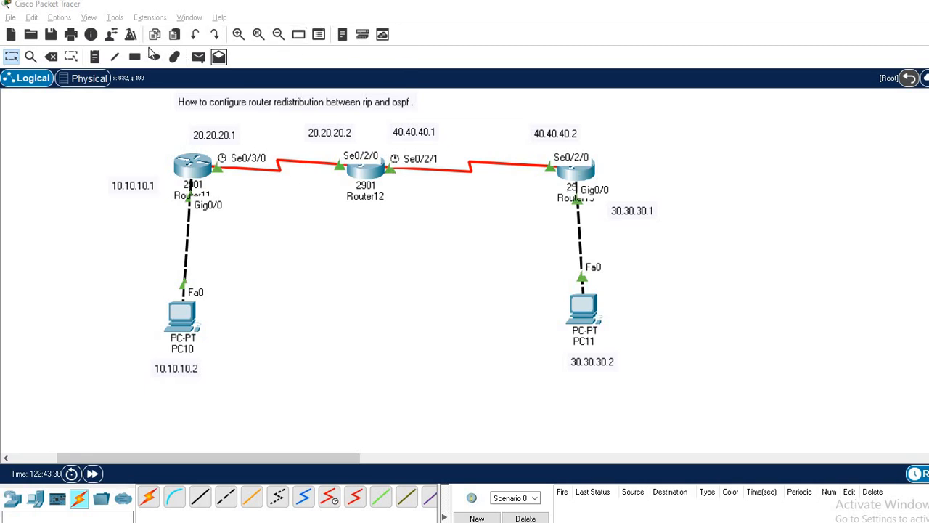
Step: Place a text note reading "RIP" beside the link between Router11 and PC10
left_click(95, 58)
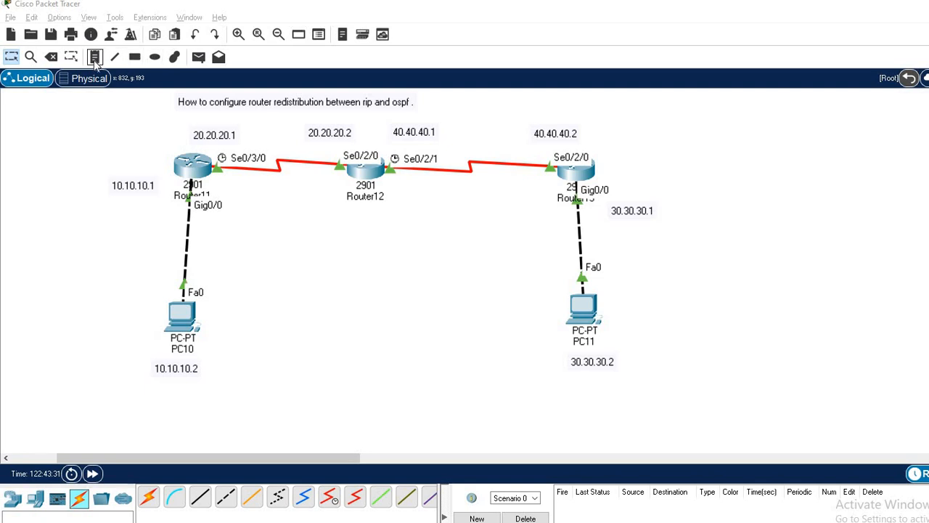
left_click(125, 229)
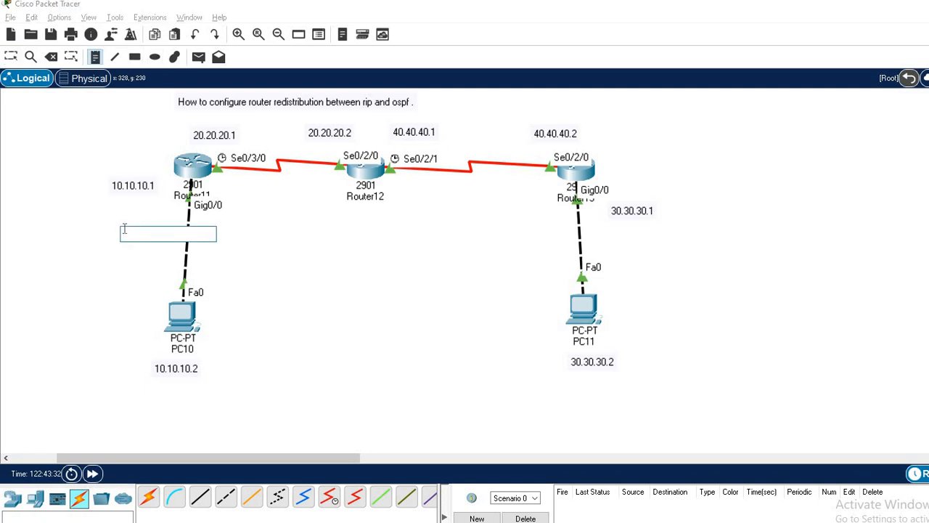
type("Ri")
Step: Place a text note reading "OSPF" beside the link between Router13 and PC11, and return to the selection tool
left_click(534, 239)
type("OP")
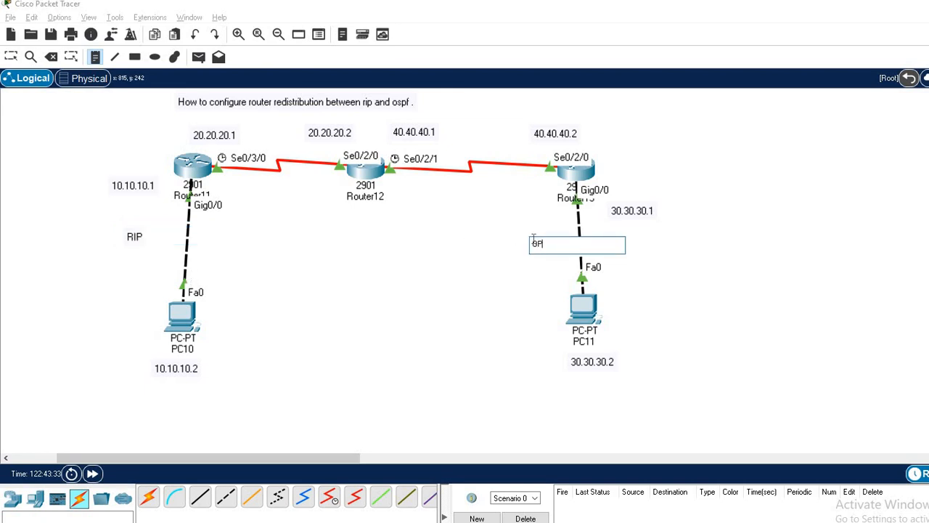
type("S")
key("BackSpace")
type("s")
left_click(58, 190)
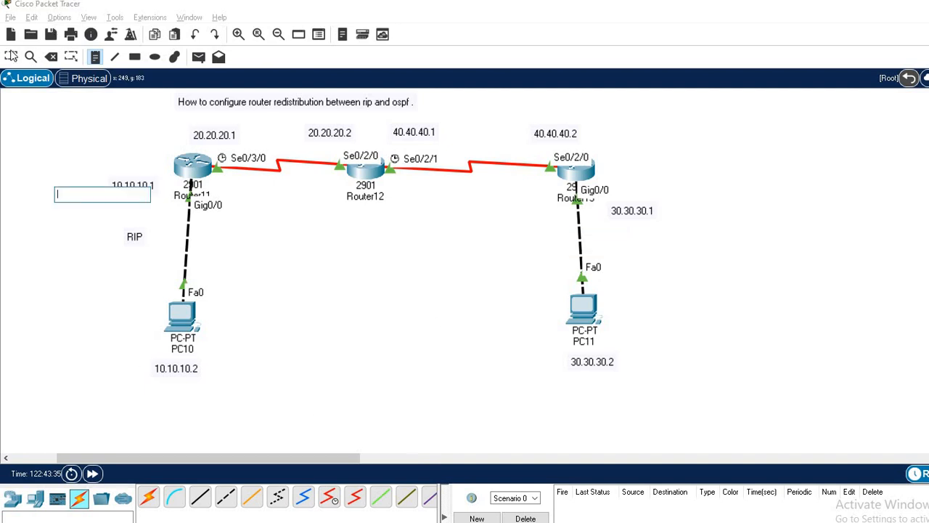
left_click(10, 58)
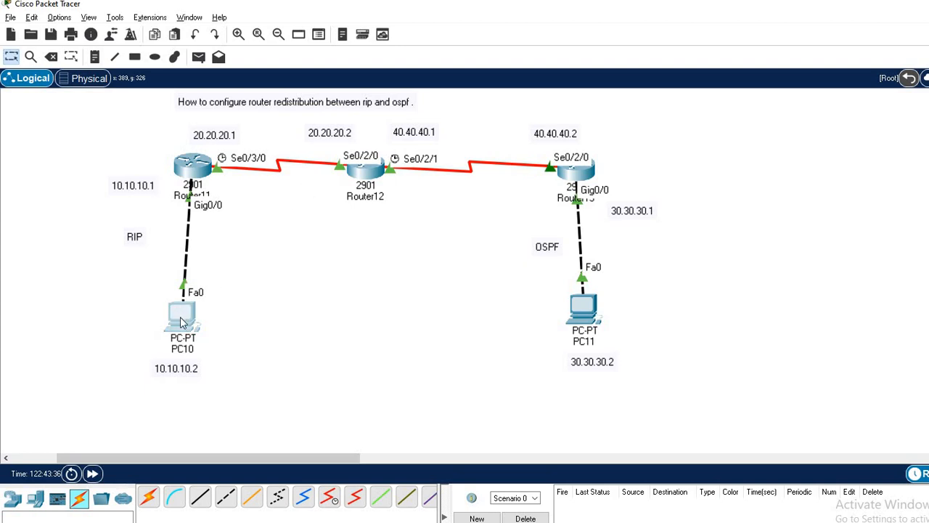
Step: Review PC10's IP configuration, checking its IPv4 address, subnet mask and default gateway, and close its window
left_click(182, 323)
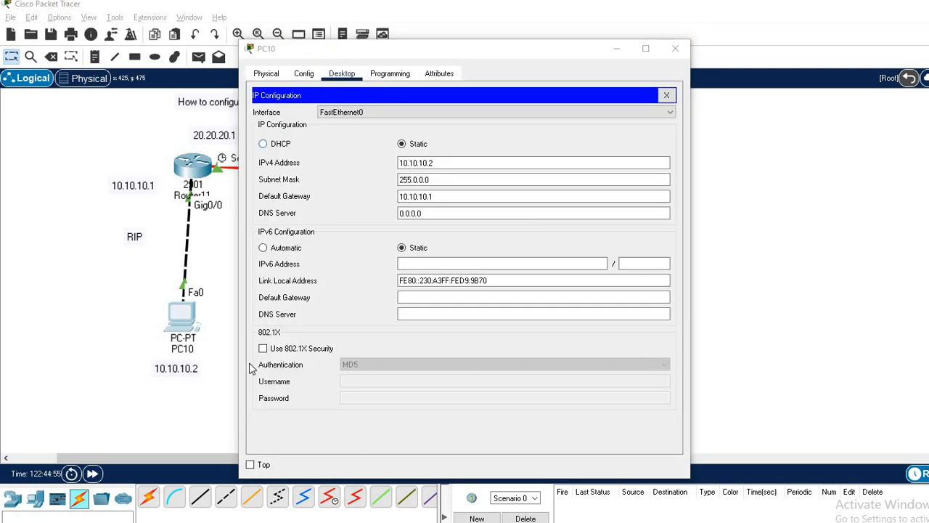
left_click(440, 178)
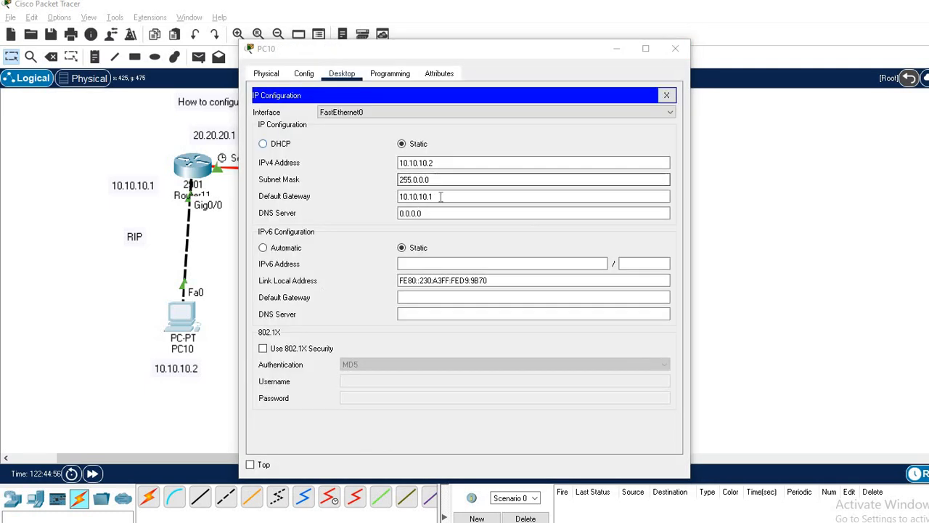
key("Tab")
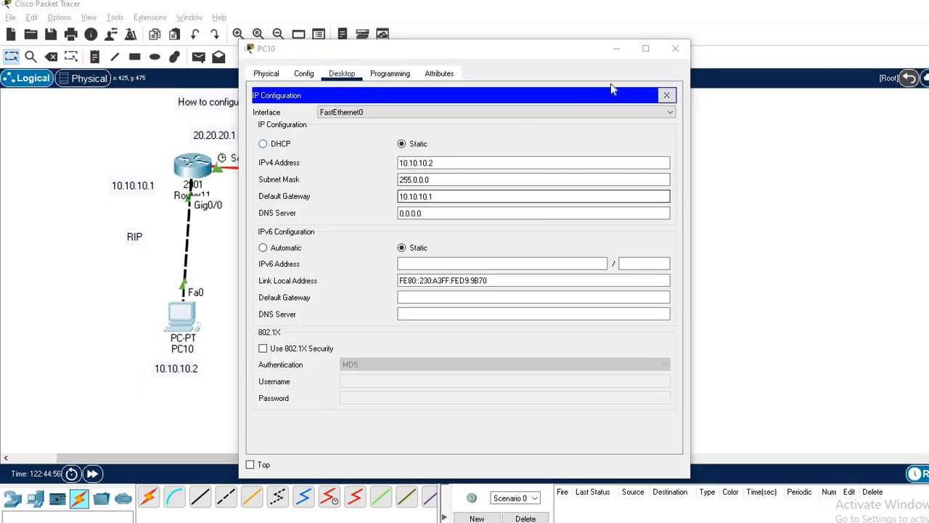
left_click(682, 51)
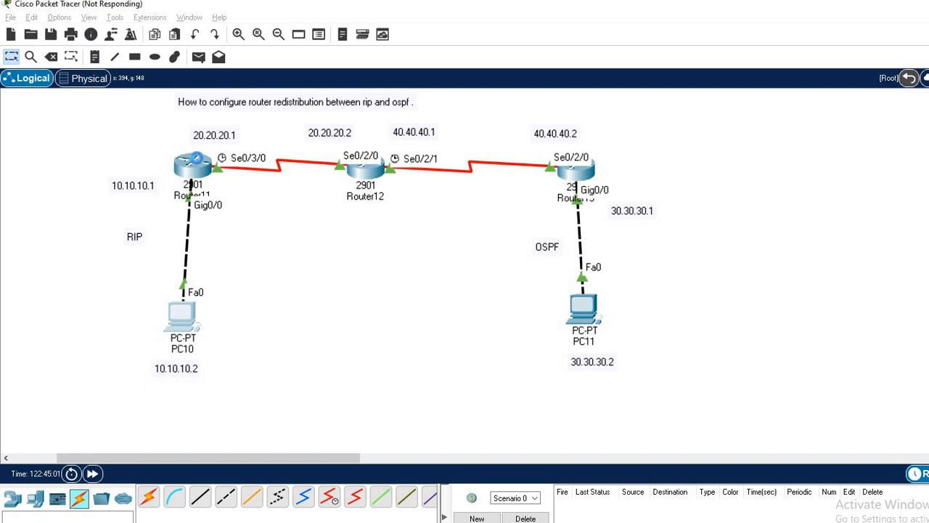
Step: Open Router11's command line, clear of the topology beside it, and bring up the router prompt
left_click(201, 162)
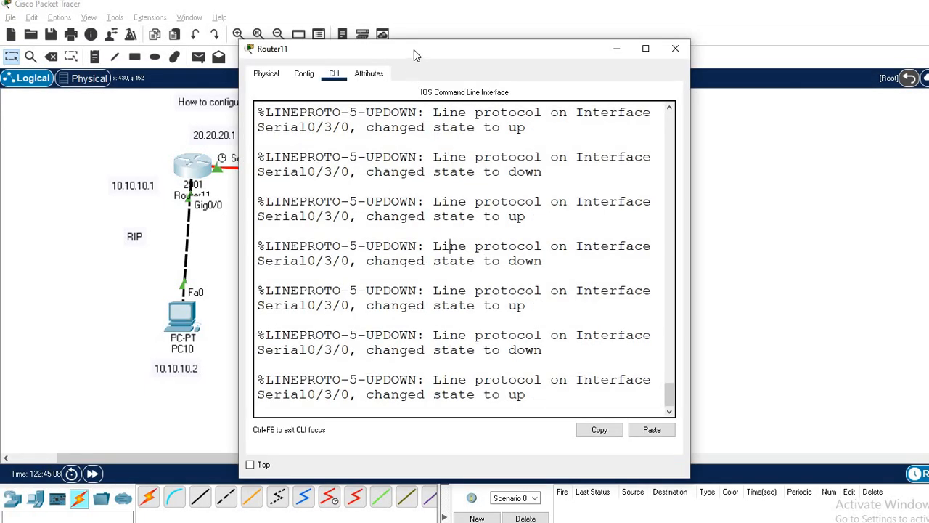
left_click_drag(416, 56, 488, 52)
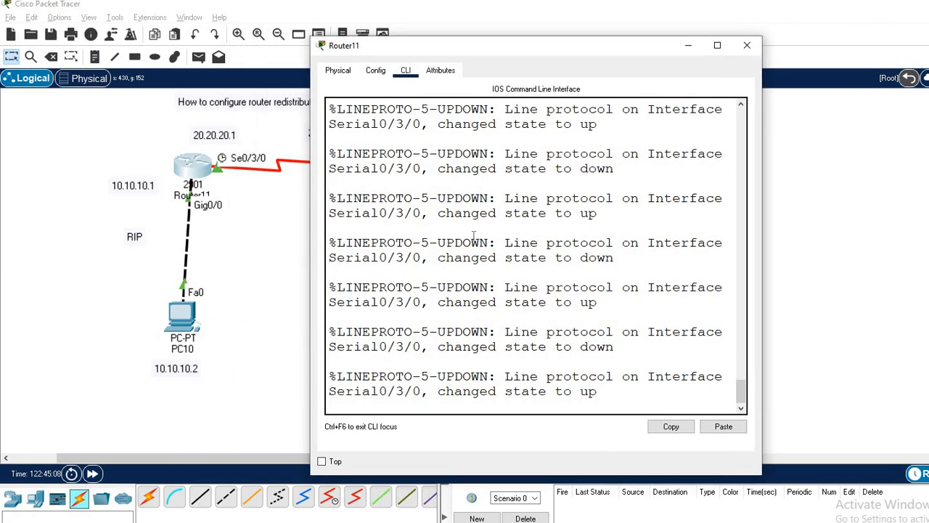
key("Return")
key("Return")
key("Return")
key("Return")
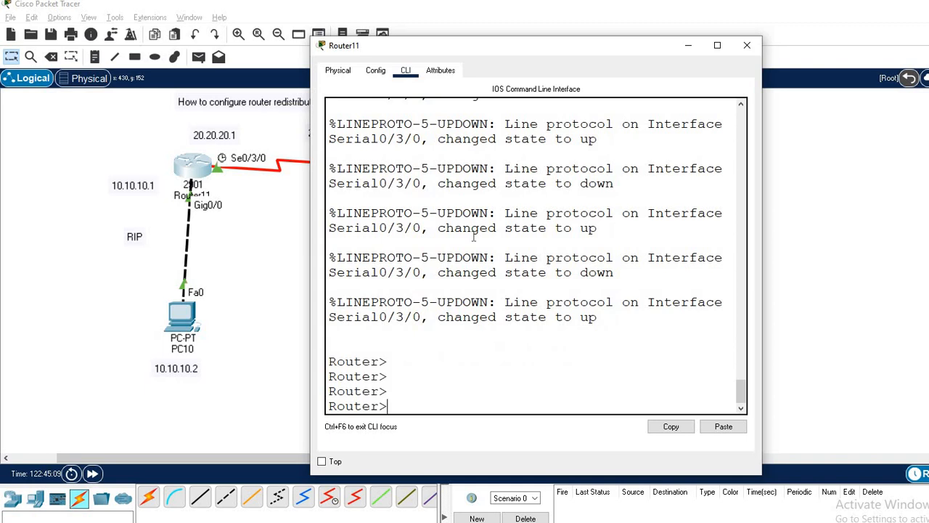
Step: Enter privileged mode and global configuration mode from the terminal on Router11
type("en")
key("Tab")
key("Return")
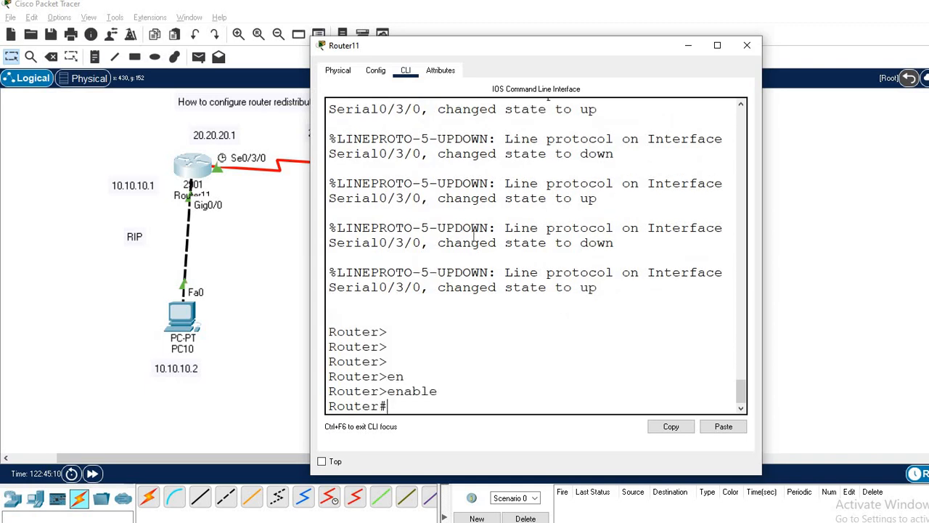
type("conf")
key("Tab")
key("Return")
key("Return")
key("Return")
key("Return")
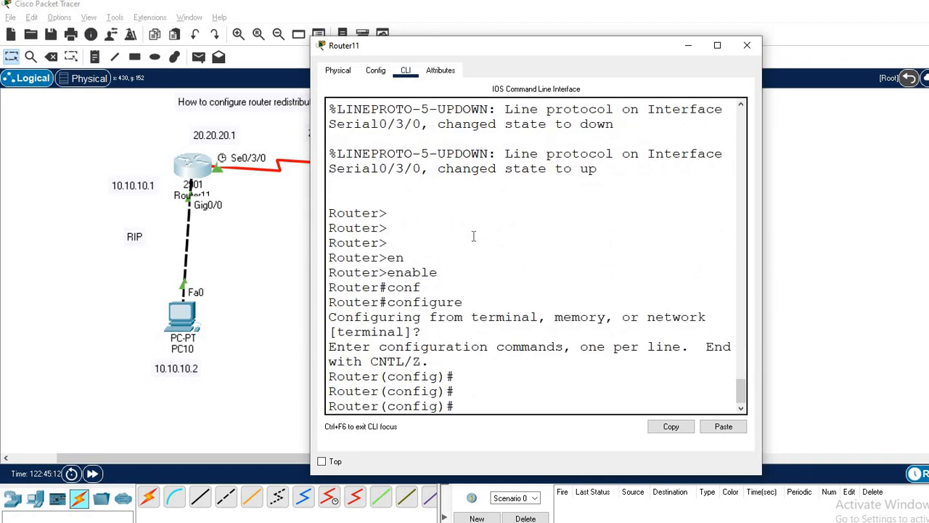
Step: Set Router11's hostname to r1
type("hos")
key("Tab")
type("r1")
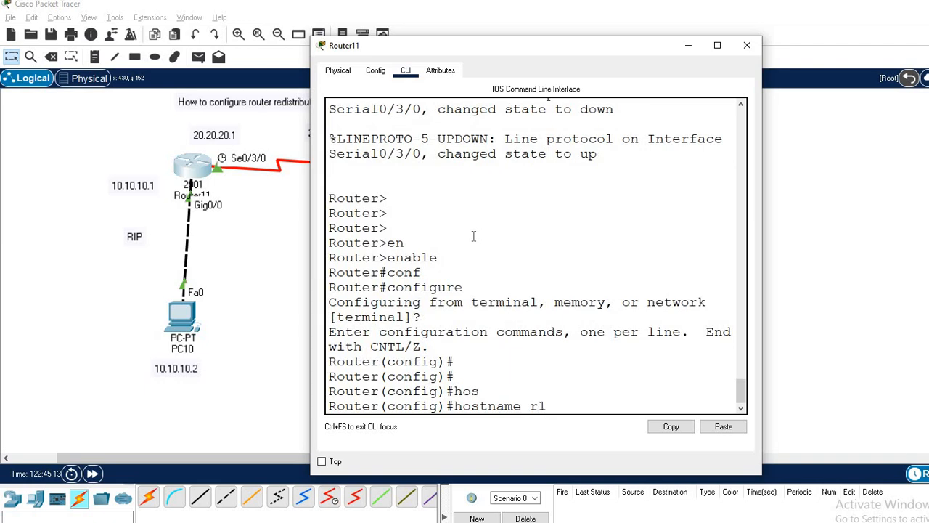
key("Return")
Step: Assign IP address 10.10.10.1 with subnet mask 255.0.0.0 to interface gigabitEthernet 0/0 on r1
type("in")
key("Tab")
type("g")
key("Tab")
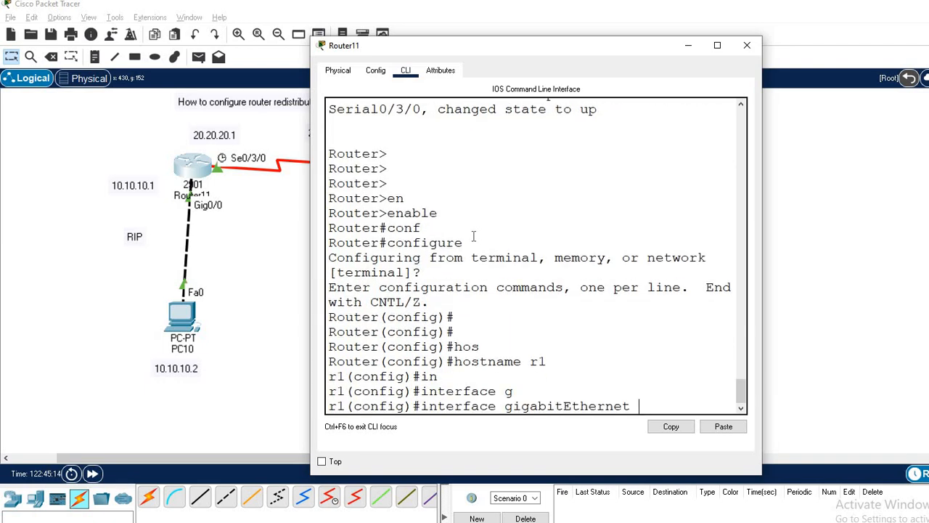
type("0/0")
key("Return")
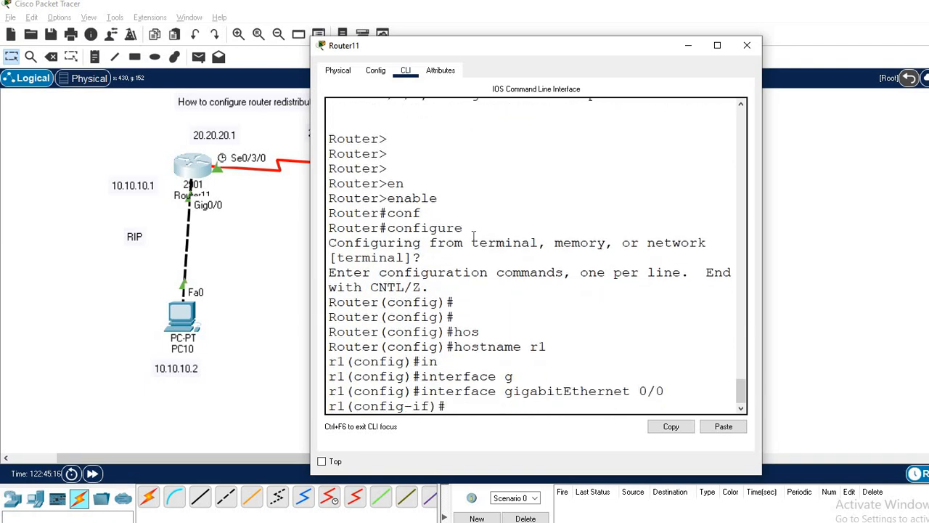
type("ip ad")
key("Tab")
type("10..10.")
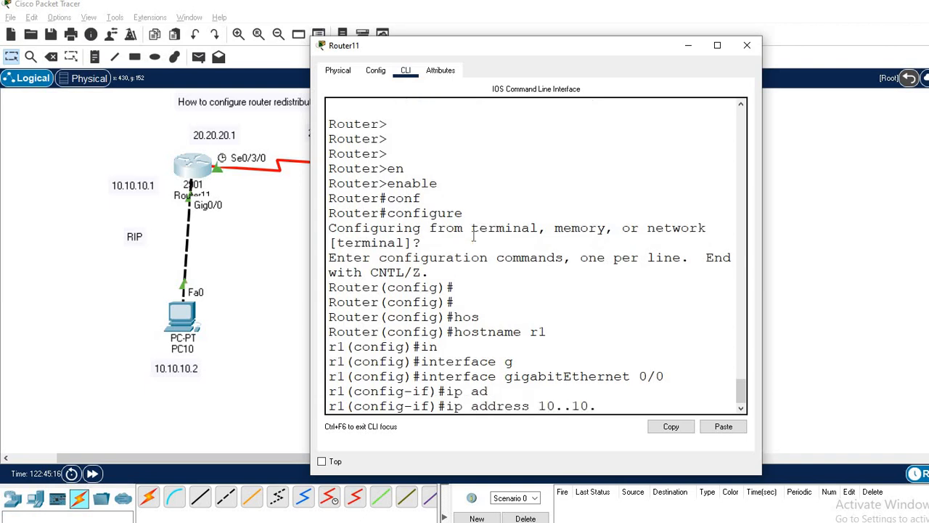
key("BackSpace")
key("BackSpace")
key("BackSpace")
type("10.10.1 255.0.0.0")
key("Return")
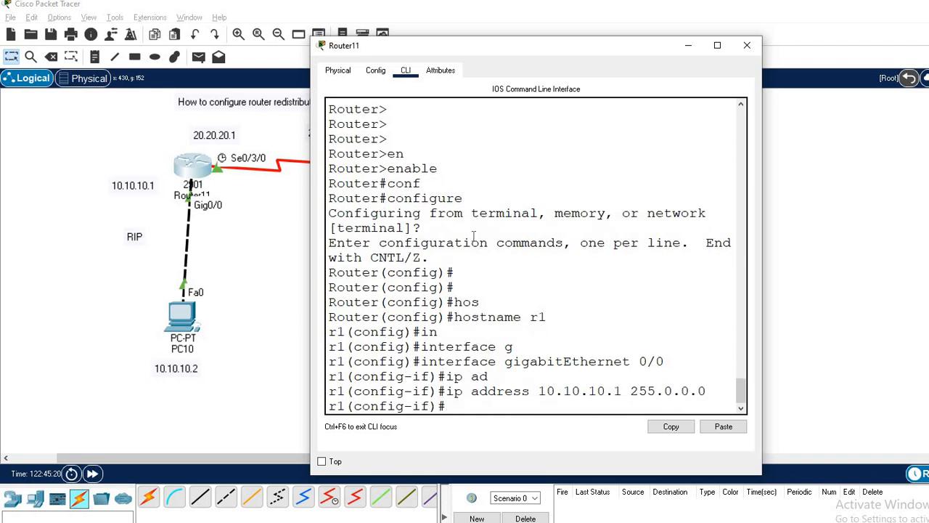
Step: Enable interface gigabitEthernet 0/0 with no shutdown and exit its interface configuration
type("no sh")
key("Tab")
key("Return")
type("ex")
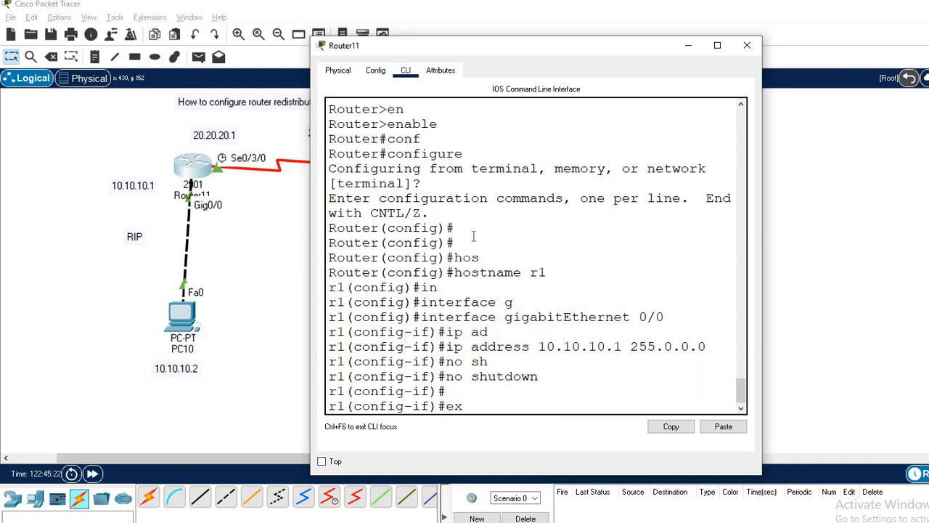
key("Tab")
key("Return")
Step: Enter interface configuration for serial 0/3/0 on r1
type("in")
key("Tab")
type("se")
key("Tab")
type("0/2")
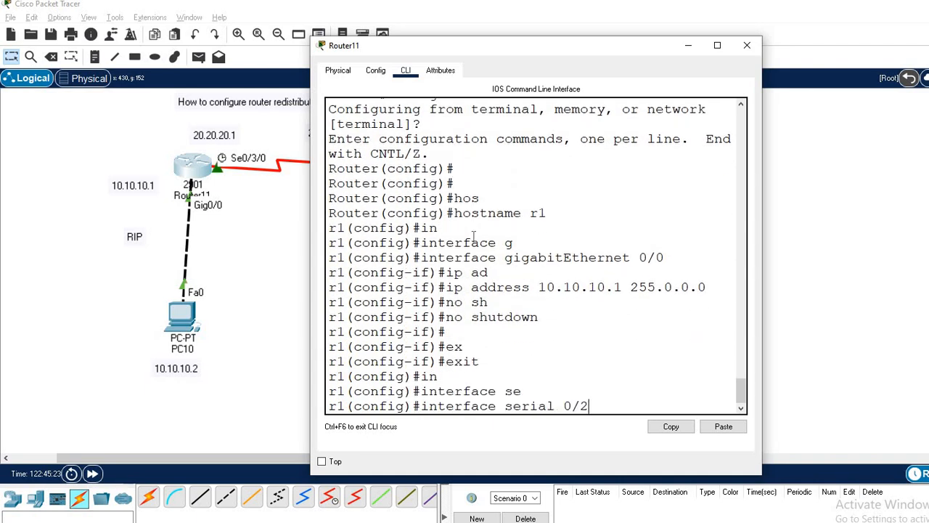
key("BackSpace")
type("3/0")
key("Return")
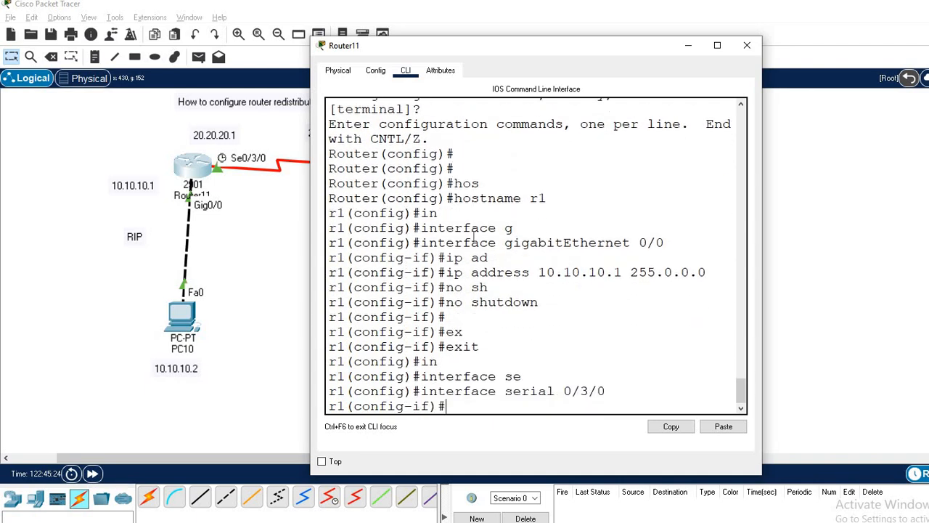
Step: Try to assign the IP address 20..20.20.1 with subnet mask 255.0.0.0 to serial 0/3/0
type("ip ad")
key("Tab")
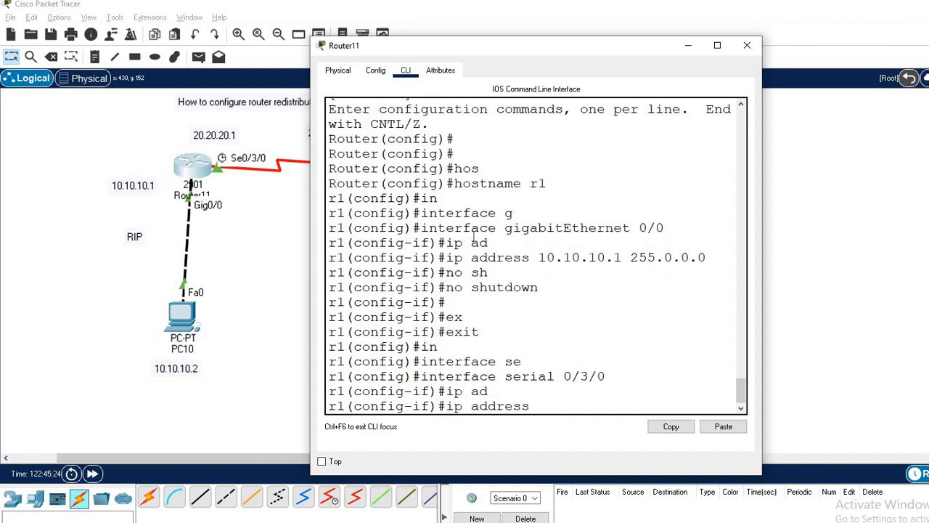
type("20..20")
type("/20")
key("BackSpace")
key("BackSpace")
type(".20.1 25")
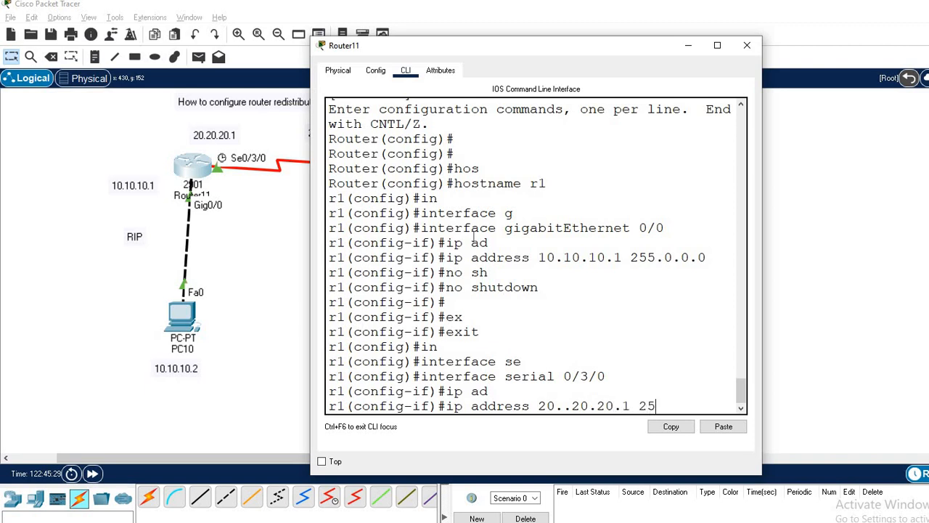
type("5.0.0.0")
key("Return")
Step: Enable interface serial 0/3/0 on r1 with no shutdown
type("no sh")
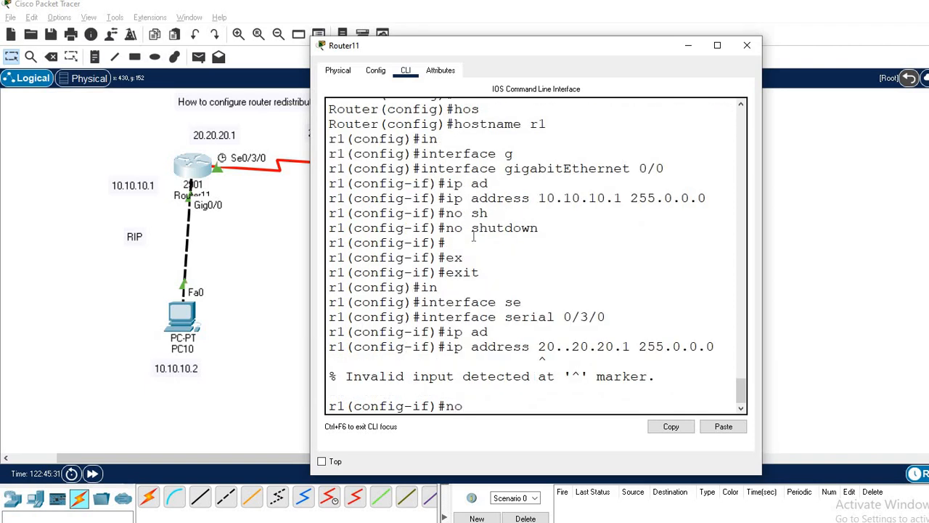
key("Tab")
key("Return")
key("Return")
key("Return")
type("no sh")
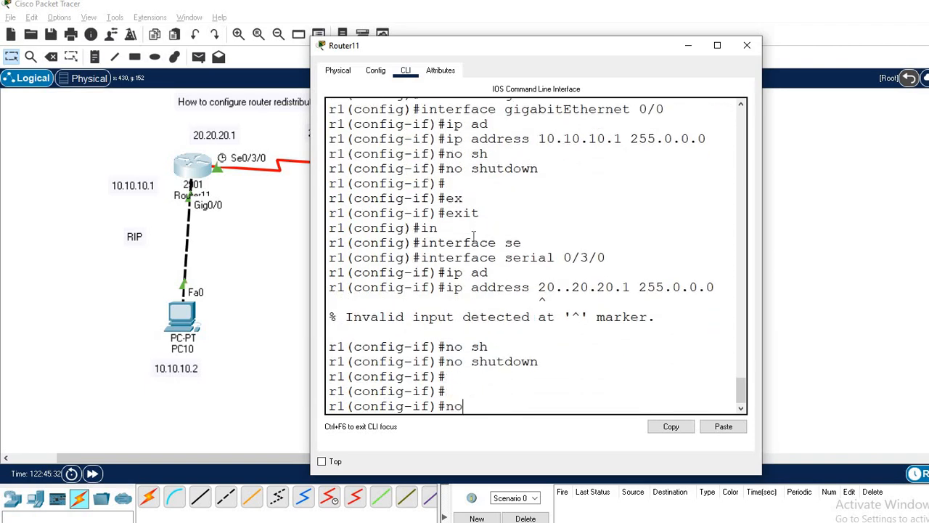
key("Tab")
key("Tab")
key("Return")
key("Return")
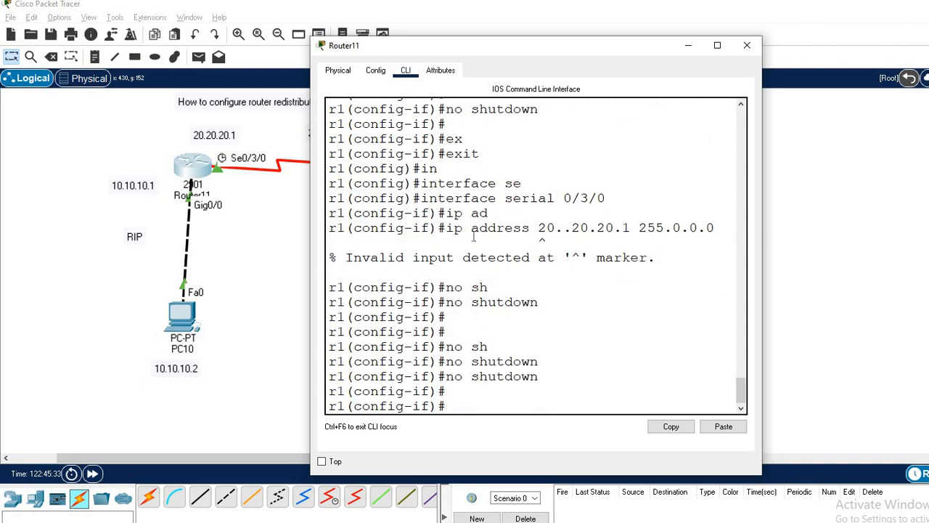
Step: Set the clock rate of serial 0/3/0 to 64000 and close Router11's window
type("clo")
key("Tab")
type("ra")
key("Tab")
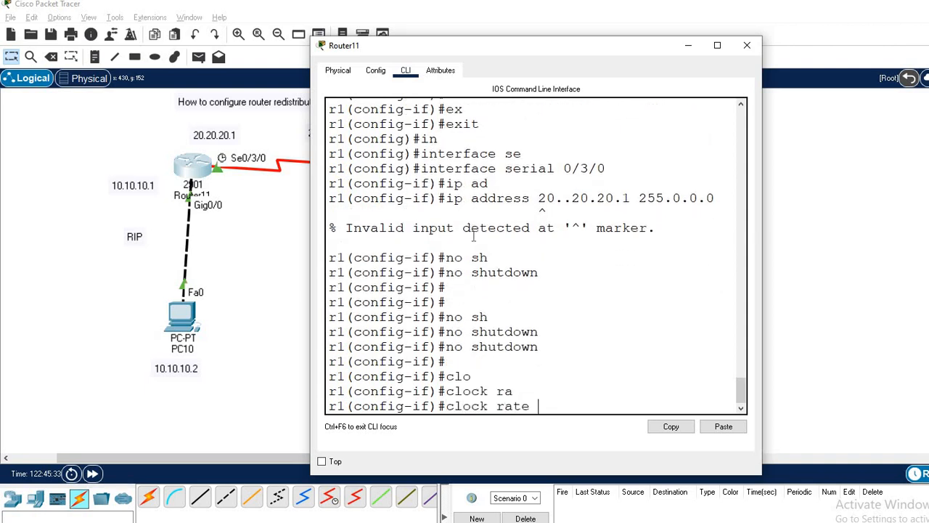
type("64000")
key("Return")
key("Return")
key("Return")
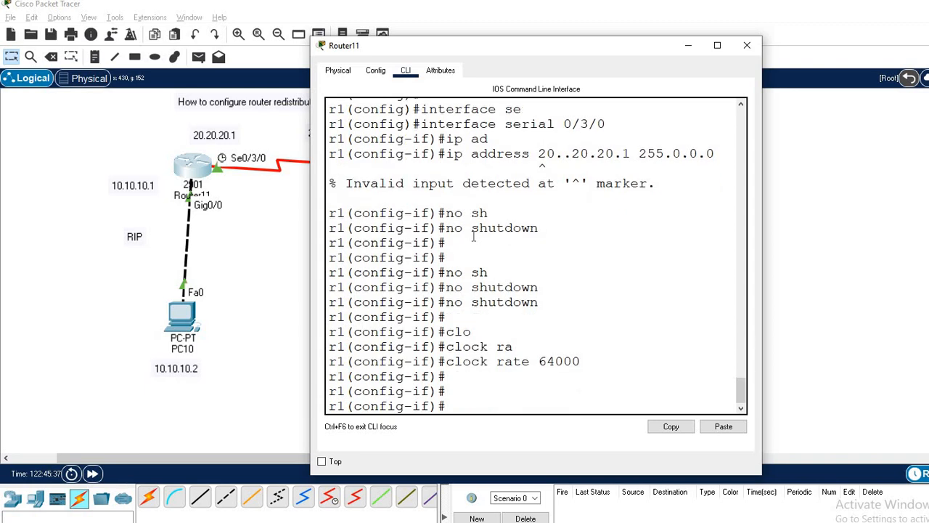
left_click(747, 48)
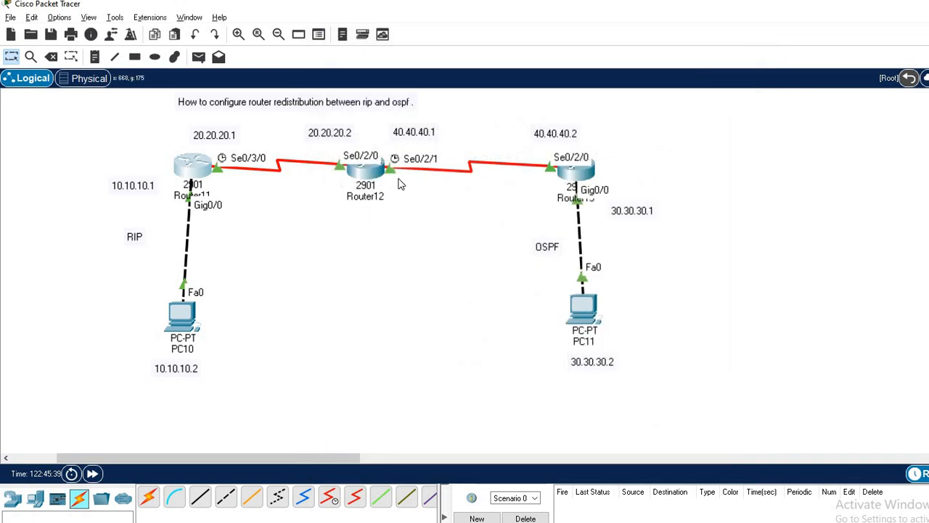
left_click(375, 174)
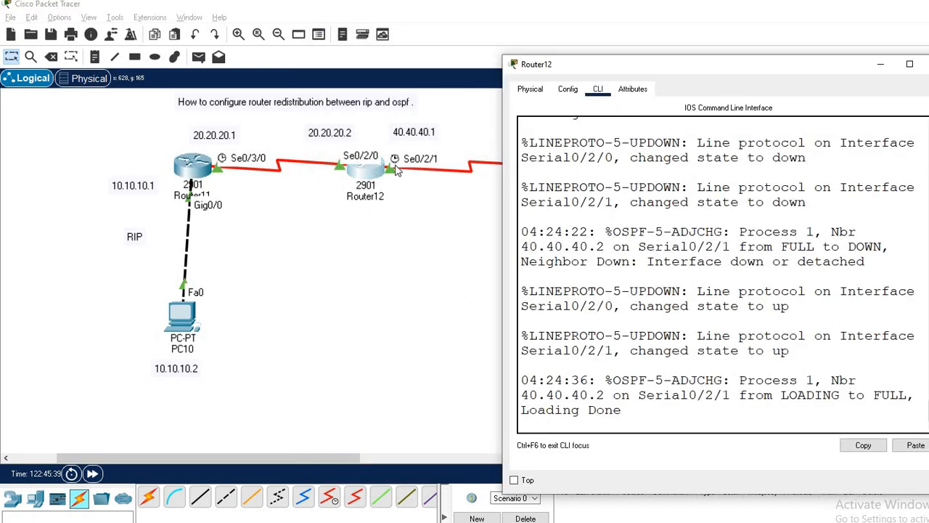
left_click(591, 257)
type("n")
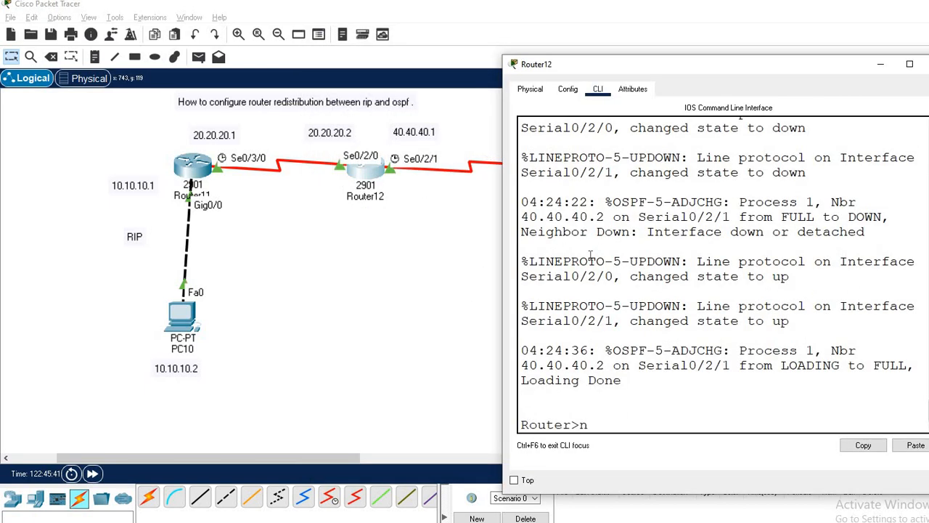
key("Return")
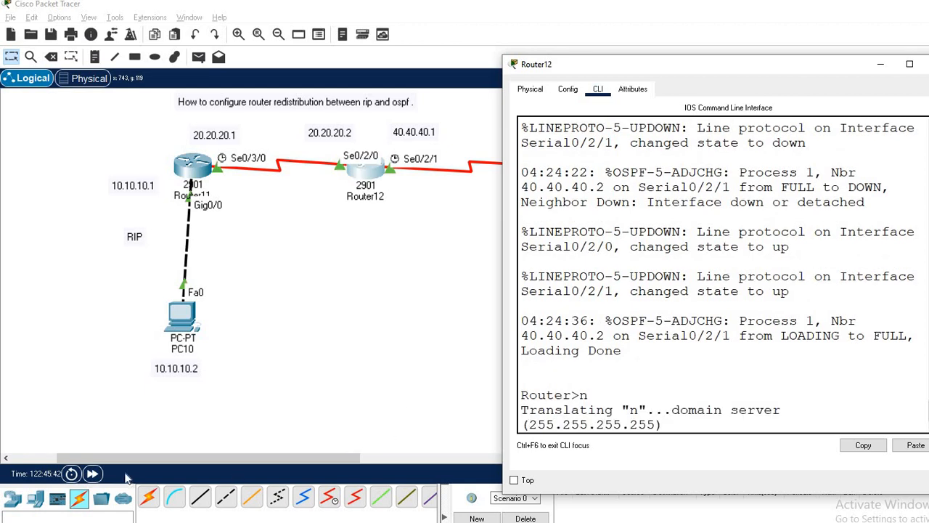
Step: Fast-forward the simulation time
left_click(88, 483)
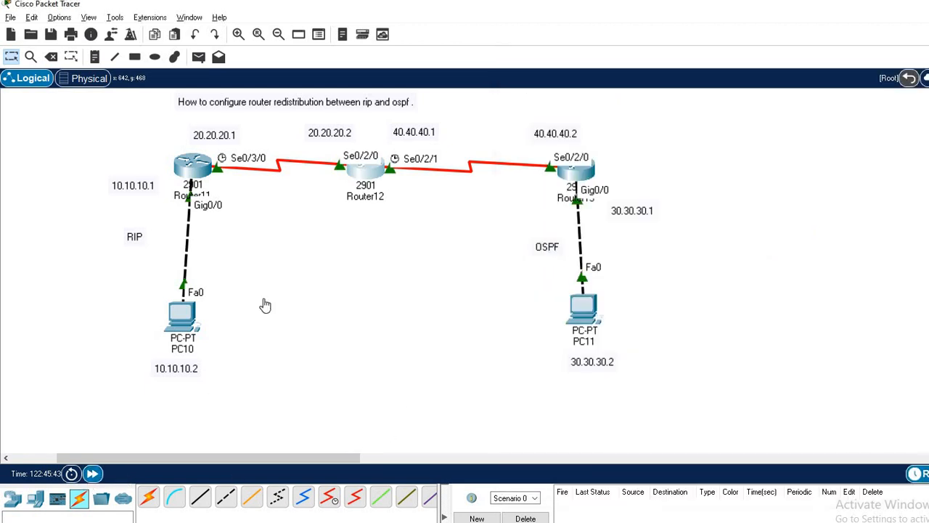
left_click(99, 476)
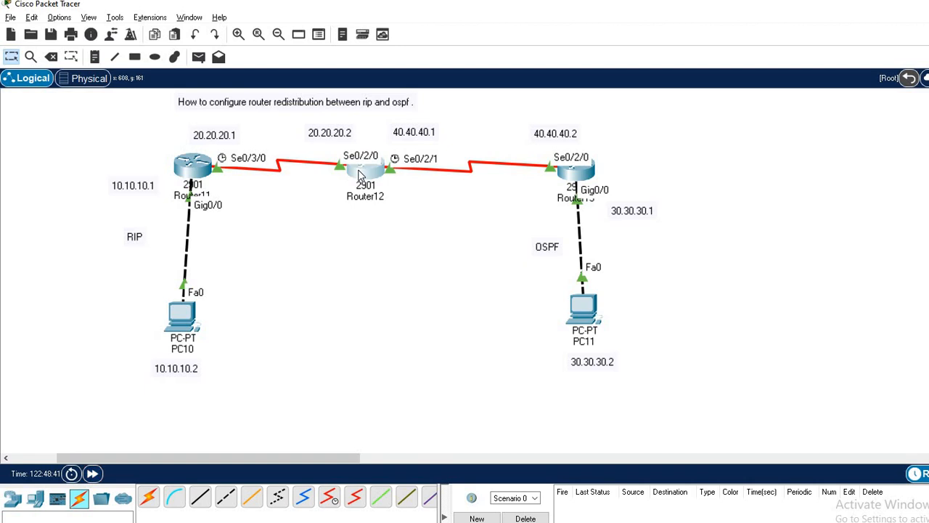
Step: Open Router12's command line and enter privileged mode and then global configuration mode from the terminal
left_click(361, 177)
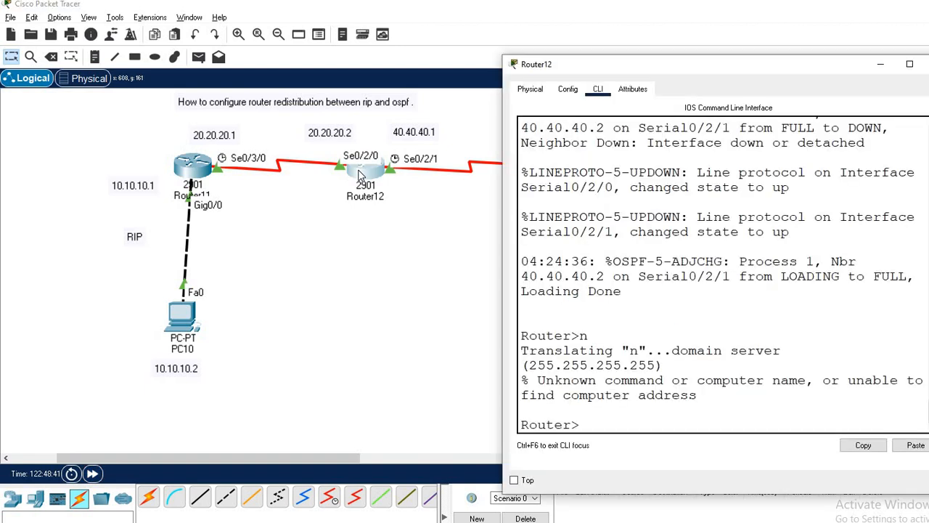
type("en")
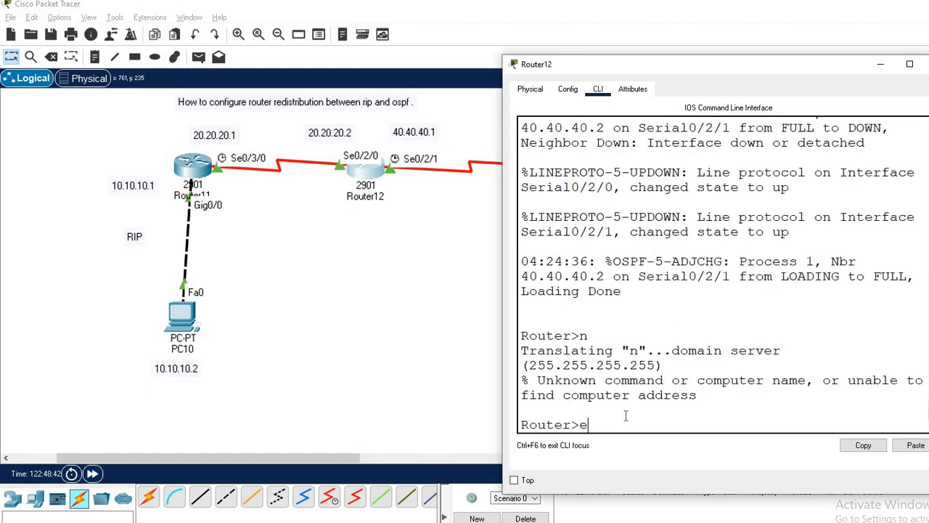
key("Tab")
key("Return")
type("conf")
key("Tab")
key("Return")
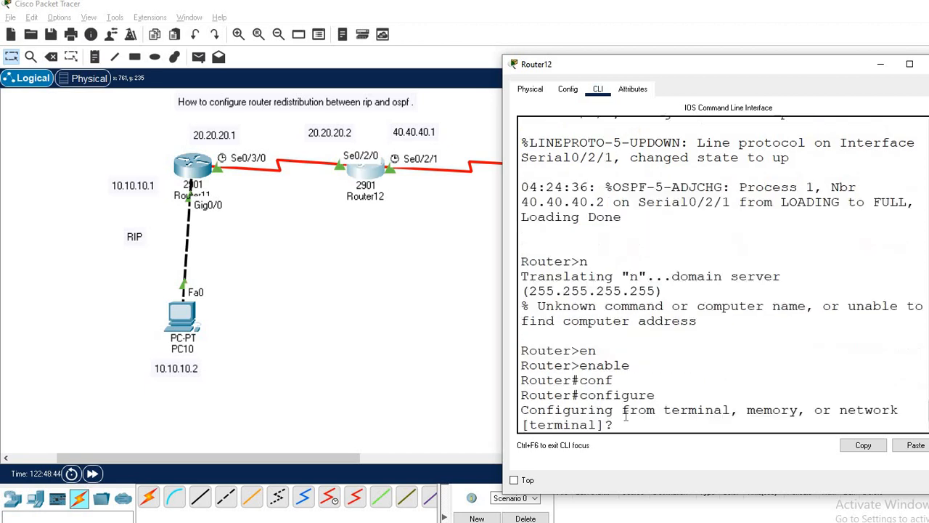
type("inse0")
key("BackSpace")
key("BackSpace")
key("BackSpace")
key("BackSpace")
key("BackSpace")
key("BackSpace")
key("BackSpace")
key("Return")
key("Return")
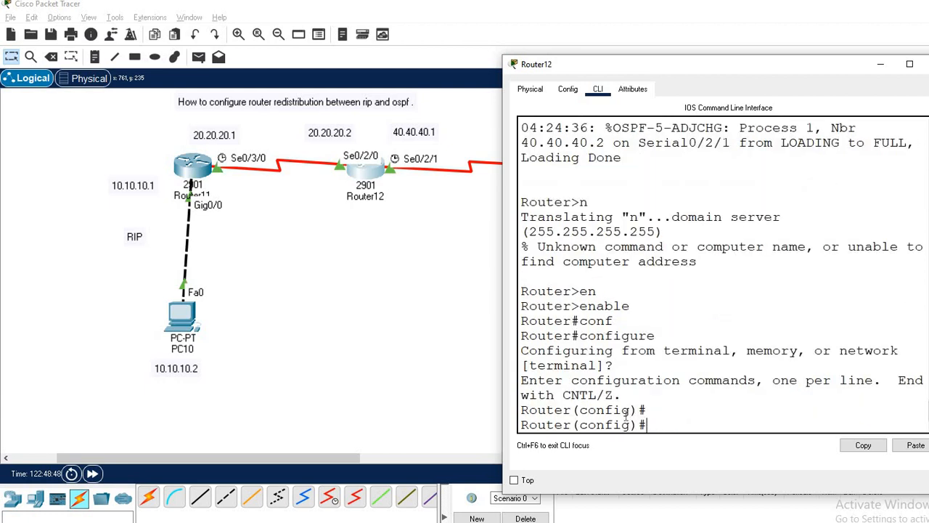
Step: Assign the IP address 20.20.20.2 with subnet mask 255.0.0.0 to interface serial 0/2/0 on Router12
type("in")
key("Tab")
type("se")
key("Tab")
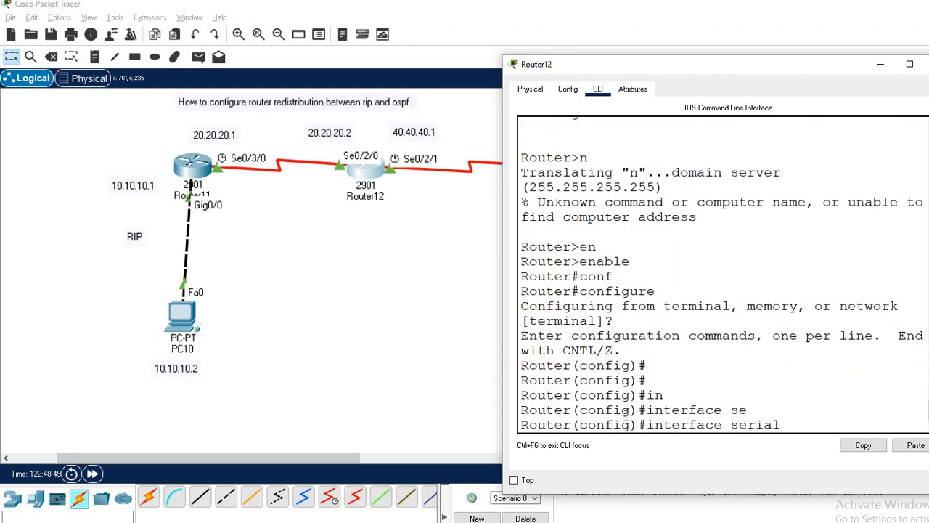
type("0.")
key("BackSpace")
type("/2/")
type("0")
key("Return")
type("ip ad")
key("Tab")
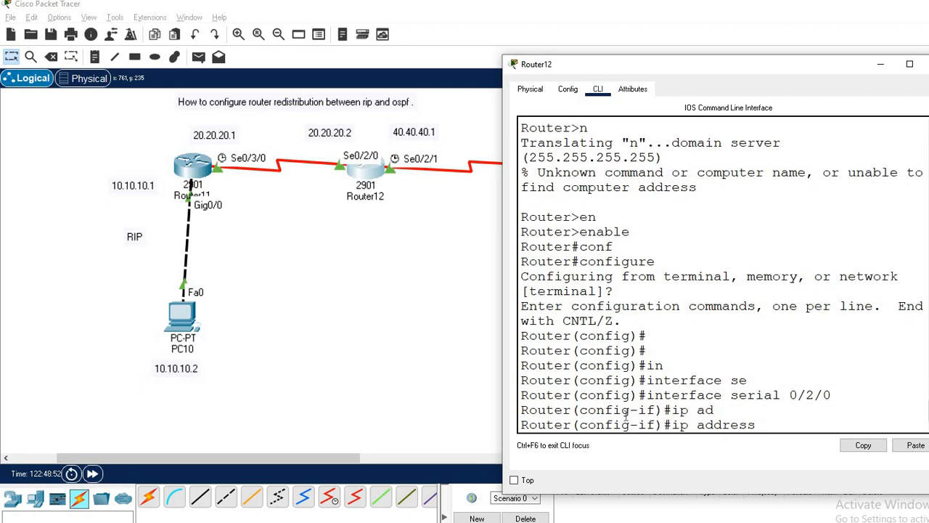
type("20.20.20.2 255.")
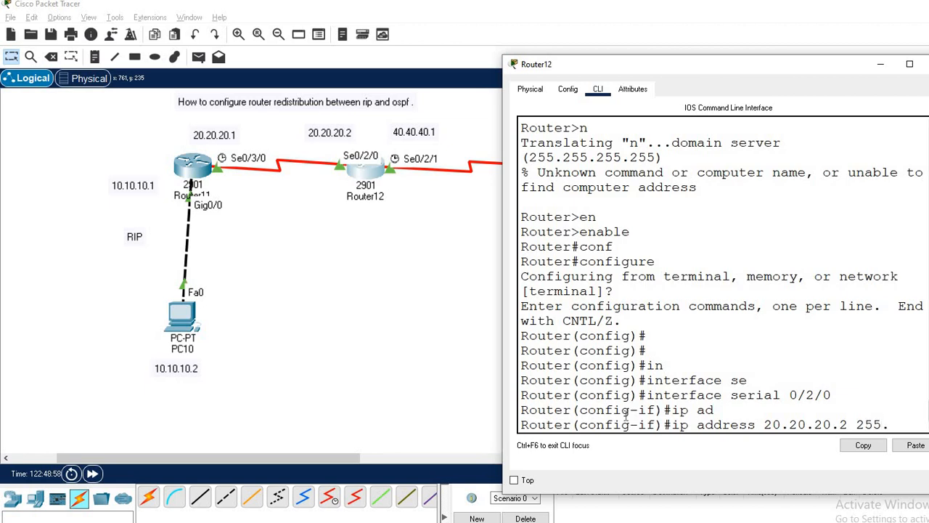
type("0.0.0")
key("Return")
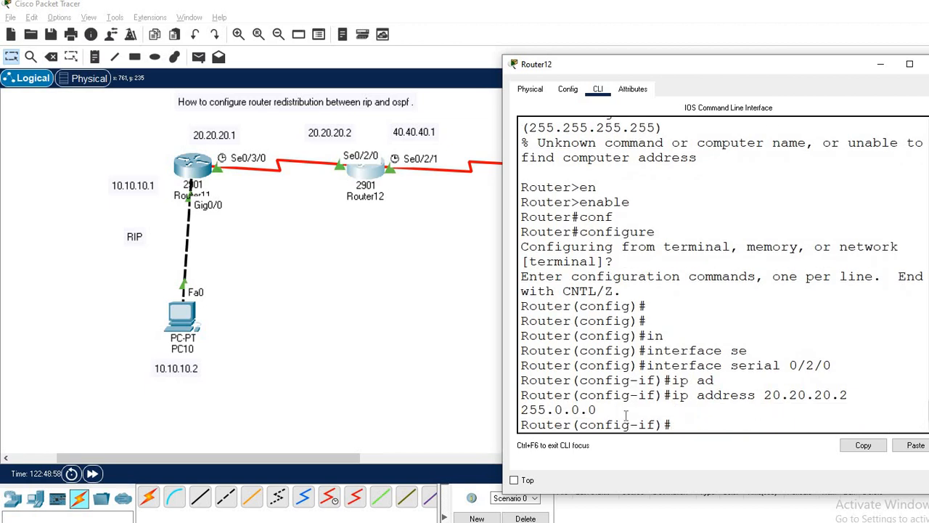
Step: Enable interface serial 0/2/0 on Router12 with no shutdown
type("no sh")
key("Tab")
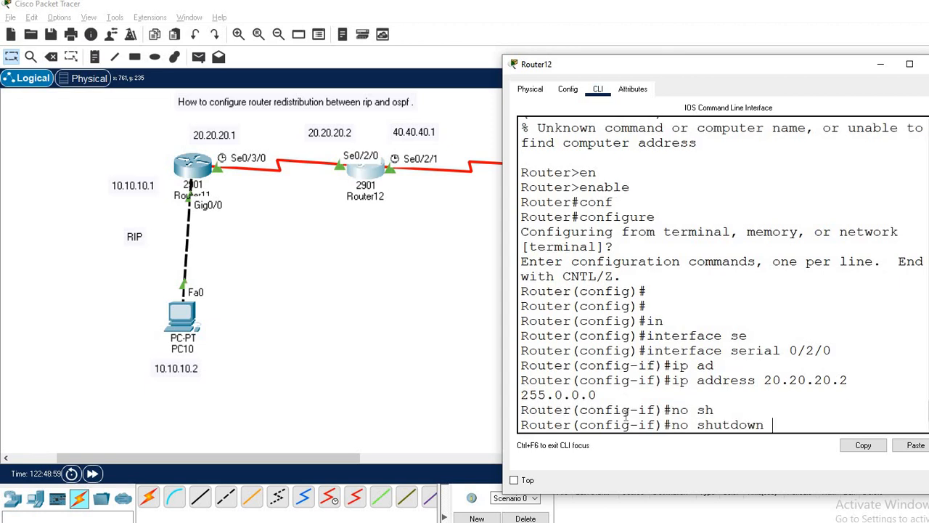
key("Return")
key("Return")
Step: Try to set the clock rate of serial 0/2/0 on Router12 to 64000
type("clo")
key("Tab")
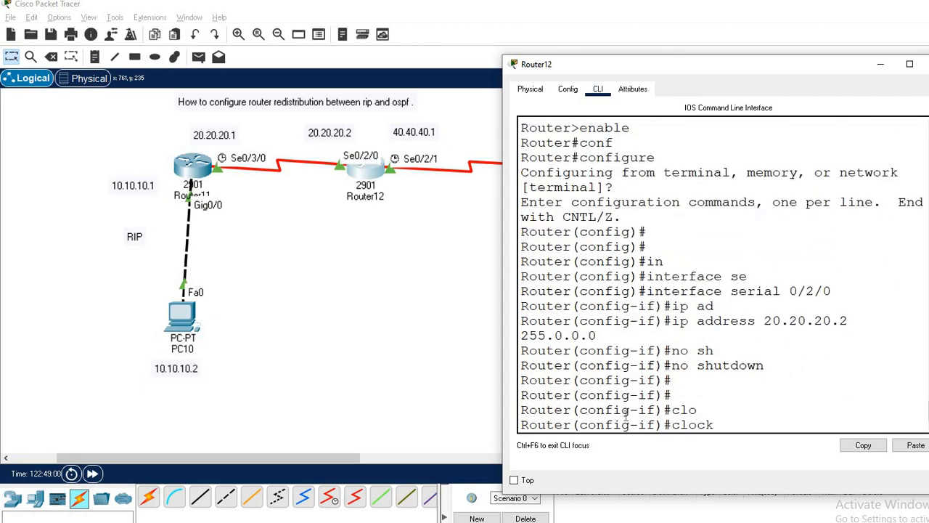
type("ra")
key("Tab")
type("640")
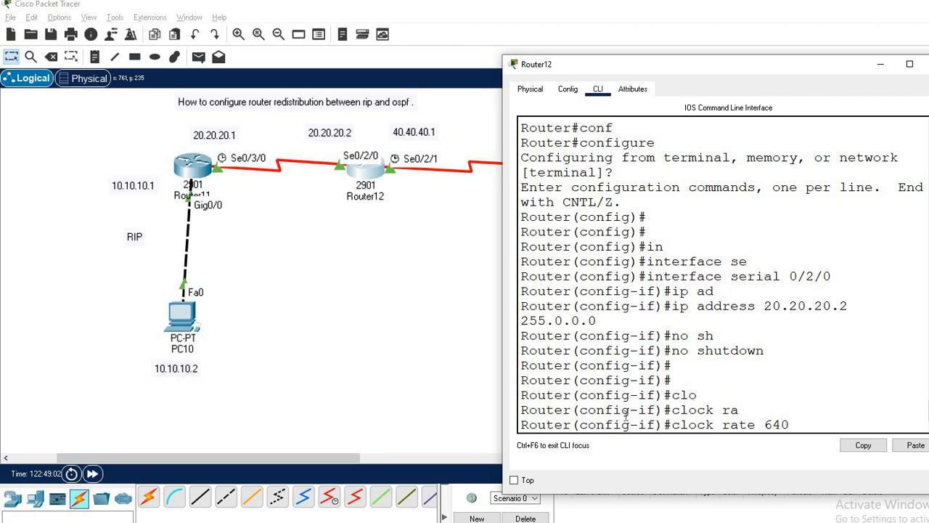
type("00")
key("Return")
key("Return")
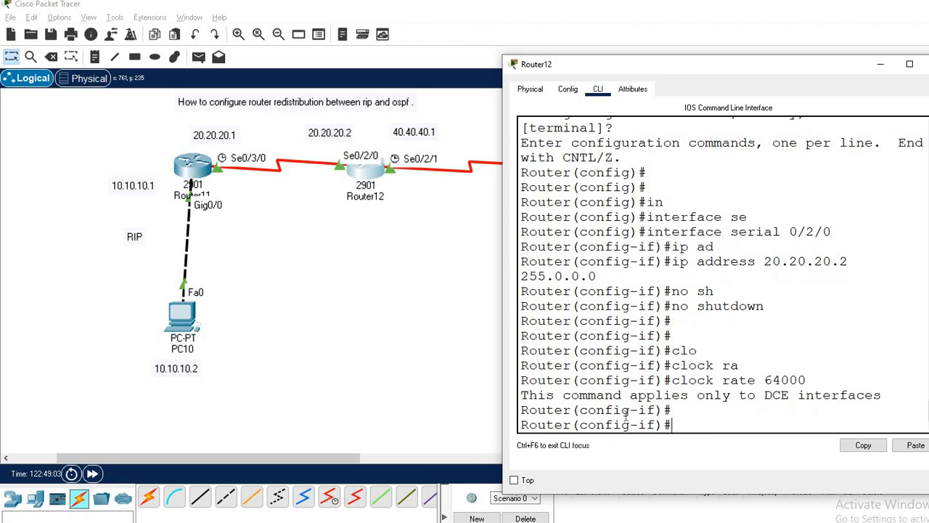
Step: Leave the serial 0/2/0 configuration and enter interface configuration for serial 0/2/1 on Router12
type("ex")
key("Tab")
key("Return")
type("in")
key("Tab")
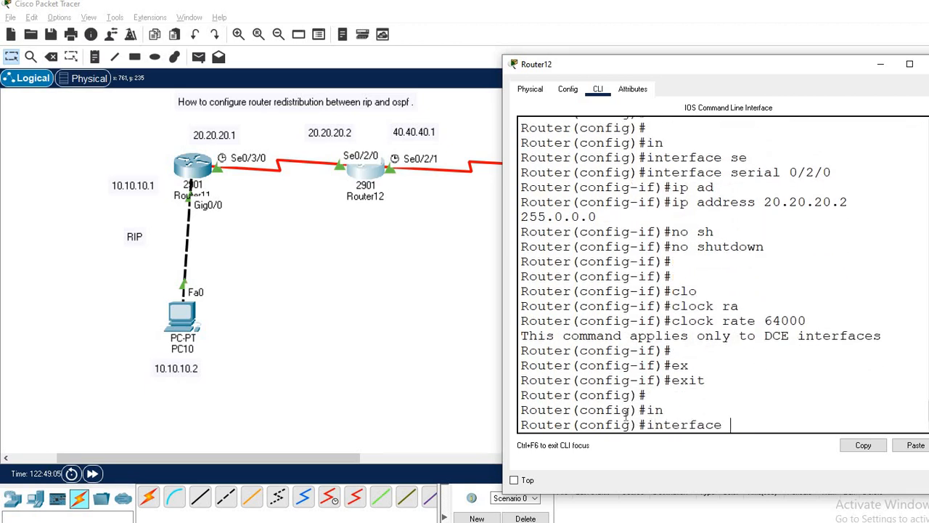
type("se")
key("Tab")
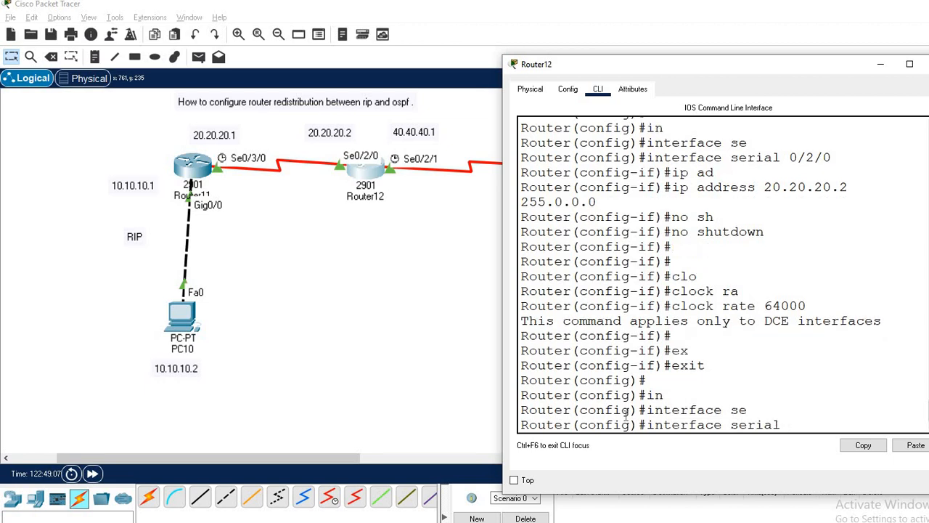
type("0/3/")
key("BackSpace")
key("BackSpace")
type("2/1")
key("Return")
Step: Assign the IP address 40.40.40.1 with subnet mask 255.0.0.0 to serial 0/2/1 and exit to global configuration mode
type("ip ad")
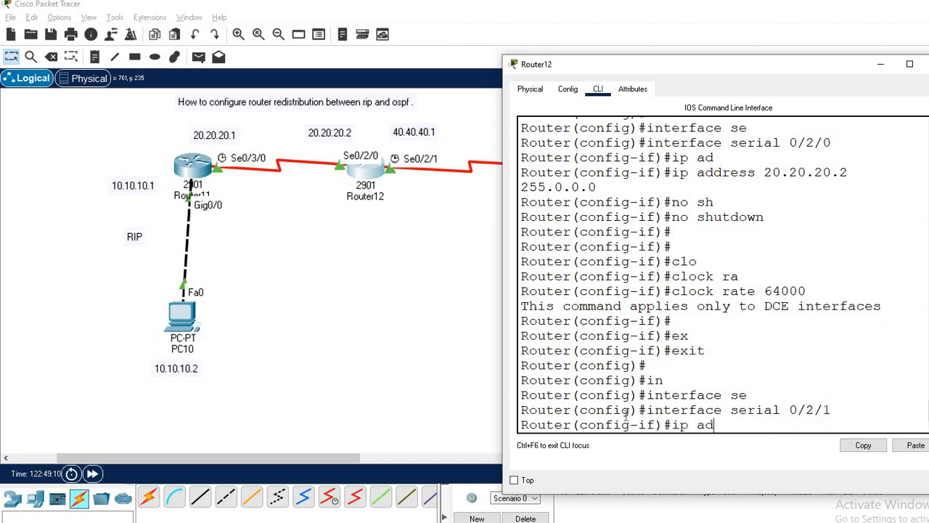
key("Tab")
type("40.0")
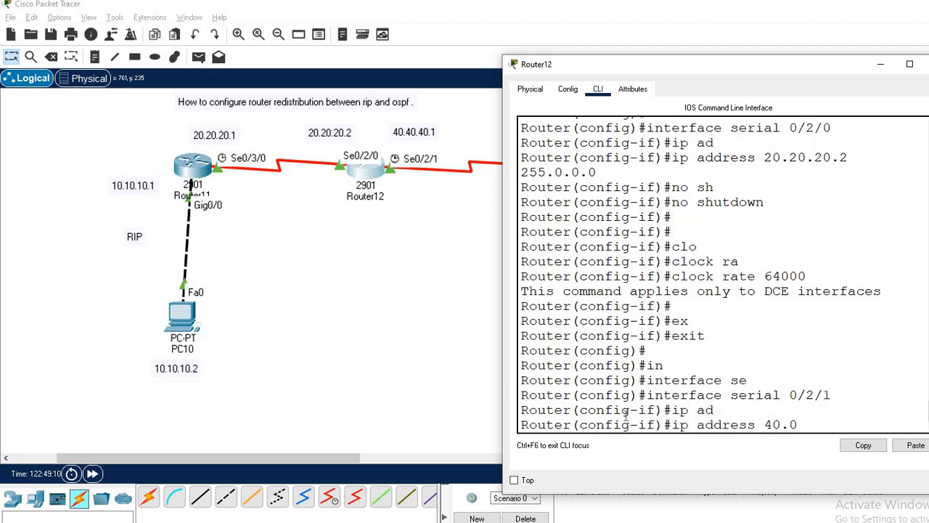
key("BackSpace")
type("40.40.1 255.0.0.")
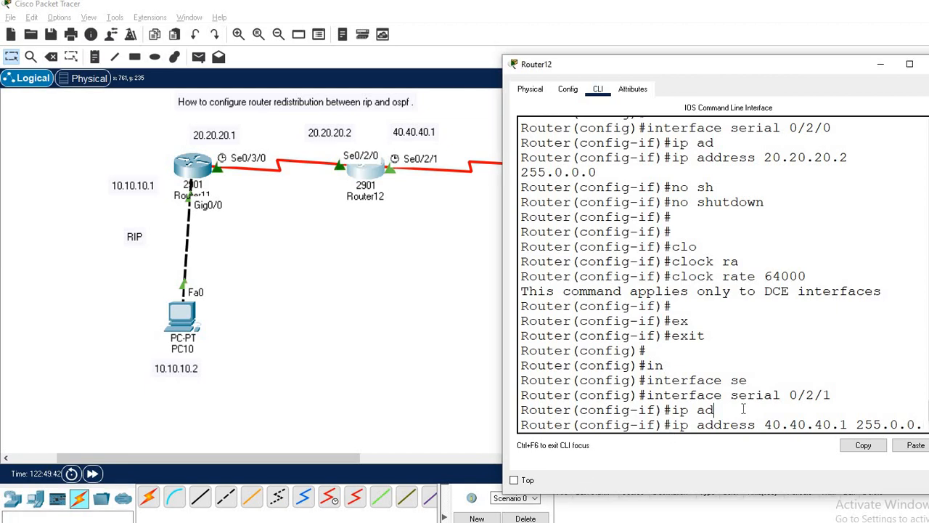
key("Return")
key("Return")
key("Return")
key("Return")
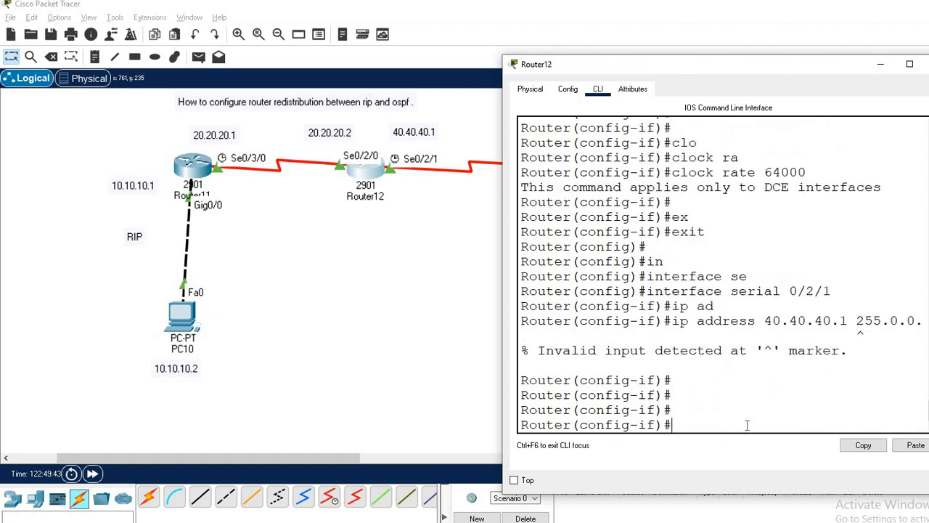
key("Up")
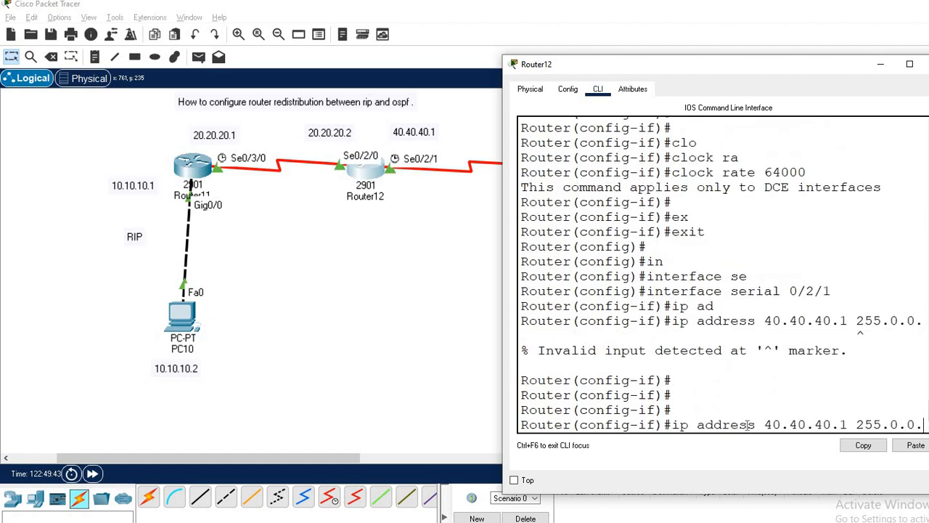
type("0")
key("Return")
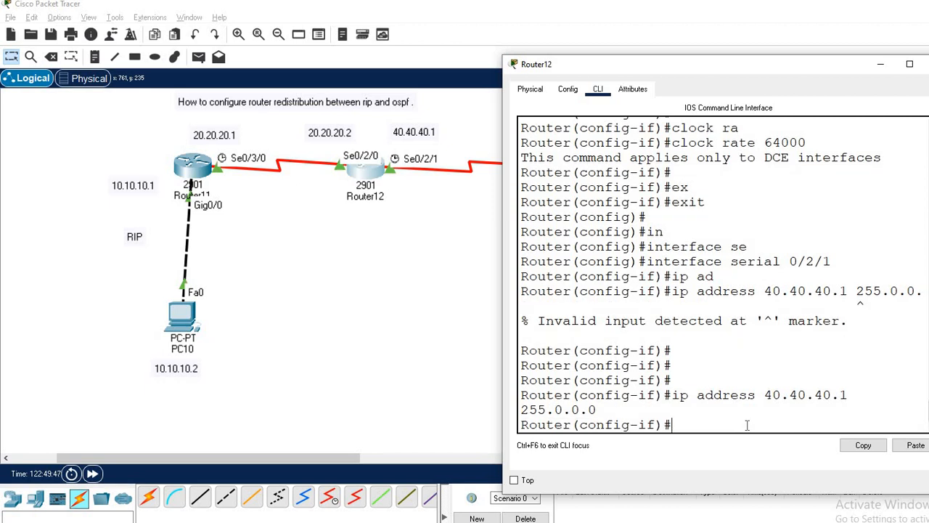
type("ex")
key("Tab")
key("Tab")
key("Return")
key("Return")
key("Return")
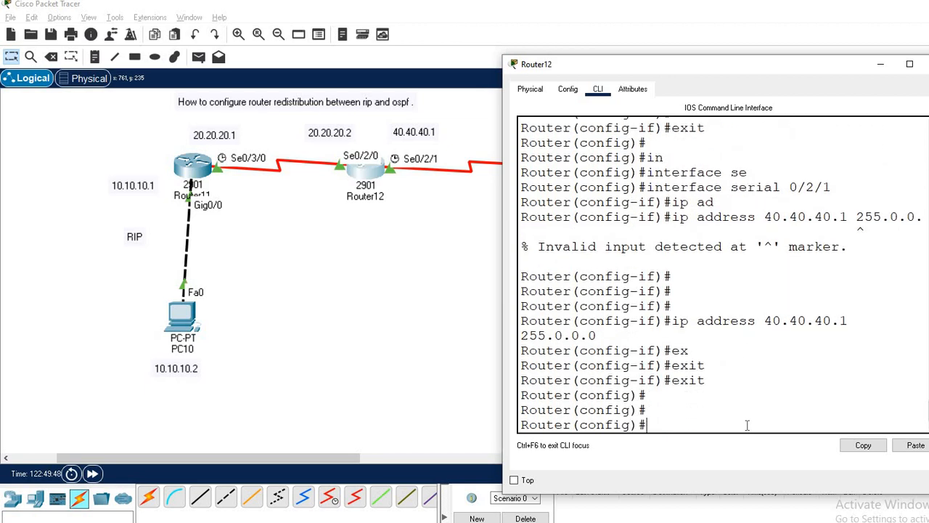
Step: Set Router12's hostname to r2 and close its window
type("hos")
key("Tab")
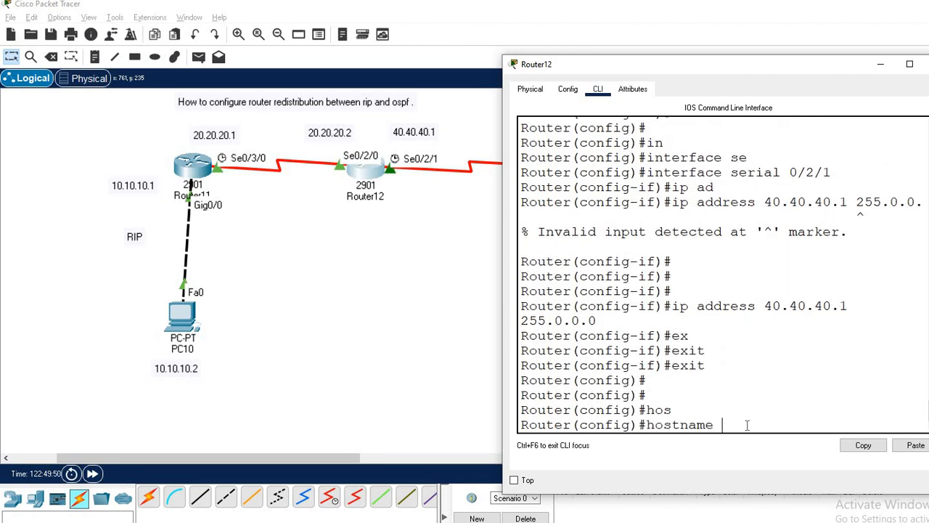
type("r2")
key("Return")
key("Return")
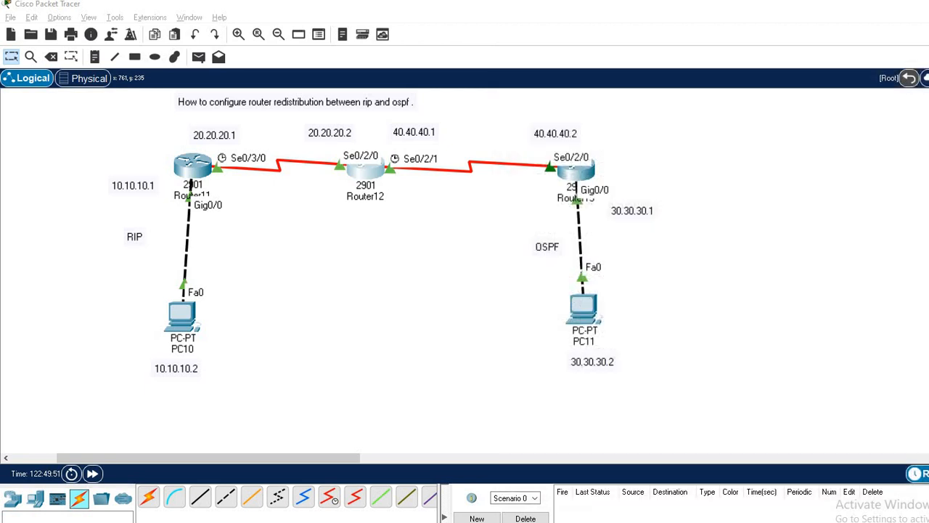
left_click(926, 64)
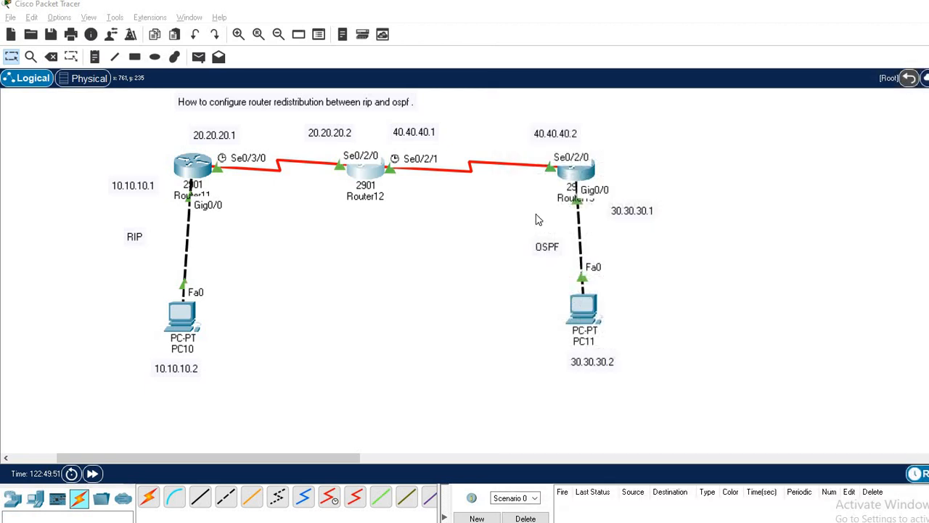
Step: Open Router13's command line, move its window clear of the router, and enter global configuration mode
left_click(575, 167)
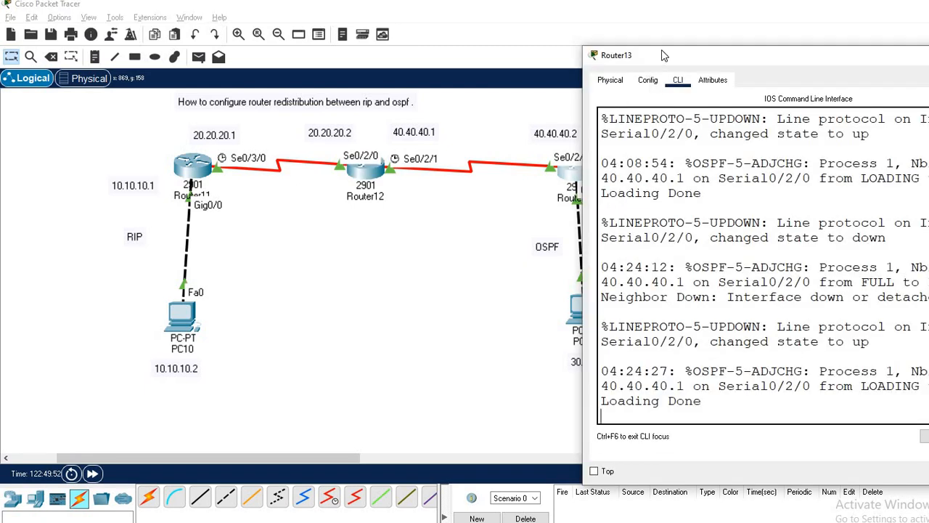
left_click_drag(661, 52, 230, 38)
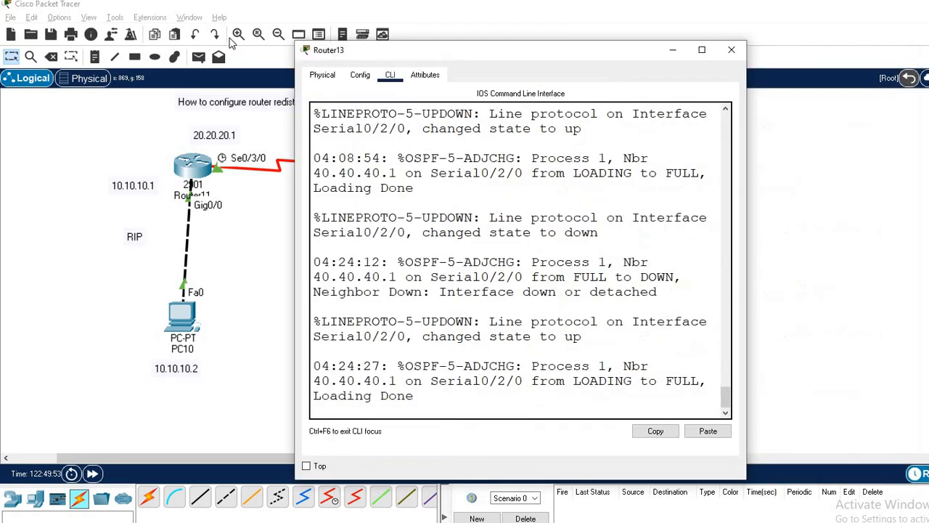
left_click_drag(165, 40, 135, 48)
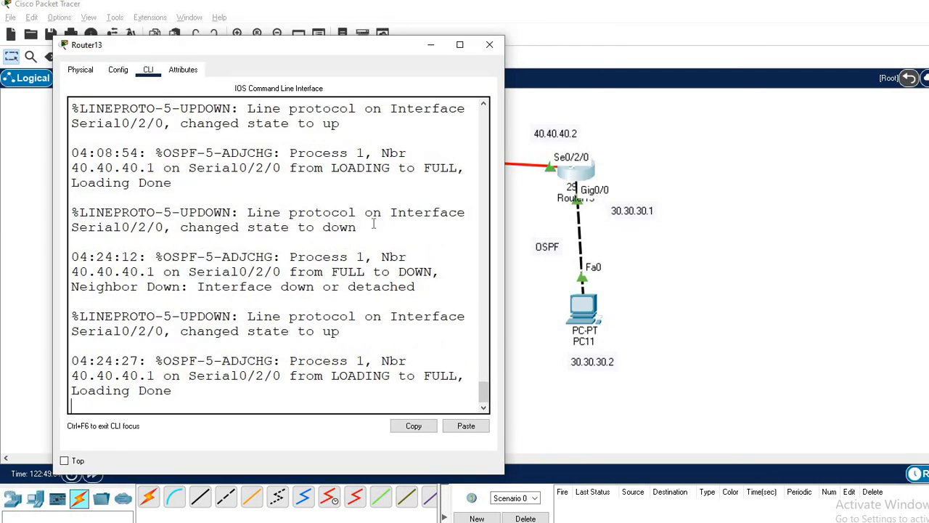
key("Return")
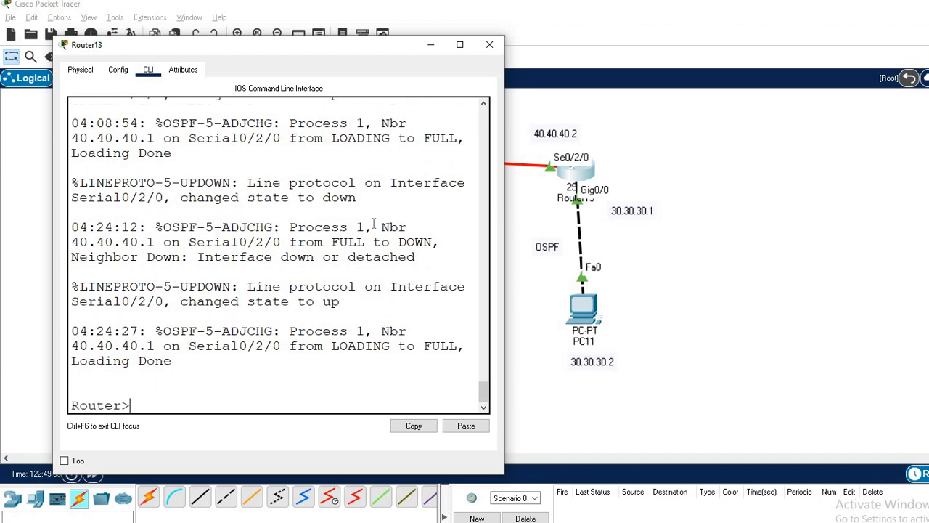
key("Return")
key("Return")
key("Return")
key("Return")
type("en")
key("Return")
type("con")
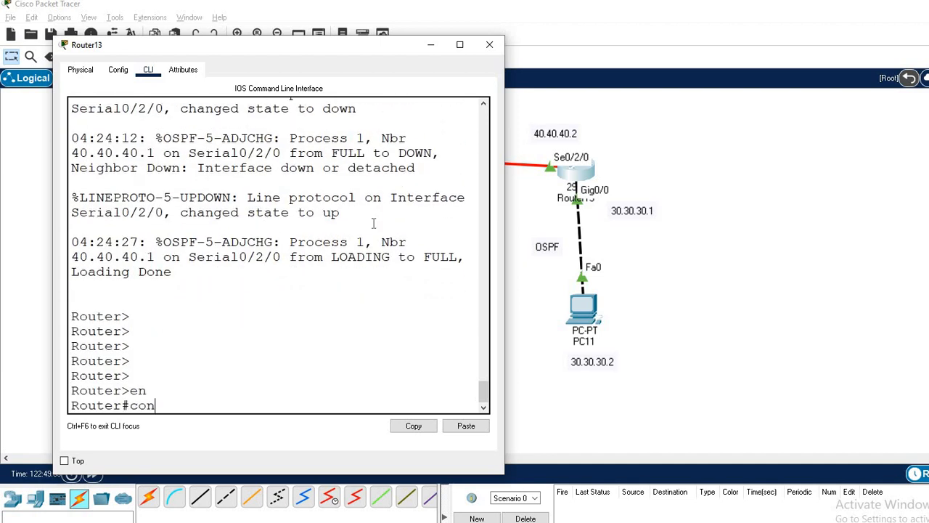
type("f")
key("Tab")
key("Return")
key("Return")
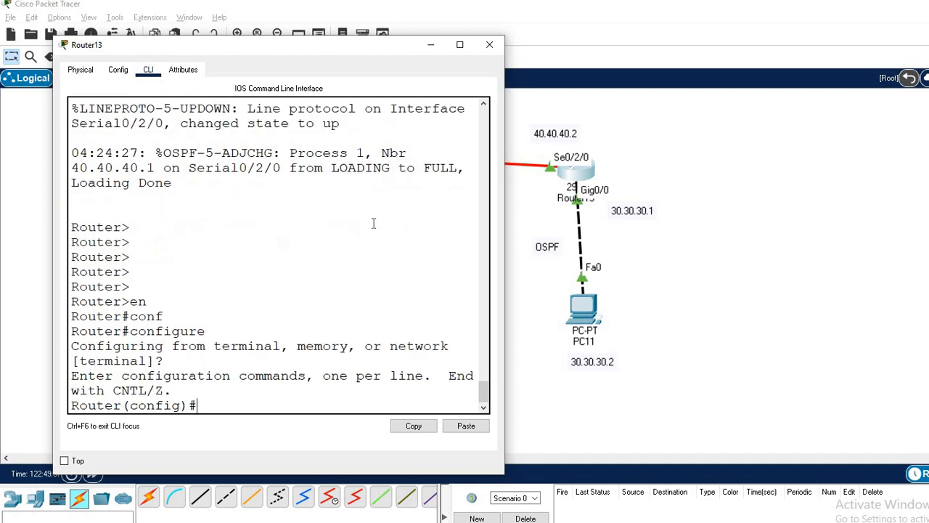
Step: Assign the IP address 40.40.40.2 with subnet mask 255.0.0.0 to interface serial 0/2/0 on Router13
type("in")
key("Tab")
type("se")
key("Tab")
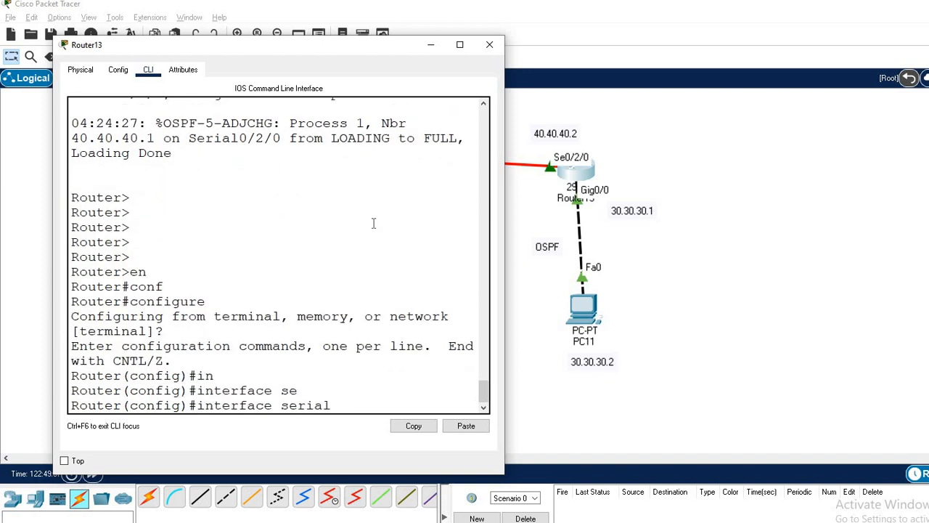
type("0.3.")
key("BackSpace")
type("2/0")
key("Return")
type("ip ad")
key("Tab")
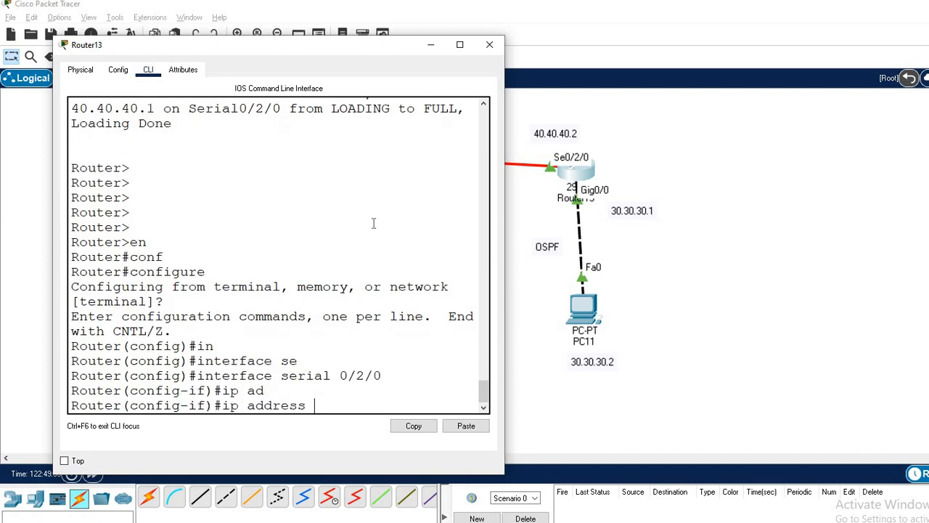
type("404")
type(".40.40")
type(".2")
type(" 255")
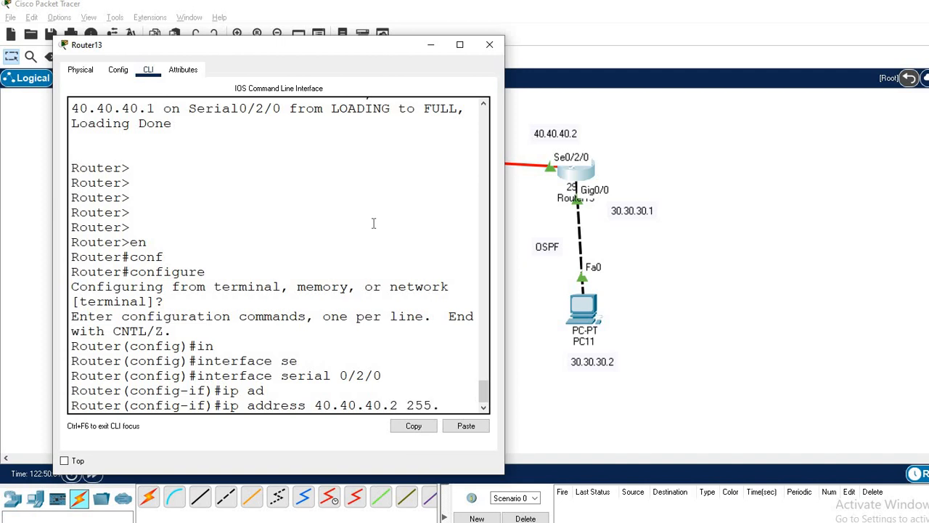
type(".0.0.0")
key("Return")
Step: Enable interface serial 0/2/0 on Router13 with no shutdown
type("no s")
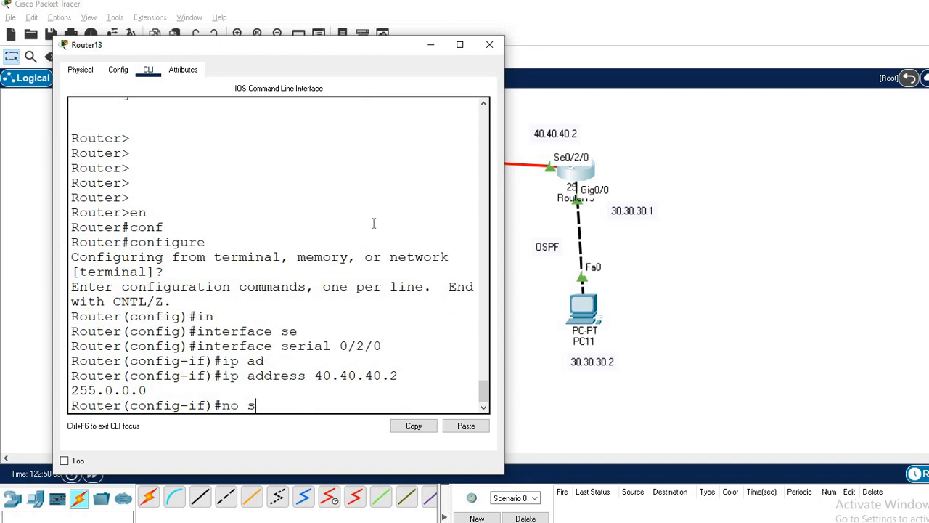
type("h")
key("Tab")
key("Return")
key("Return")
Step: Try to set a clock rate of 64000 on interface serial 0/2/0 of Router13
type("clo")
key("Tab")
key("Tab")
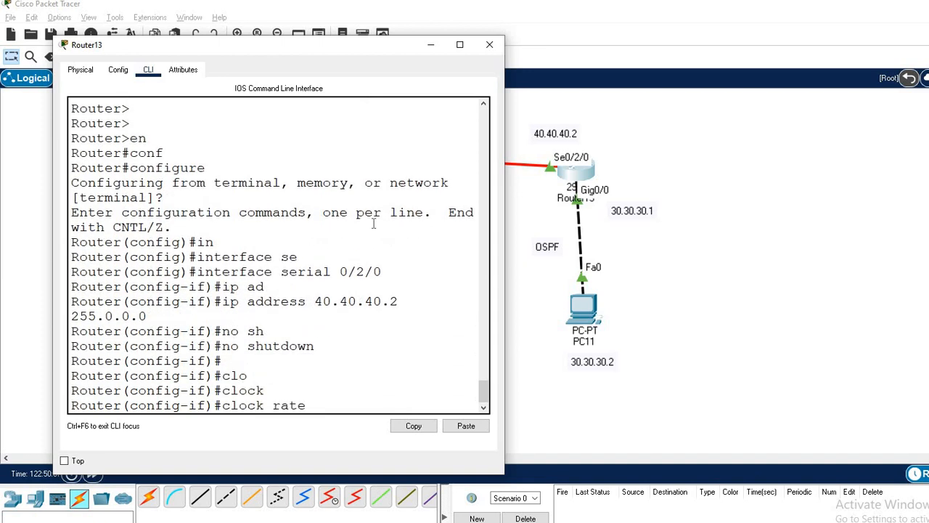
type("6400")
key("BackSpace")
type("00")
key("Return")
Step: Reissue no shutdown on Router13's serial 0/2/0 interface and exit to global configuration mode
type("no sh")
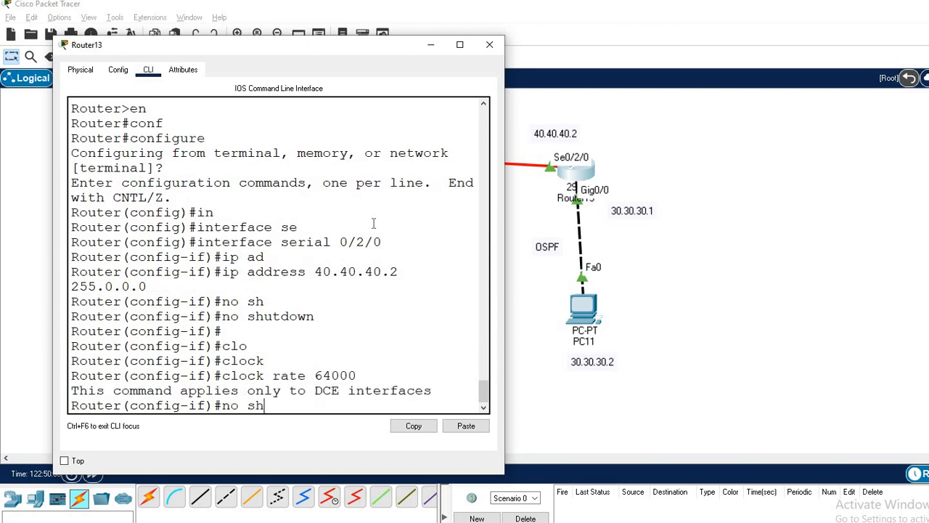
key("Tab")
key("Return")
key("Return")
key("Return")
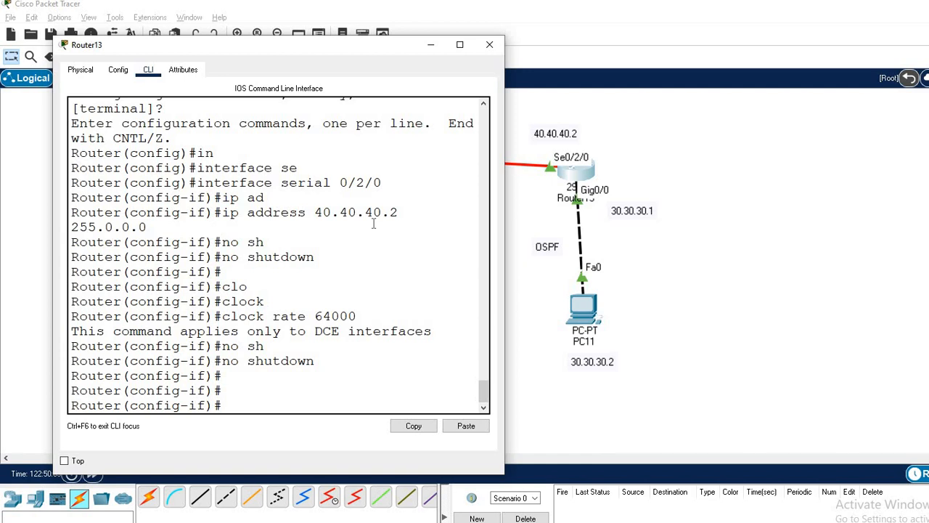
type("in")
key("Tab")
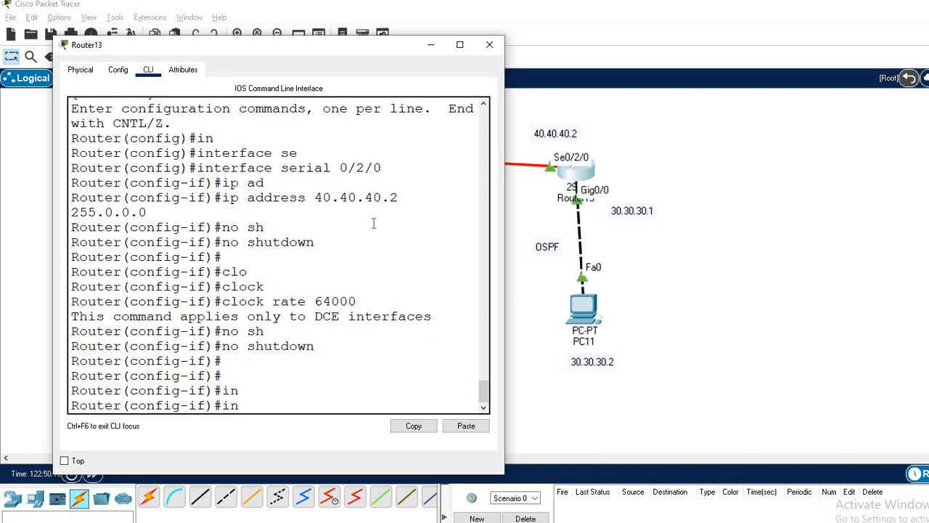
key("BackSpace")
key("BackSpace")
type("ex")
key("Tab")
key("Return")
key("Return")
key("Return")
Step: Enter interface configuration mode for gigabitEthernet 0/0 on Router13
type("in")
key("Tab")
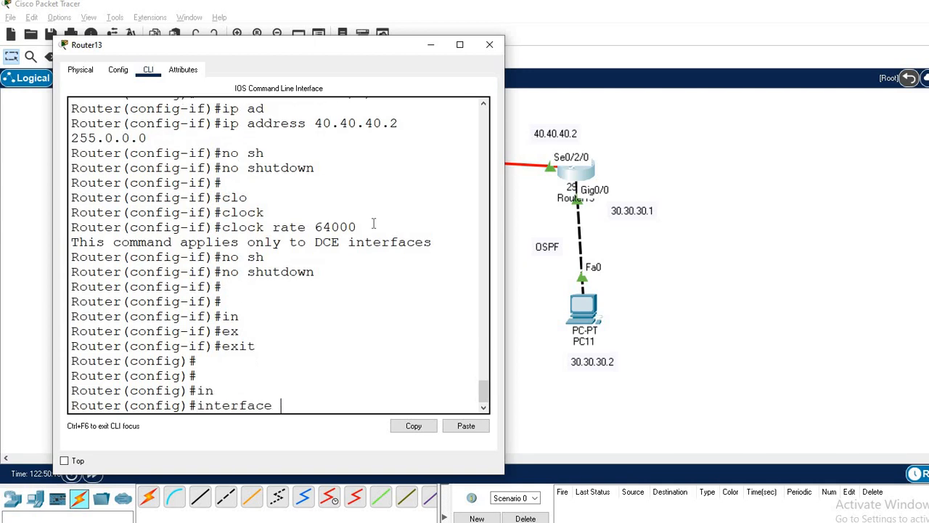
type("g")
key("Tab")
type("0.")
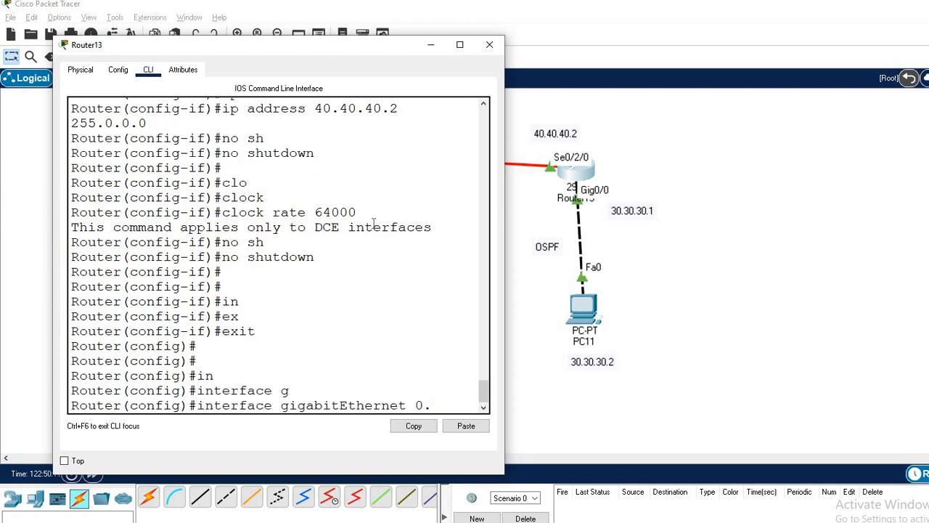
type("/0")
key("Return")
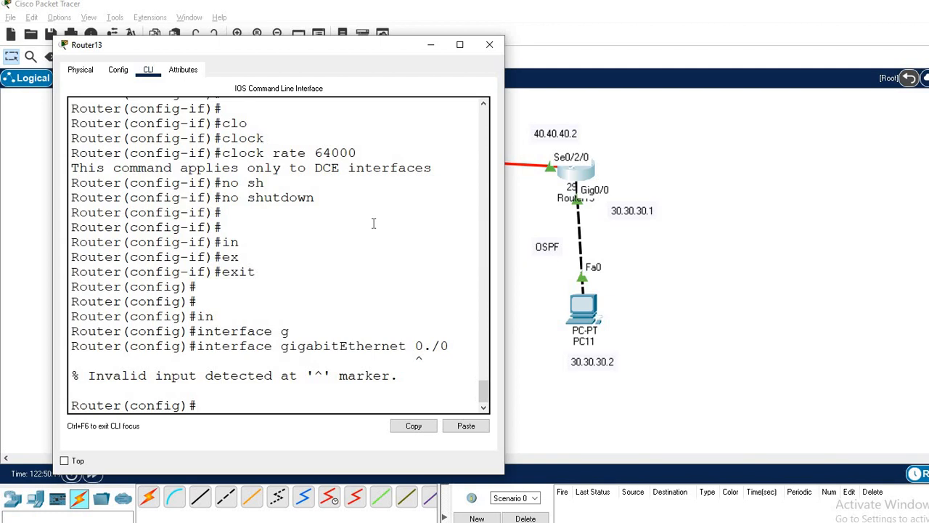
key("Up")
key("BackSpace")
key("BackSpace")
key("BackSpace")
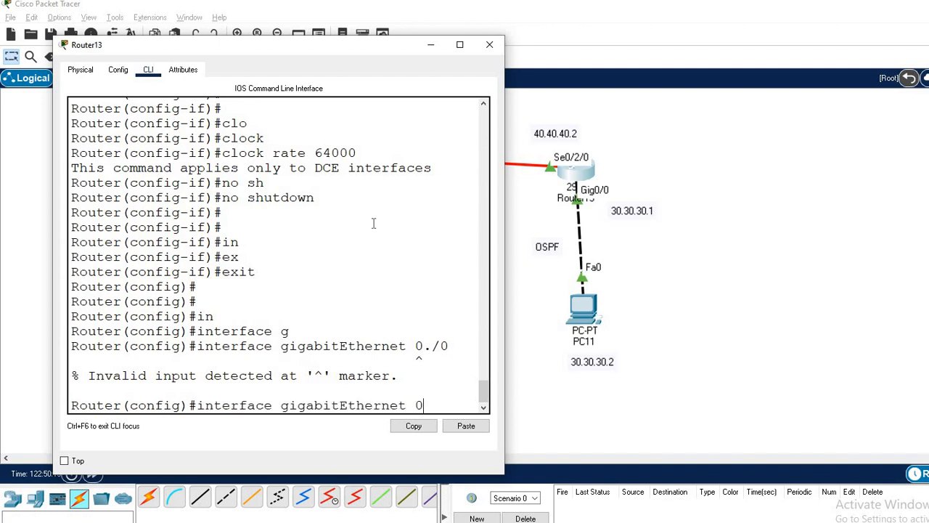
type("/0")
key("Return")
Step: Assign the IP address 30.30.30.1 with subnet mask 255.0.0.0 to Router13's gigabitEthernet 0/0 interface
type("ip ad")
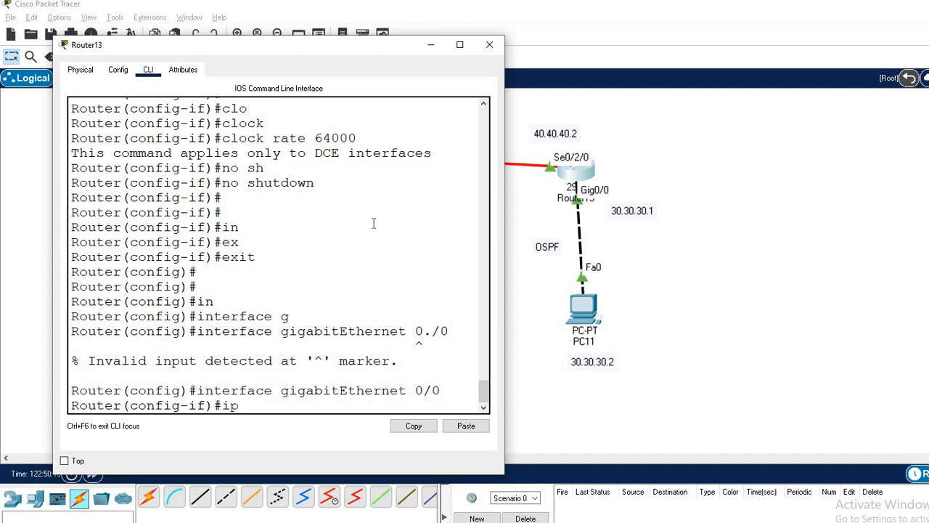
key("Tab")
type("30.3")
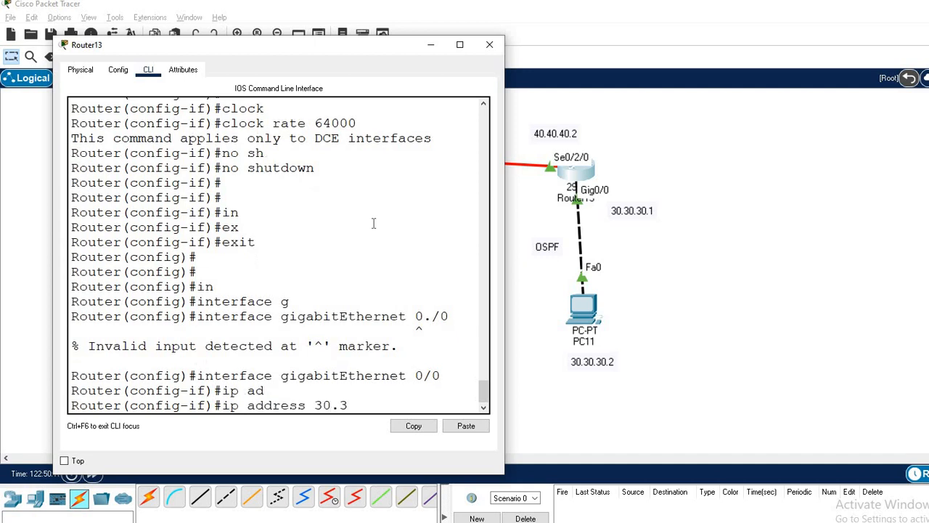
type("0.30.1 255.0.0.0.")
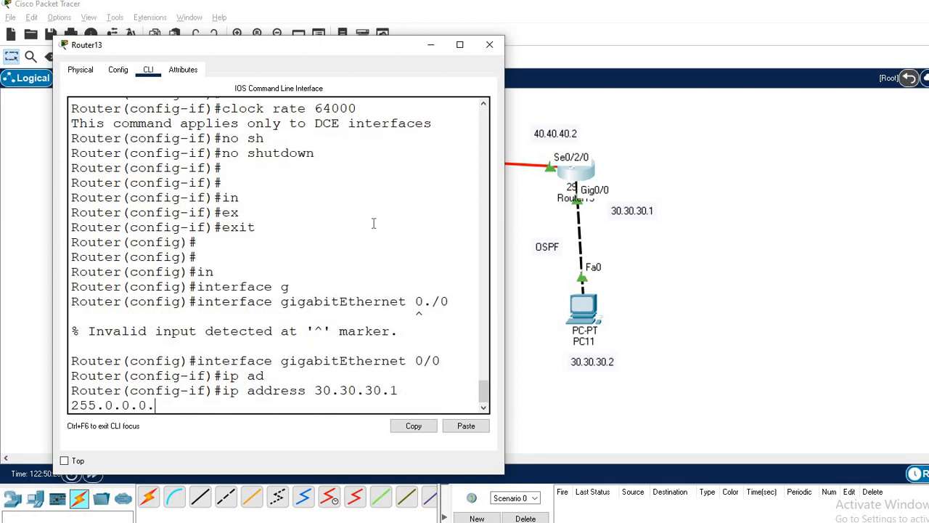
key("BackSpace")
key("Return")
Step: Enable interface gigabitEthernet 0/0 on Router13 with no shutdown
type("no sh")
key("Tab")
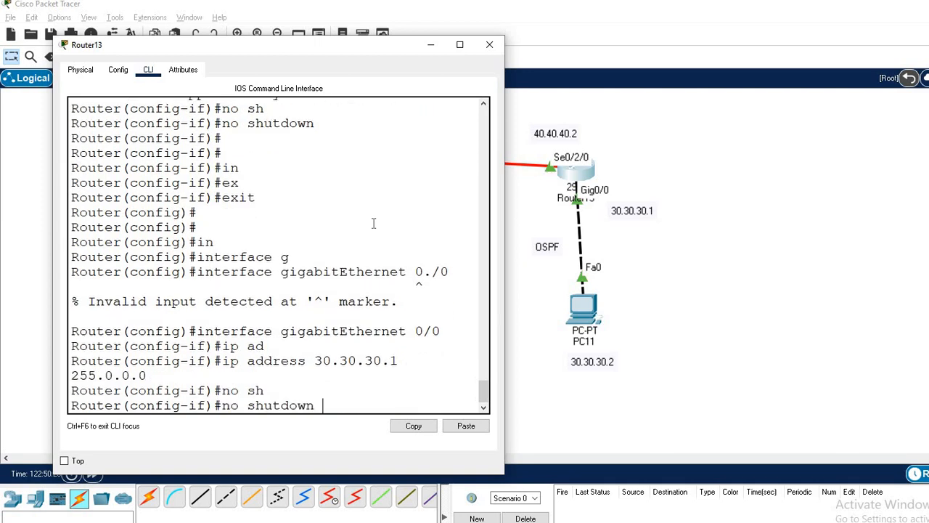
key("Return")
key("Return")
key("Return")
key("Return")
key("Return")
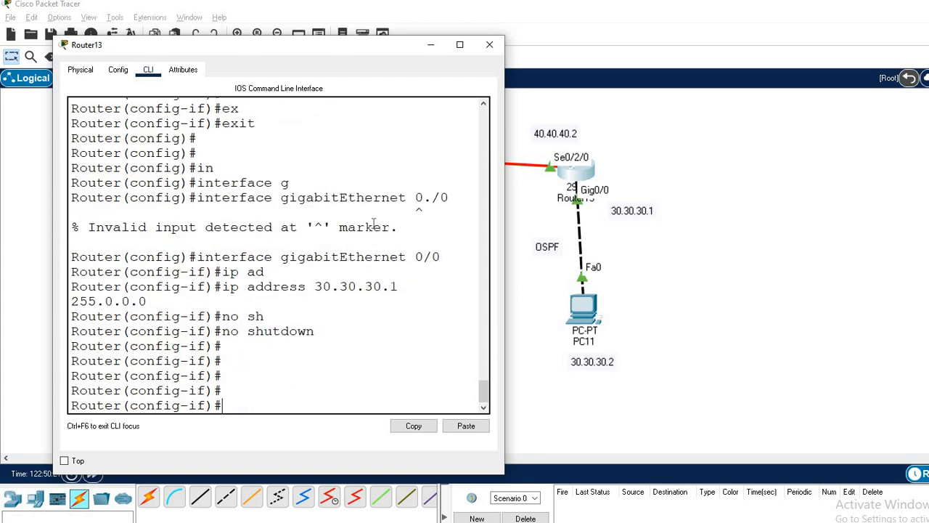
Step: Exit interface configuration on Router13 to global configuration mode and minimize its window
type("x")
key("Tab")
key("Return")
type("ex")
key("Tab")
key("Return")
key("Return")
key("Return")
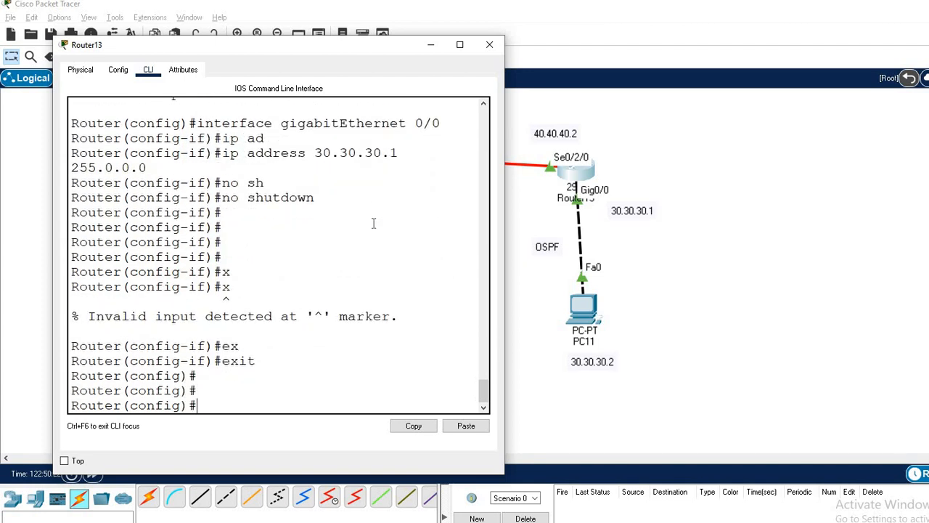
left_click(430, 45)
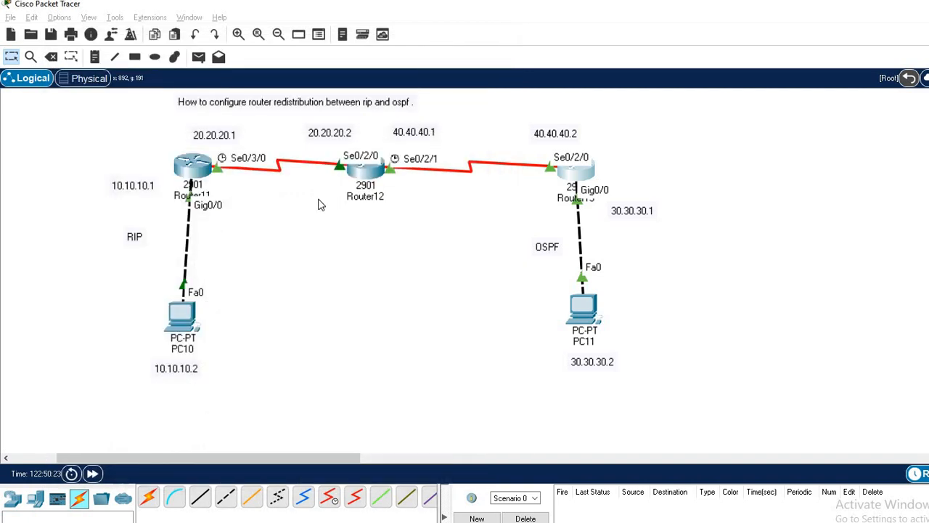
Step: Open Router11's command line and move its window clear of the router in the topology
left_click(196, 167)
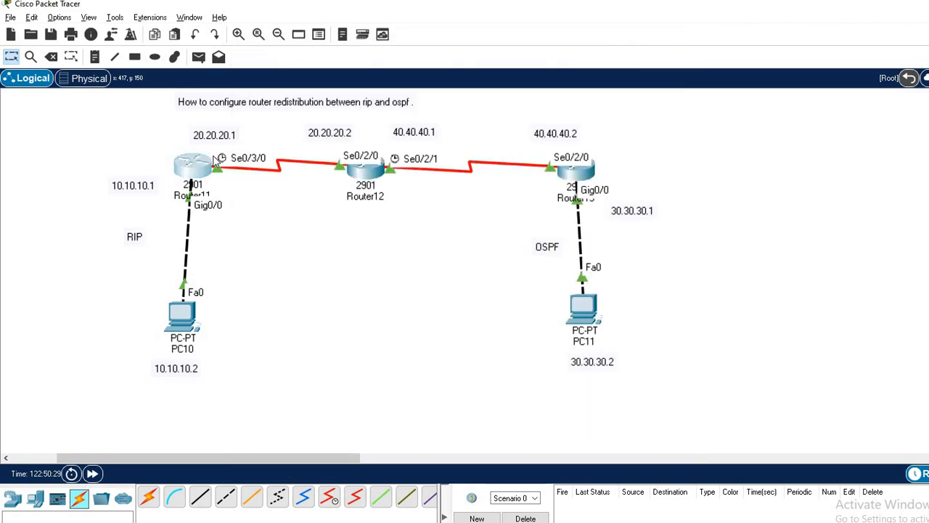
left_click(205, 164)
left_click(421, 260)
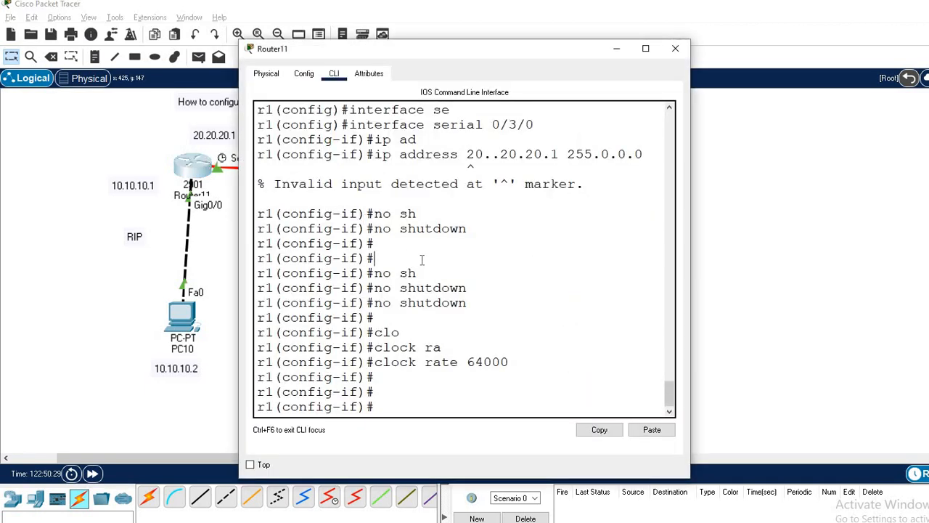
key("Return")
key("Return")
key("Return")
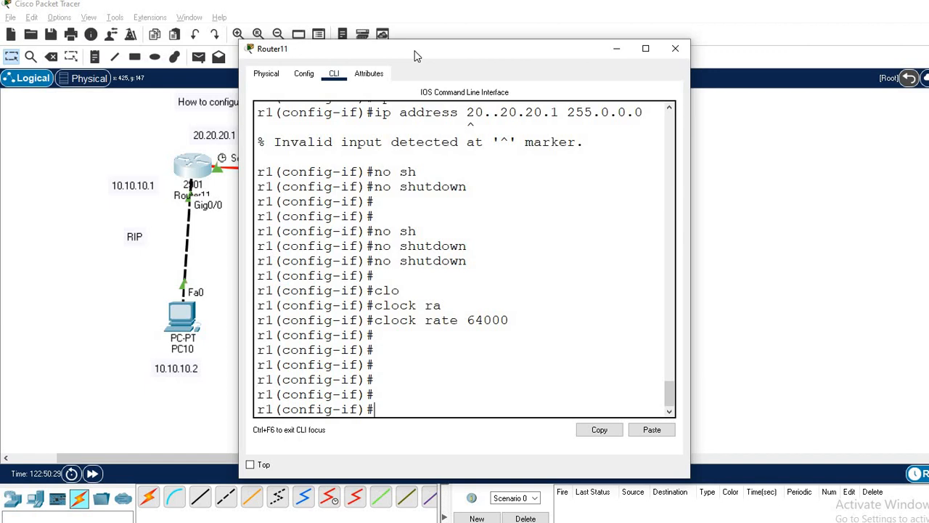
left_click_drag(460, 58, 515, 62)
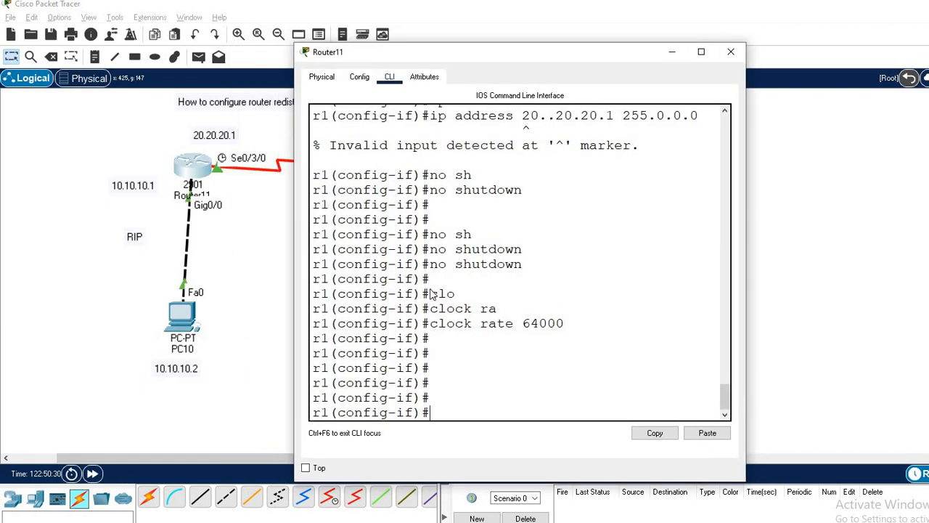
Step: Exit interface configuration on Router11 to return to global configuration mode
type("ex")
key("Tab")
key("Return")
key("Return")
key("Return")
key("Return")
key("Return")
key("Return")
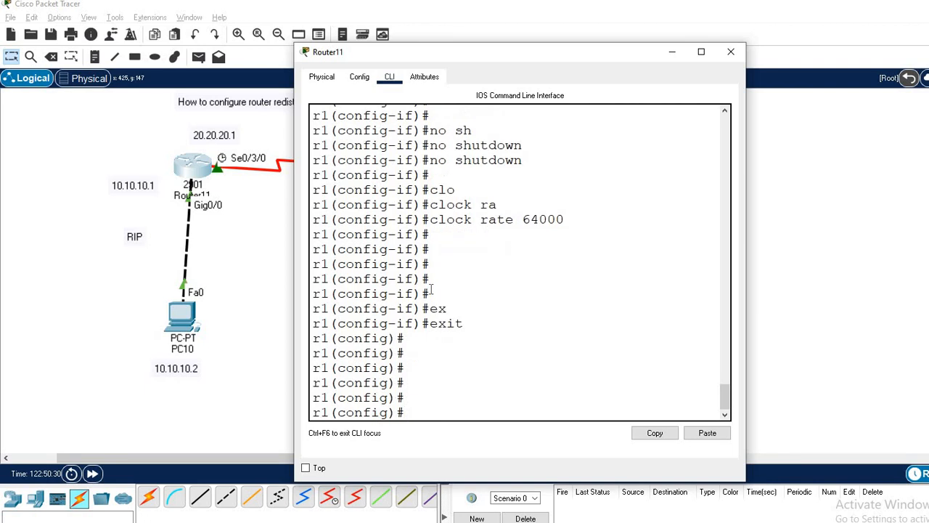
type("ro")
key("Tab")
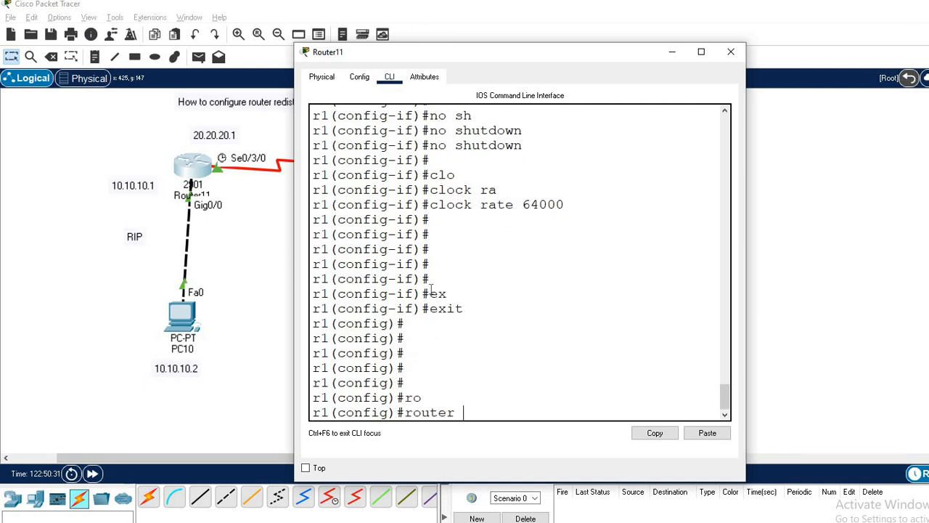
type("ro")
key("Tab")
key("Return")
type("net")
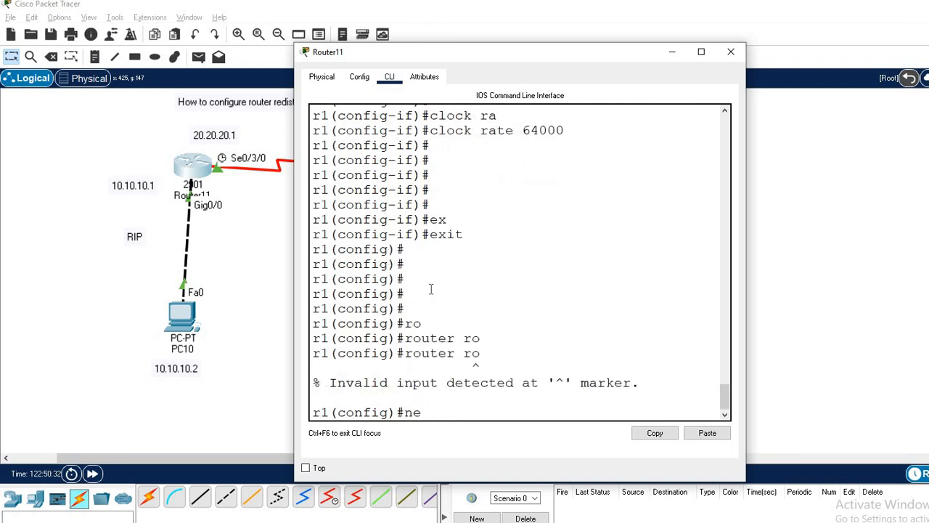
key("BackSpace")
key("BackSpace")
key("BackSpace")
Step: Enter RIP router configuration mode on Router11 with router rip
type("ro")
key("Tab")
type("r")
key("Tab")
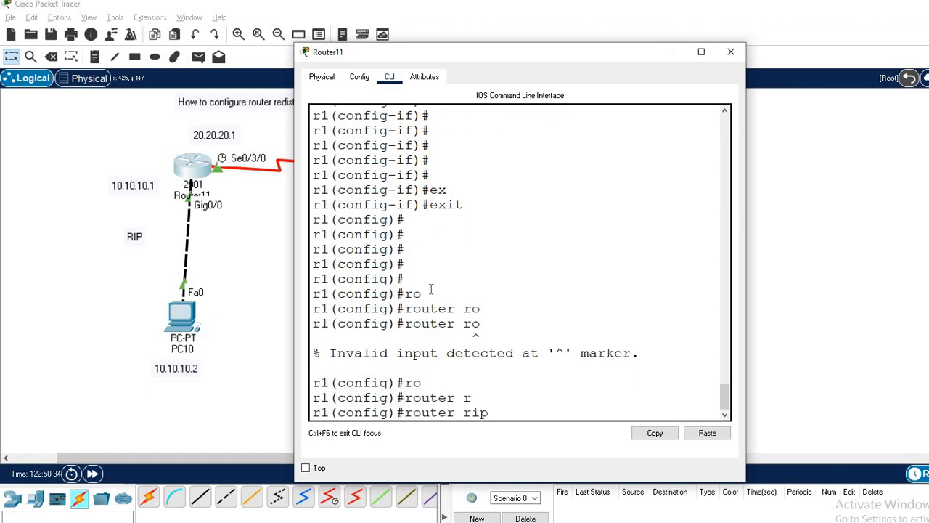
key("Return")
Step: Add network 10.10.10.0 to the RIP configuration on Router11
type("net")
key("Tab")
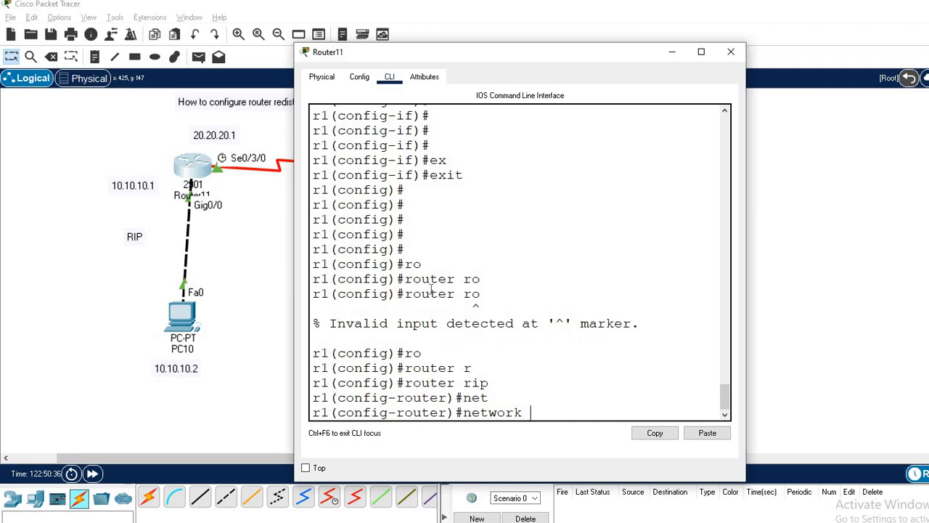
type("10.10.1.0")
key("BackSpace")
key("BackSpace")
type("10.0")
key("Return")
Step: Add network 20.20.20.0 to the RIP configuration on Router11
type("net")
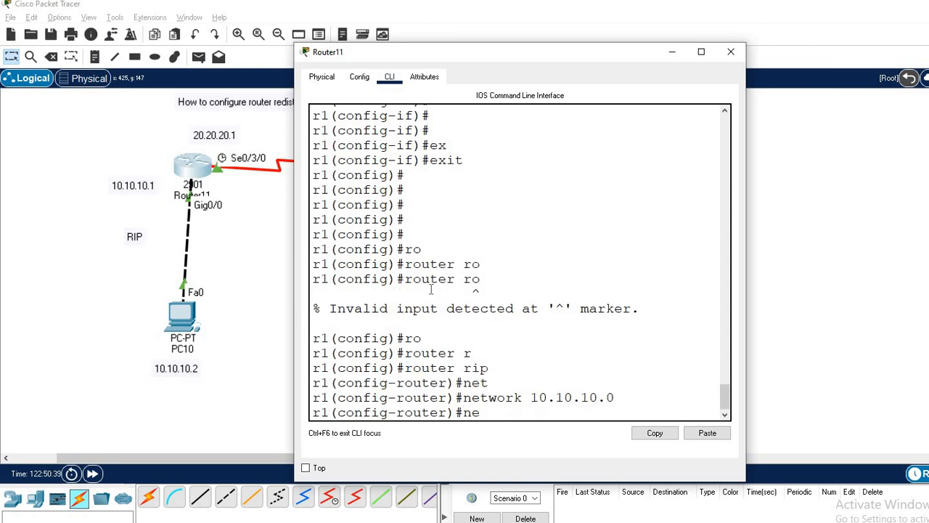
key("Tab")
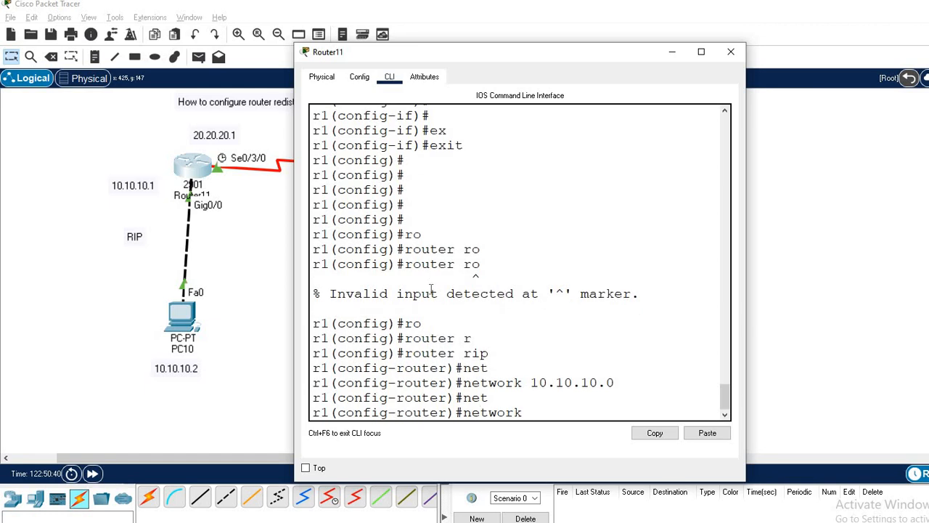
type("20.0.0")
key("BackSpace")
key("BackSpace")
key("BackSpace")
type("20")
type("20.0")
key("Return")
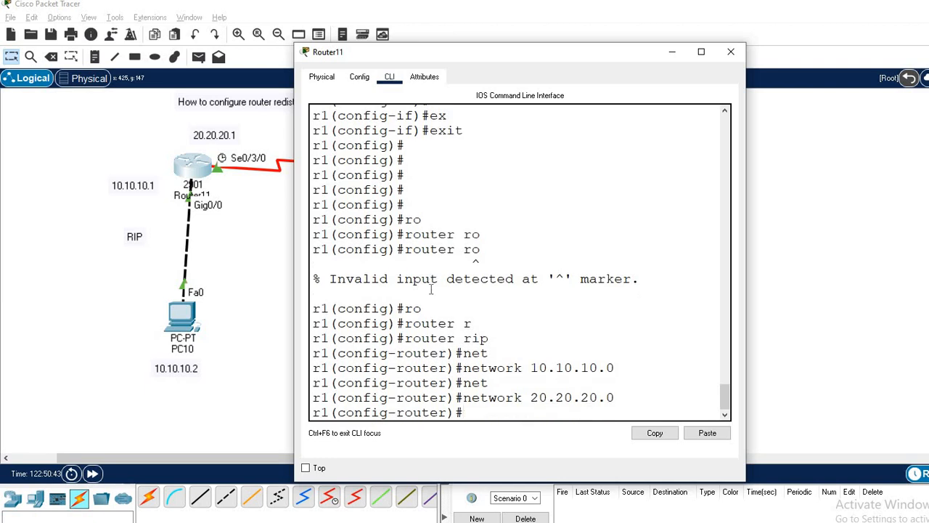
Step: Exit RIP configuration on Router11 to global configuration mode and close its window
type("exd")
key("BackSpace")
key("Tab")
key("Return")
key("Return")
key("Return")
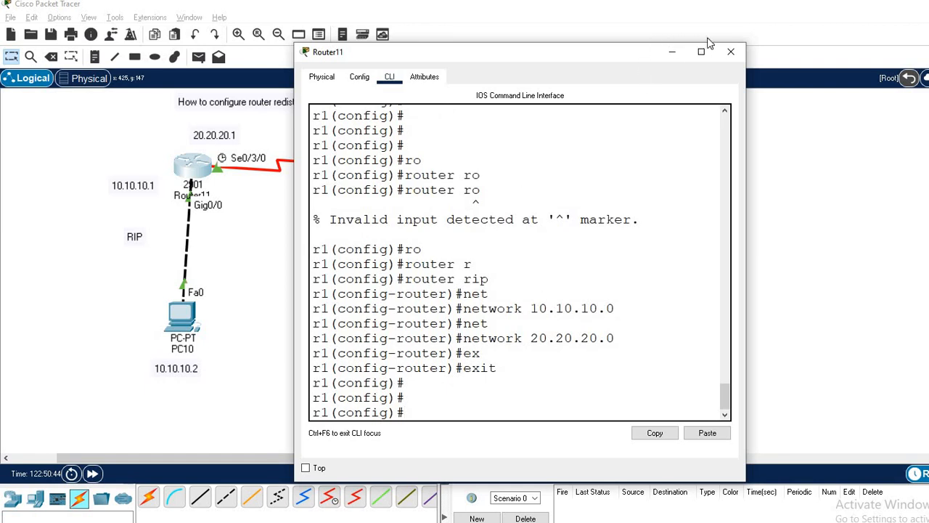
left_click(730, 52)
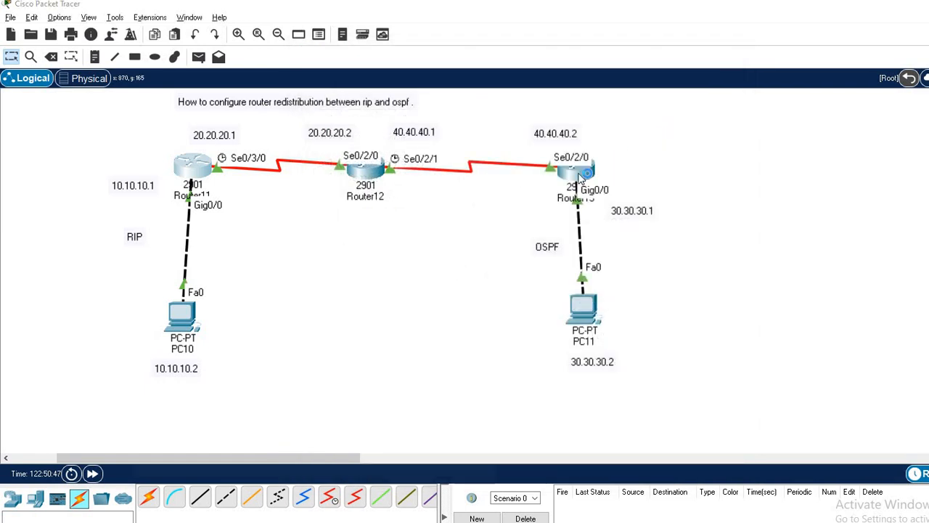
Step: Reopen Router13's command line and enter router configuration mode for OSPF process 1
left_click(578, 176)
key("Return")
key("Return")
key("Return")
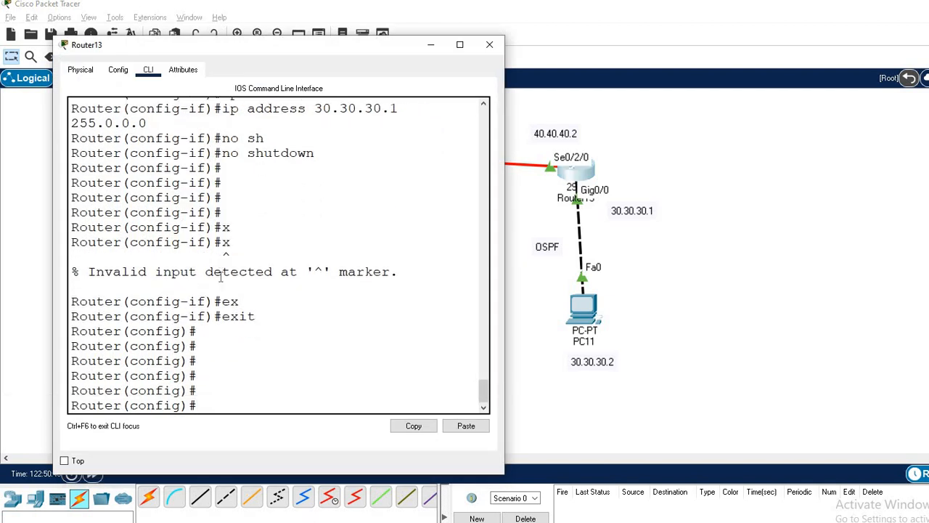
type("ro")
key("Tab")
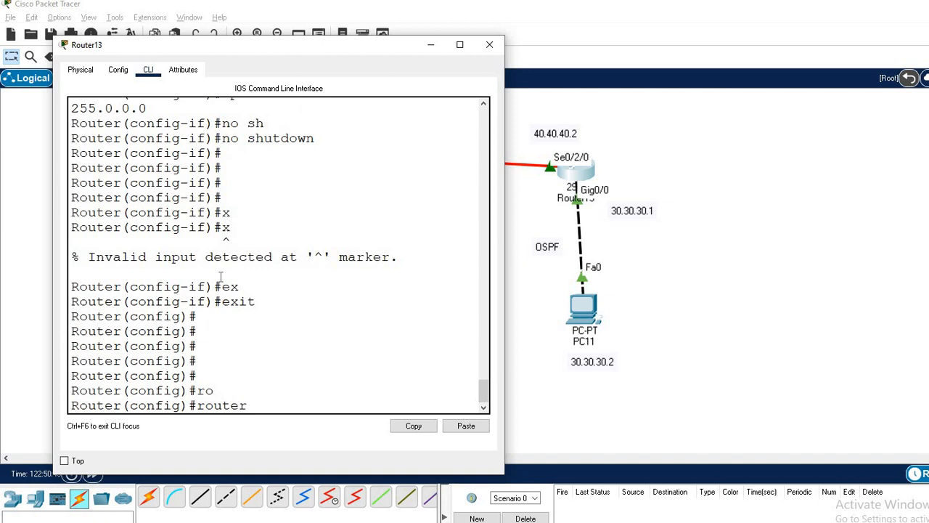
type("os")
key("Tab")
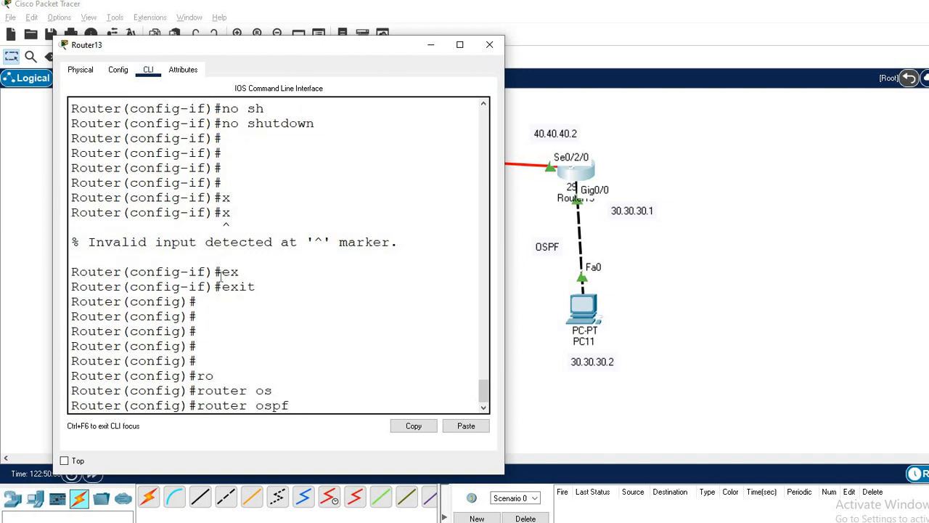
type("1")
key("Return")
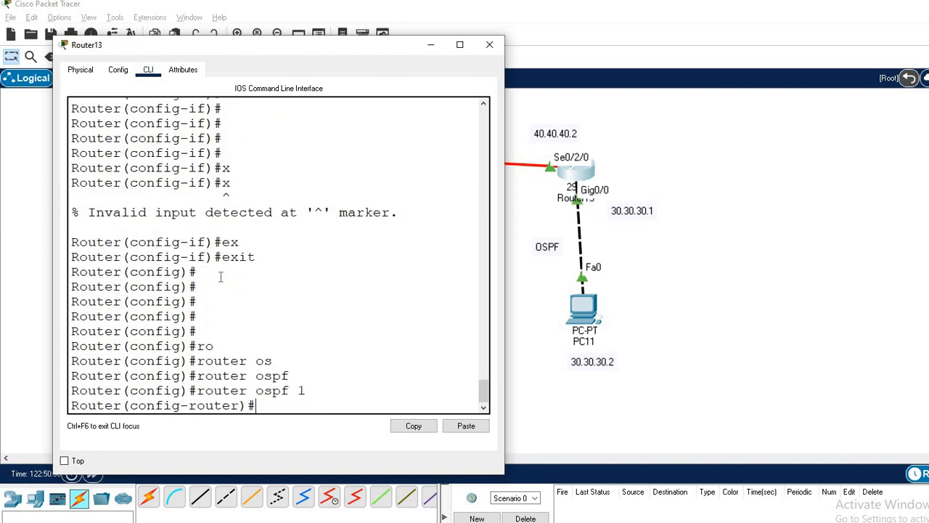
Step: Add network 40.40.40.0 with wildcard mask 0.255.255.255 in area 0 to OSPF process 1 on Router13
type("net")
key("Tab")
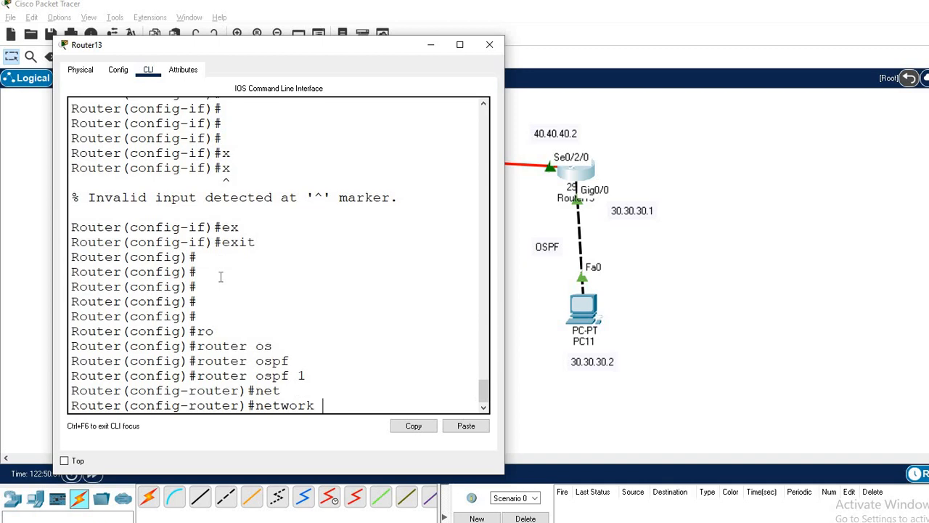
type("40.040")
key("BackSpace")
key("BackSpace")
key("BackSpace")
type("40.40.0 0.255.25")
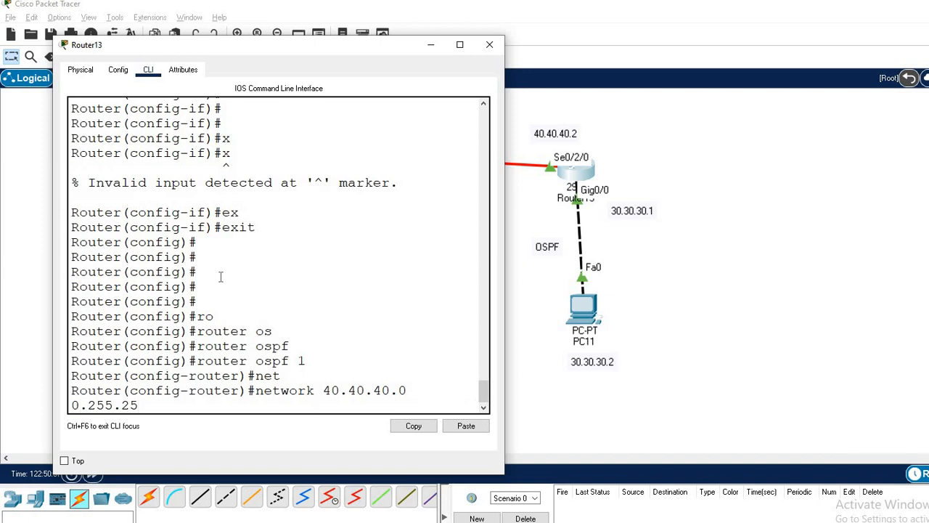
type("5.255 ar")
key("Tab")
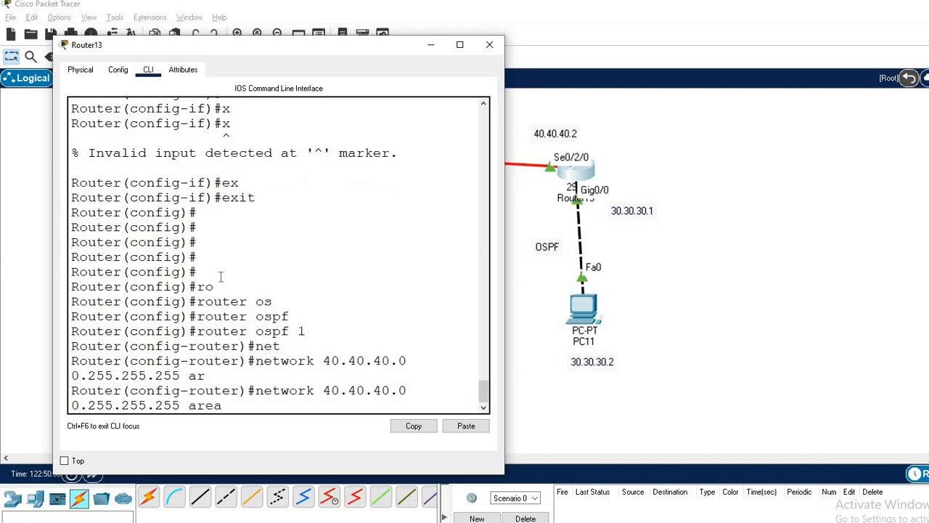
key("Return")
key("Up")
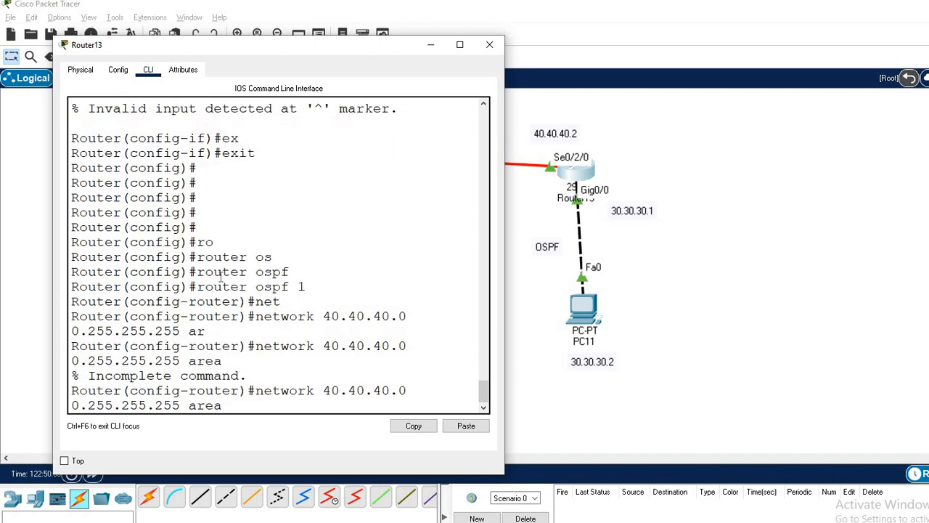
type("0")
key("Return")
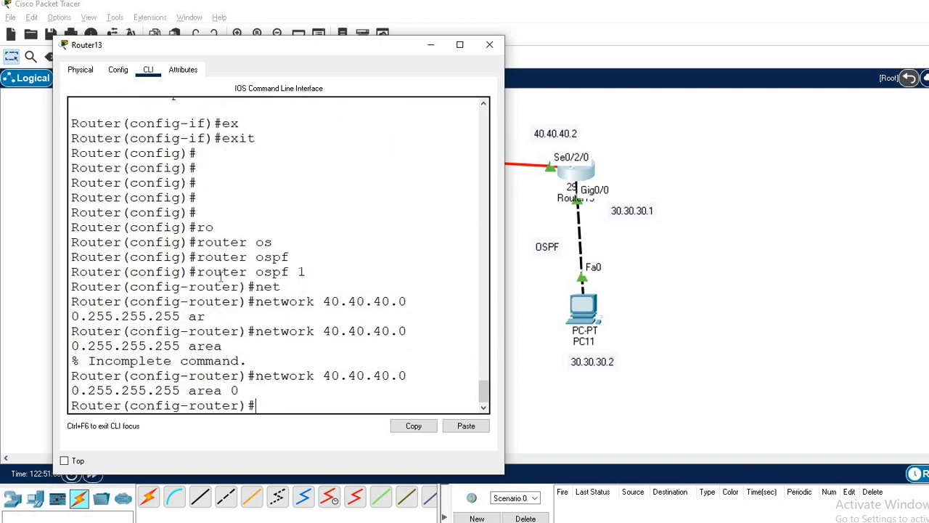
Step: Exit to global configuration mode on Router13 and re-enter router configuration mode for OSPF process 1
type("ex")
key("Tab")
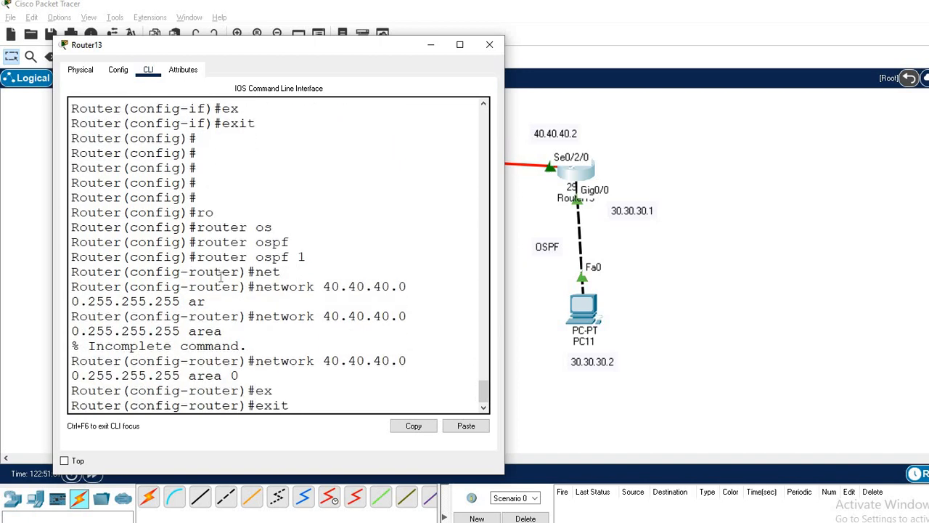
key("Return")
type("in")
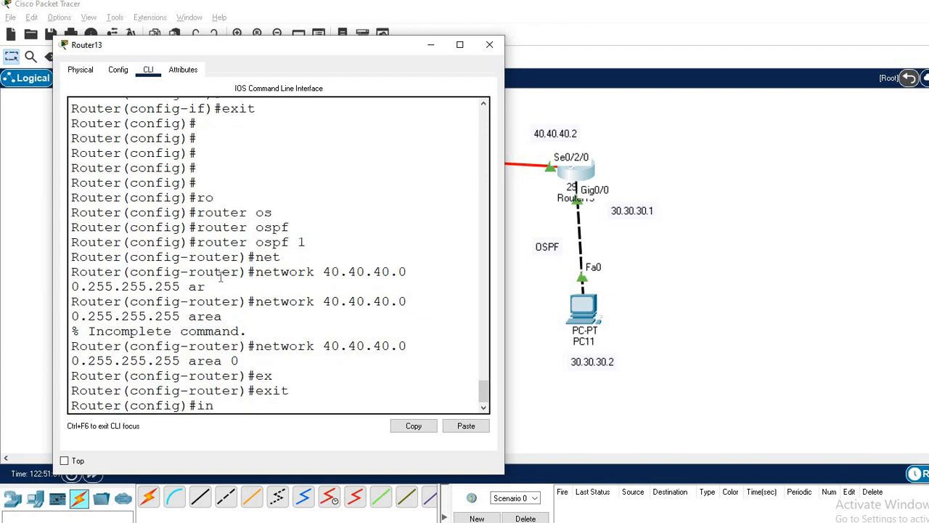
key("BackSpace")
key("BackSpace")
type("ro")
key("Tab")
type("r")
key("Tab")
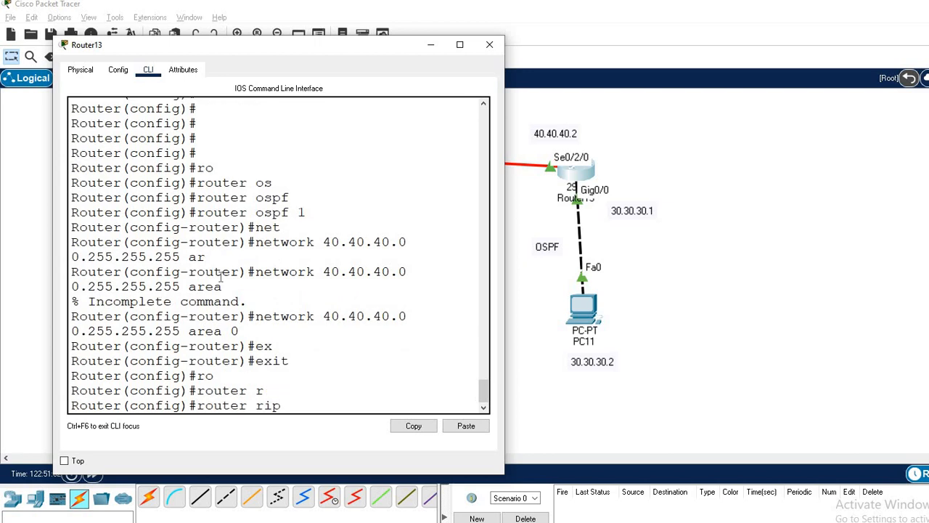
key("BackSpace")
key("BackSpace")
key("BackSpace")
type("os")
key("Tab")
type("1")
key("Return")
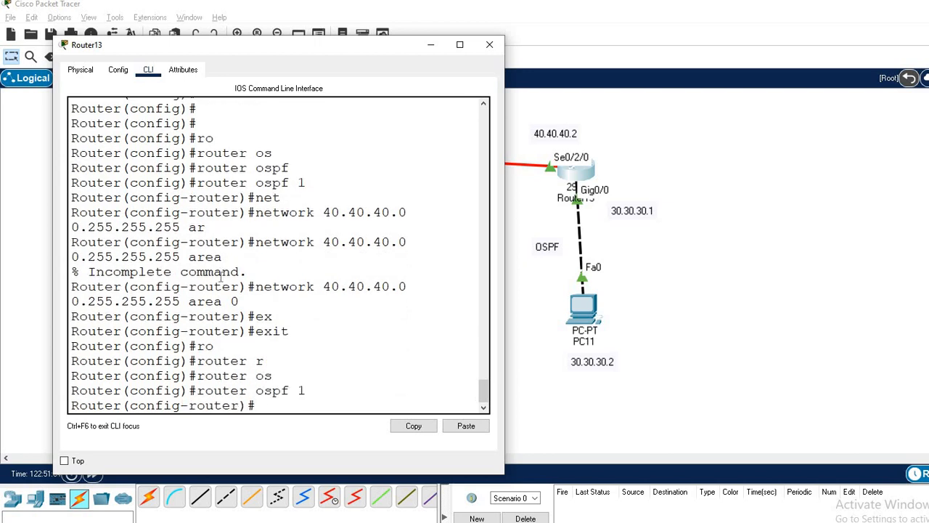
Step: Add network 30.30.30.0 with wildcard mask 0.255.255.255 in area 0 to OSPF process 1 on Router13
type("net")
key("Tab")
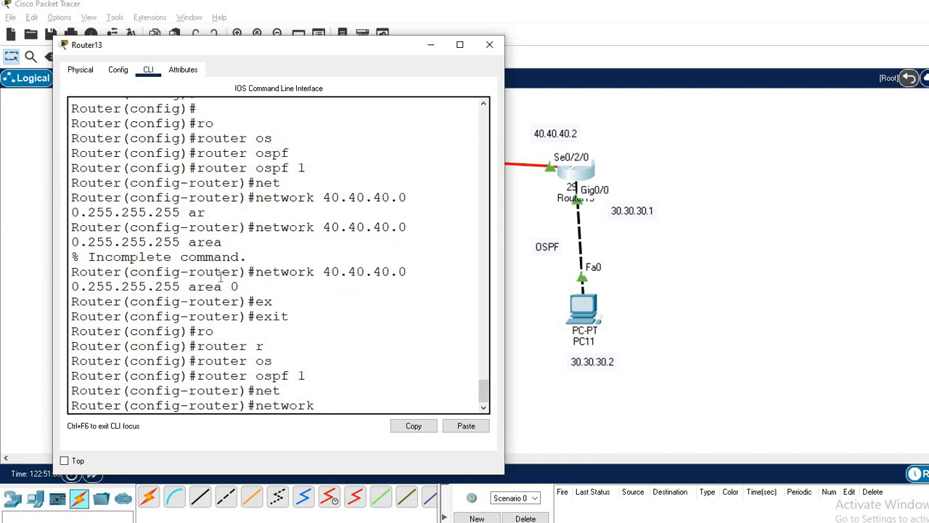
type("30.30.30.0 0.255.255.")
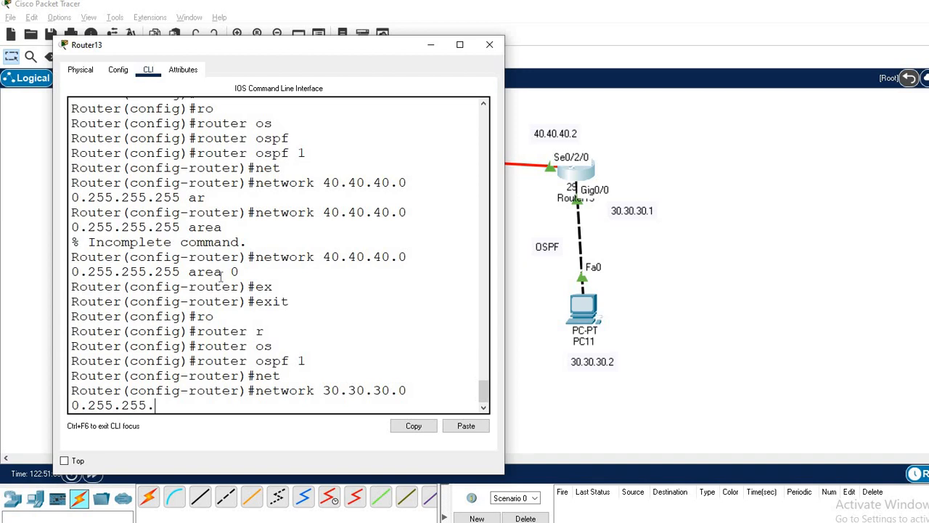
type("255")
type(" ar")
key("Tab")
type("0")
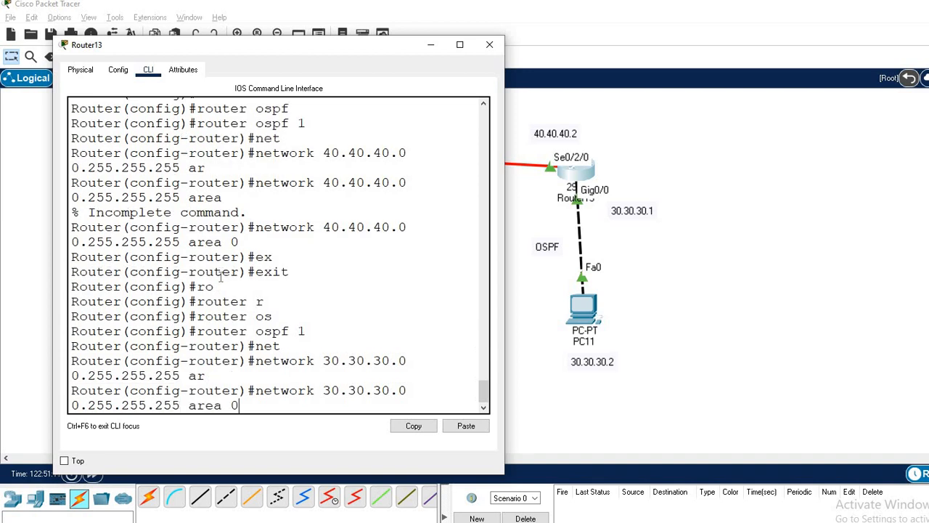
key("Return")
Step: Exit OSPF configuration on Router13 to global configuration mode and close its window
type("ex")
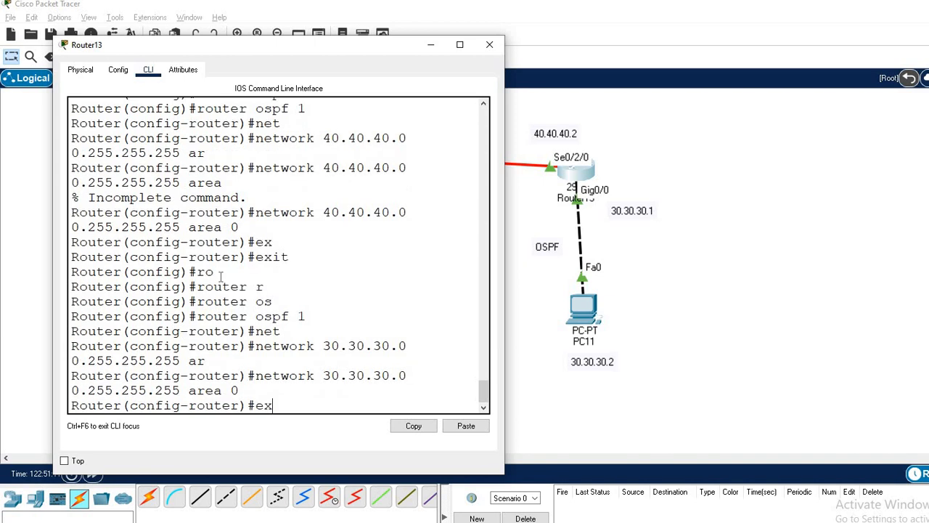
key("Tab")
key("Return")
key("Return")
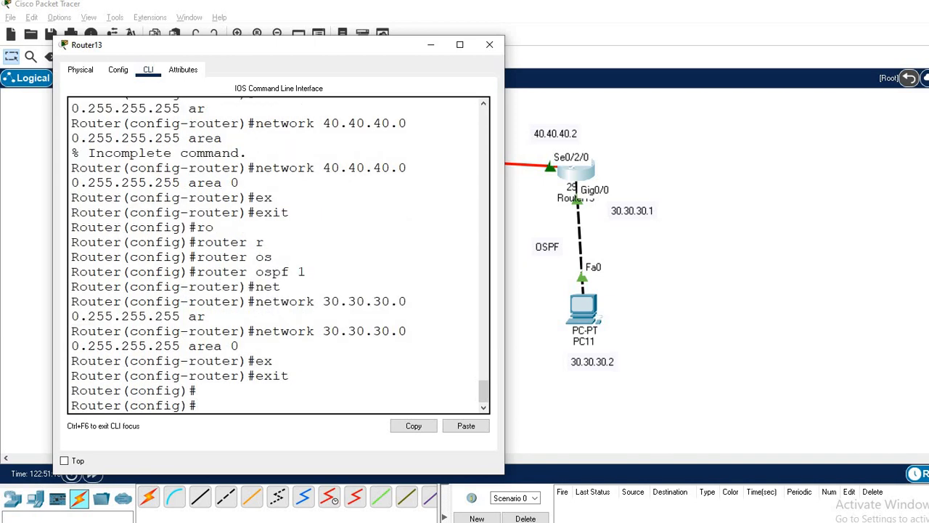
left_click(490, 45)
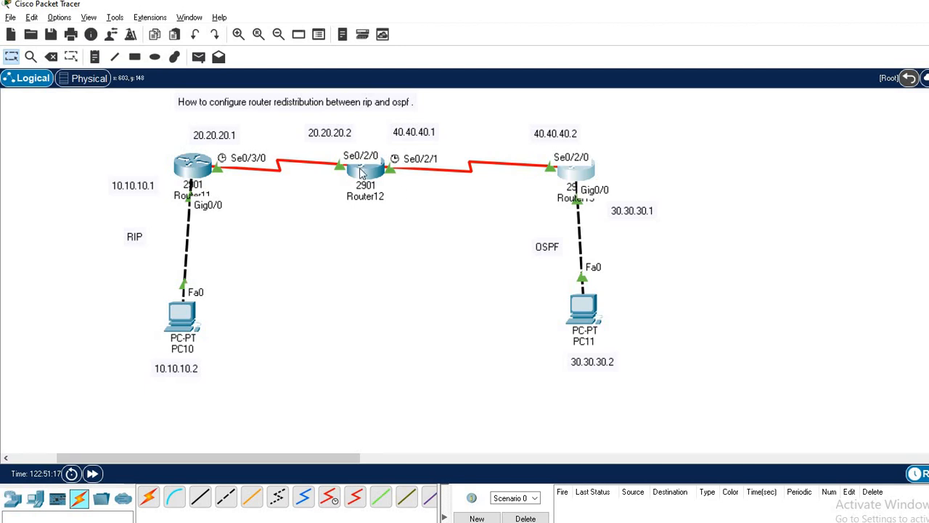
Step: Open Router12's command line and enter router configuration mode for RIP
mouse_move(365, 179)
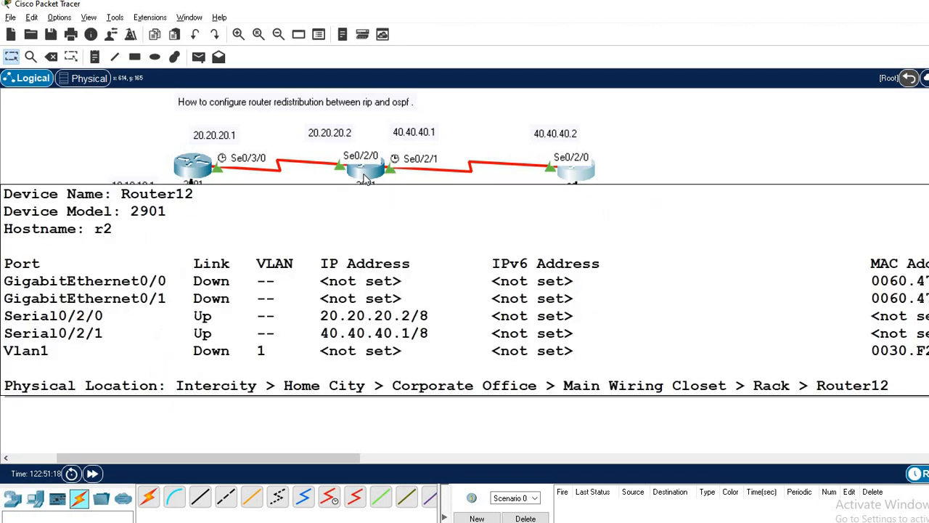
left_click(364, 179)
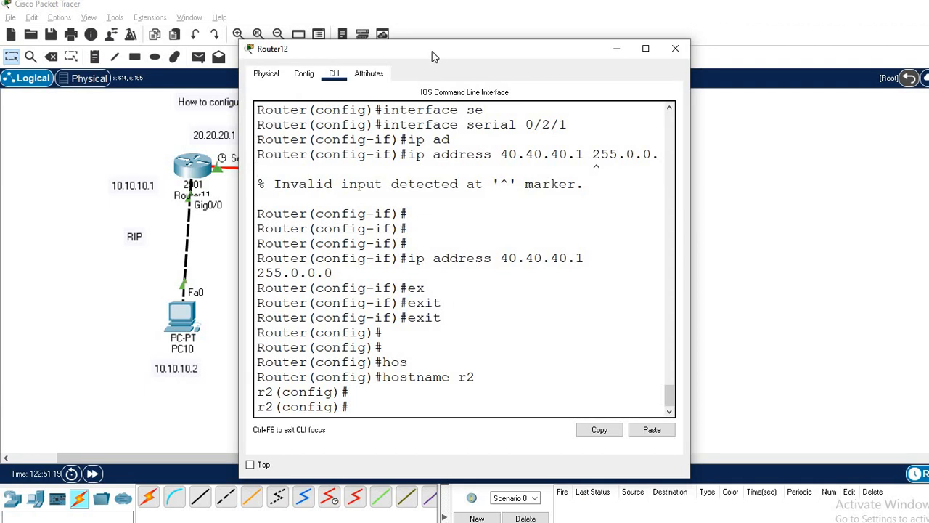
left_click_drag(488, 56, 621, 20)
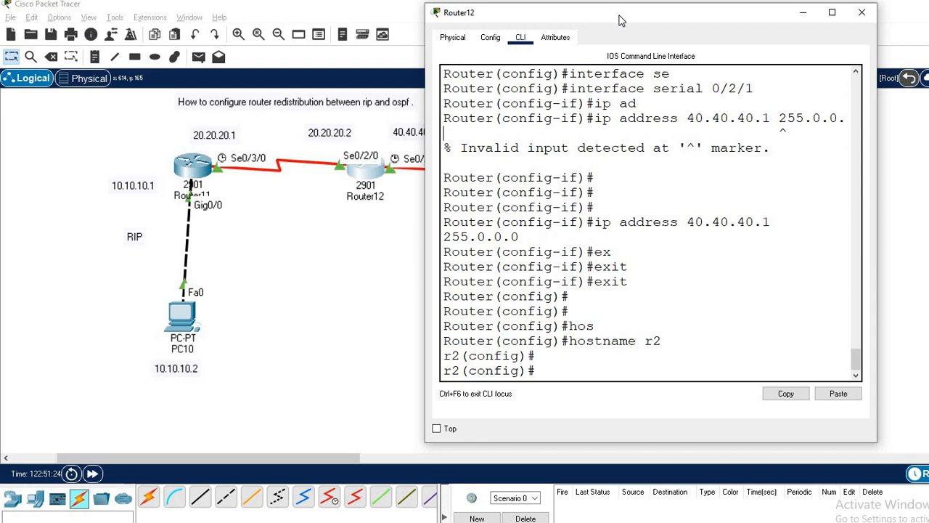
type("ro")
key("Tab")
type("r")
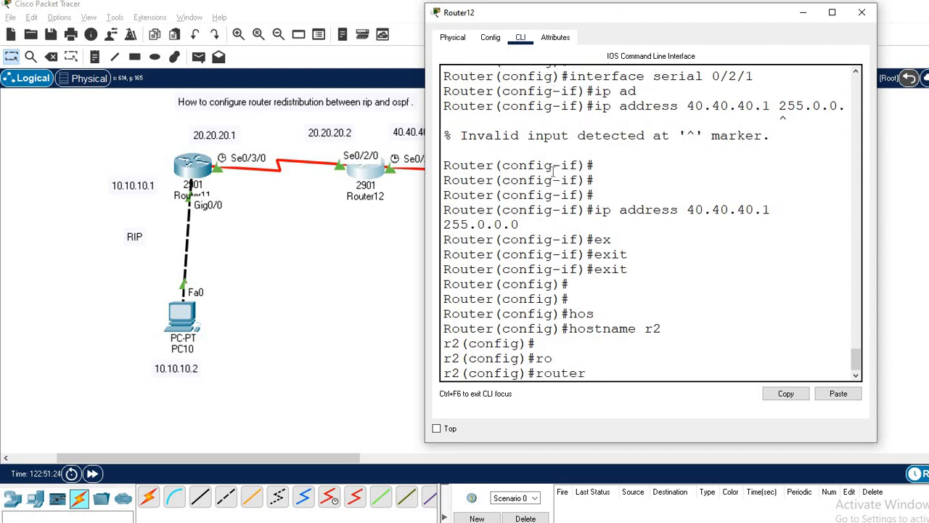
key("Tab")
key("Return")
Step: Add network 20.20.20.0 to the RIP configuration on Router12 and exit to global configuration mode
type("ne")
key("Tab")
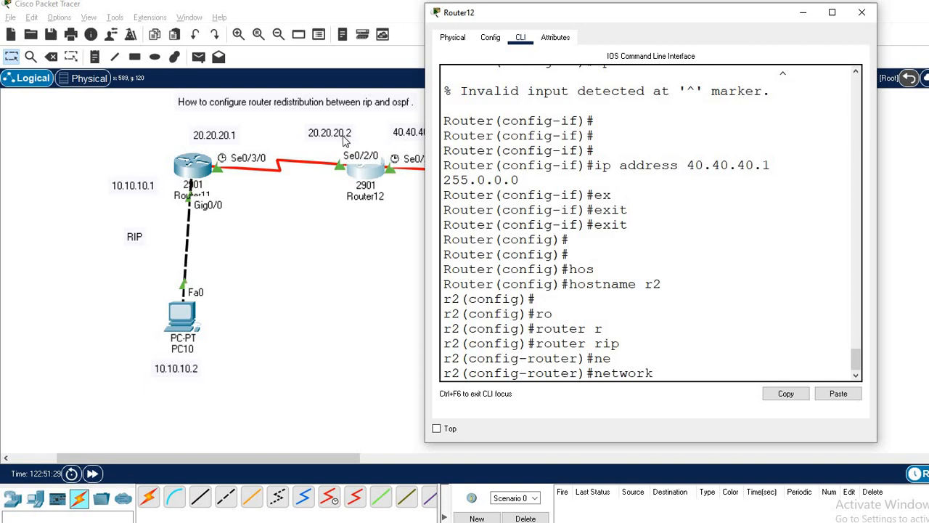
type("20.20.20.0")
key("Return")
type("ex")
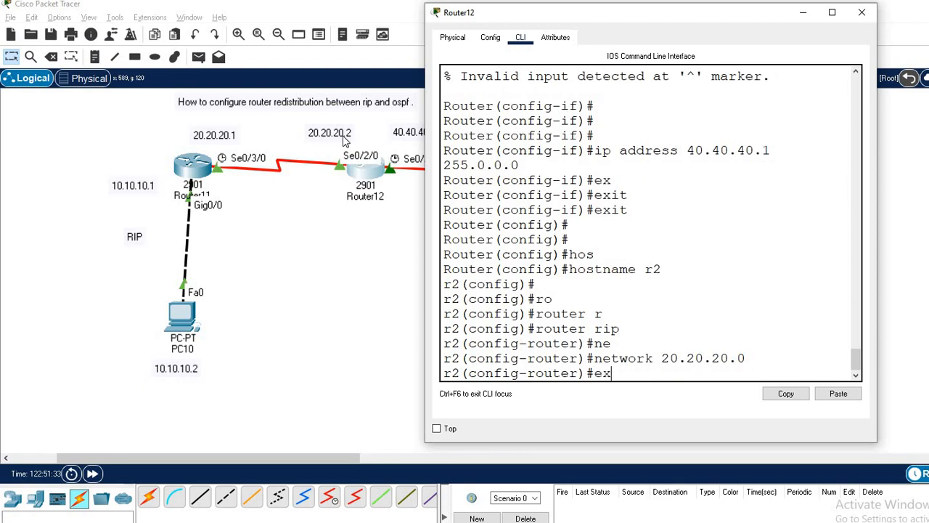
key("Tab")
key("Return")
key("Return")
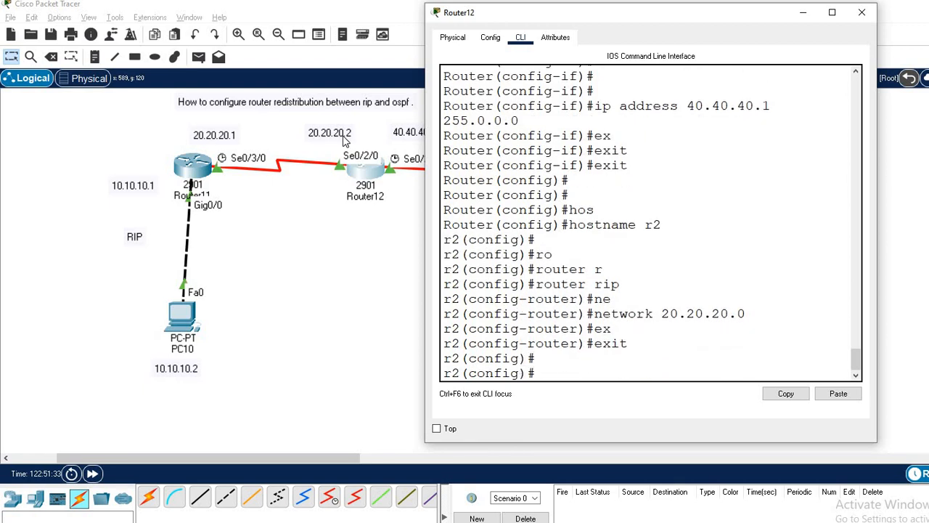
Step: Enter router configuration mode for OSPF process 1 on Router12
type("ro")
key("Tab")
type("os")
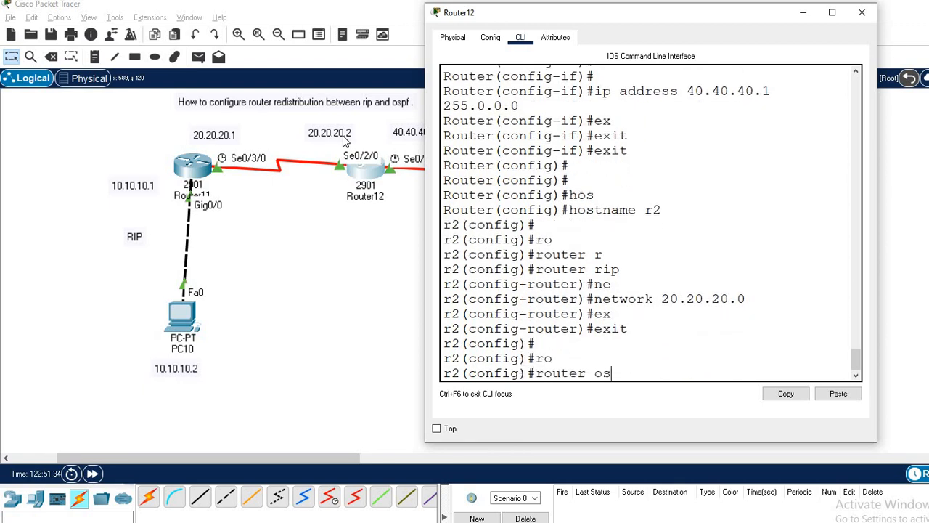
key("Tab")
type("1")
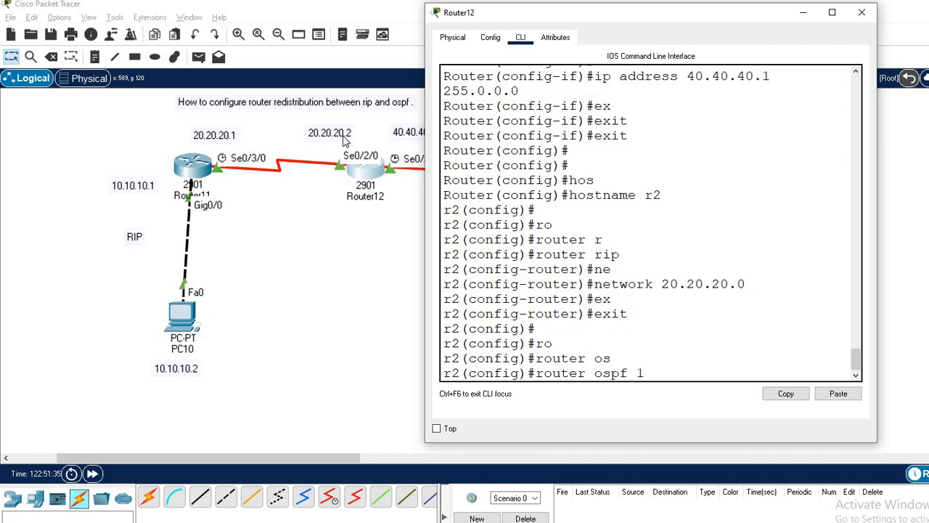
key("Return")
Step: Add network 40.40.40.0 with wildcard mask 0.255.255.255 in area 0 to OSPF process 1 on Router12
type("net")
key("Tab")
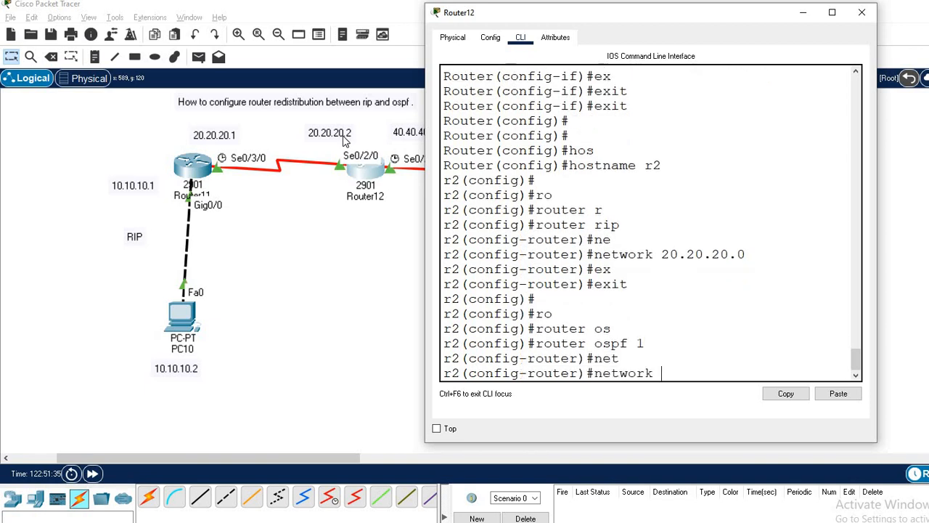
type("40.40.40.0 ne")
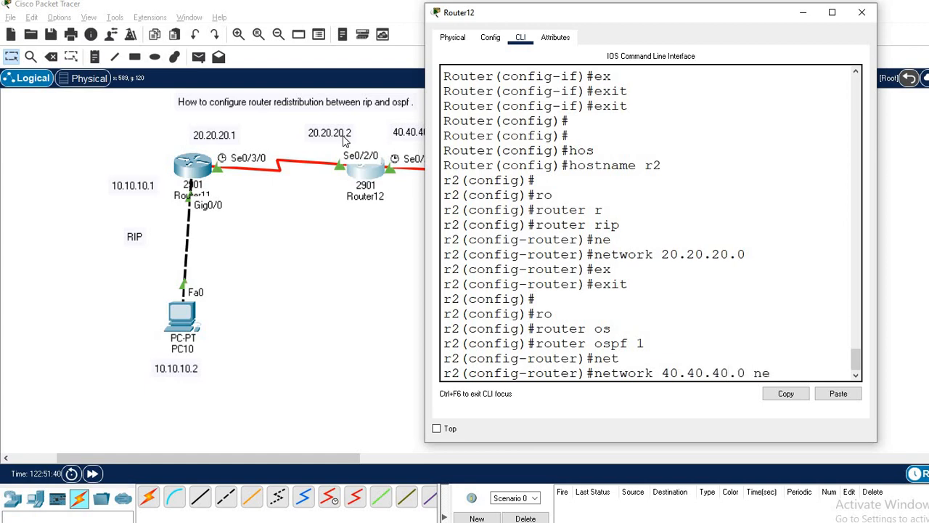
type("t")
key("BackSpace")
key("BackSpace")
key("BackSpace")
type("0.")
type("255.255.255 ar")
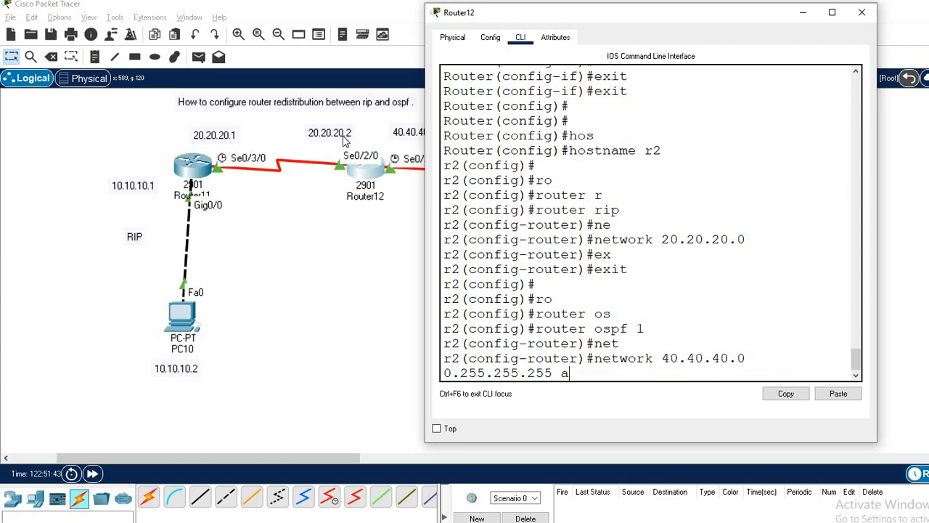
key("Tab")
type("0")
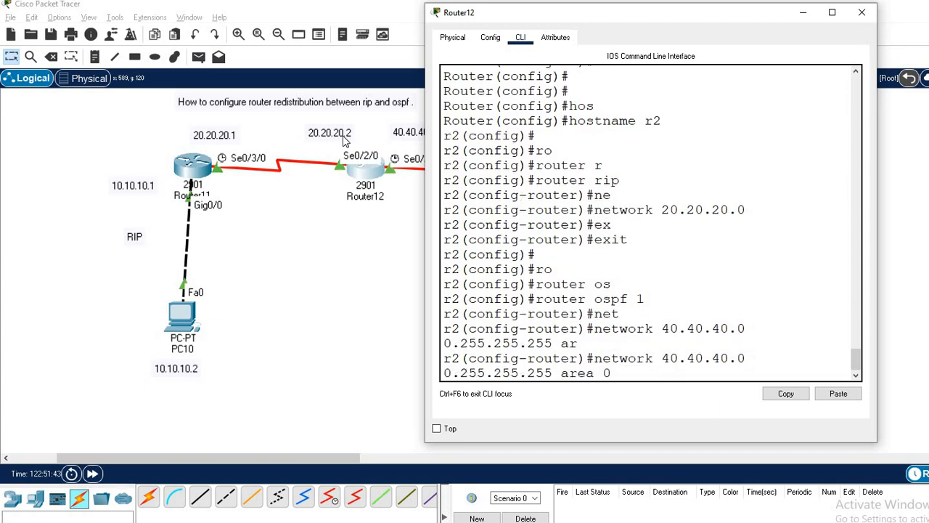
key("Return")
Step: Exit OSPF configuration on Router12 to global configuration mode and minimize its window
key("Return")
key("Return")
type("ex")
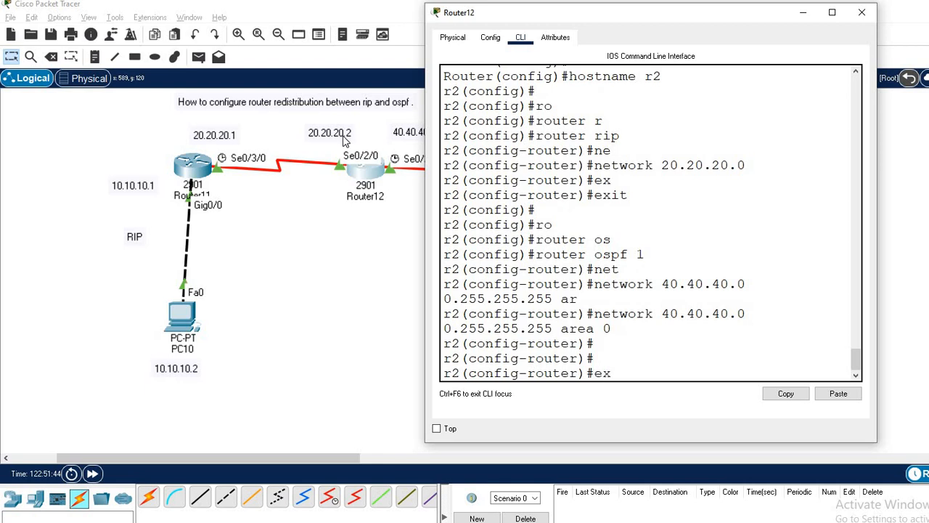
key("Tab")
key("Return")
key("Return")
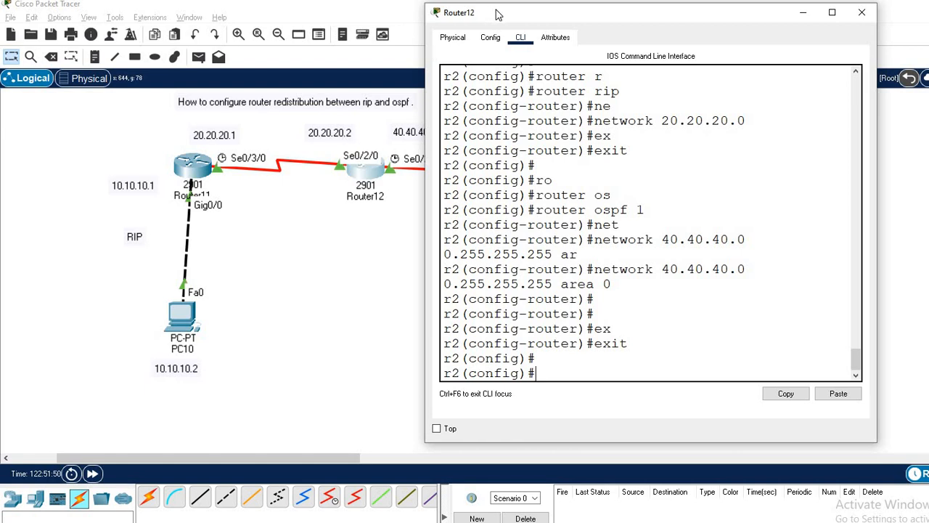
left_click_drag(498, 15, 559, 58)
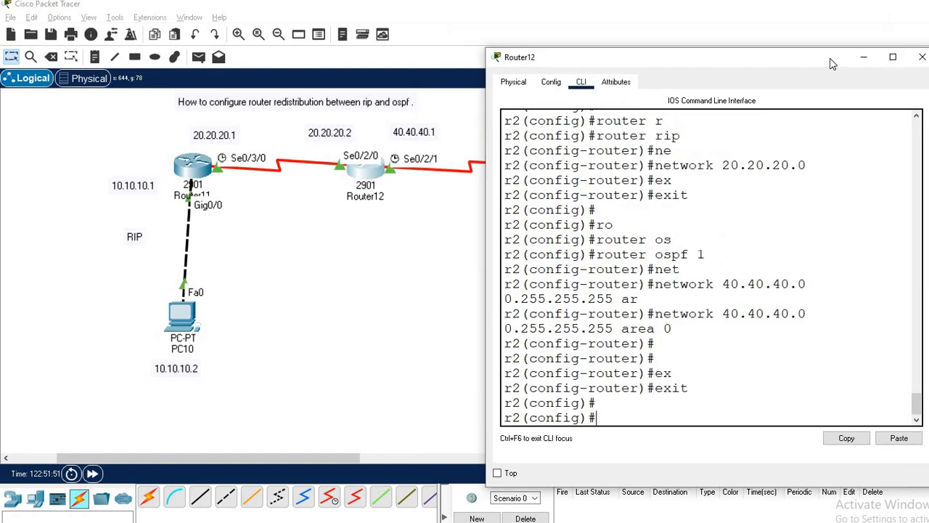
left_click_drag(833, 64, 686, 41)
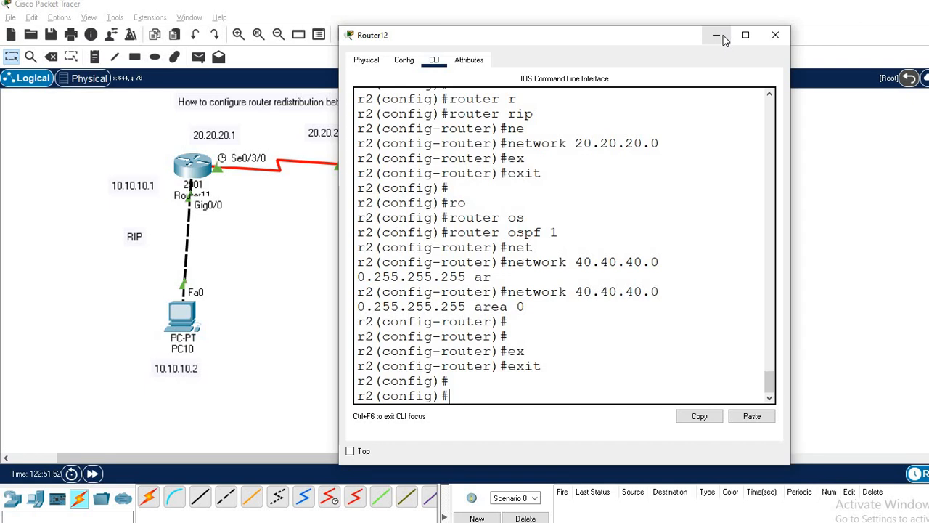
left_click(723, 38)
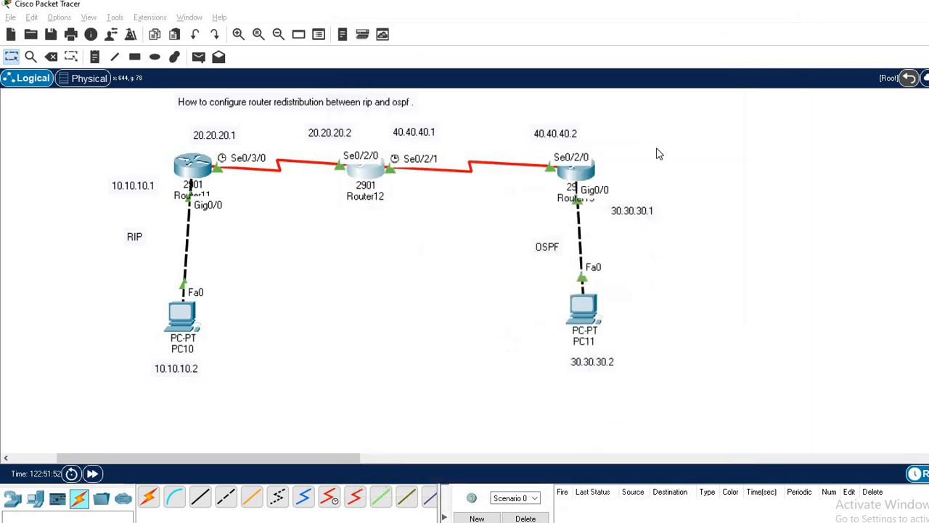
Step: Open PC11's IP configuration and clear its IPv4 settings by switching to DHCP and back to Static
left_click(584, 312)
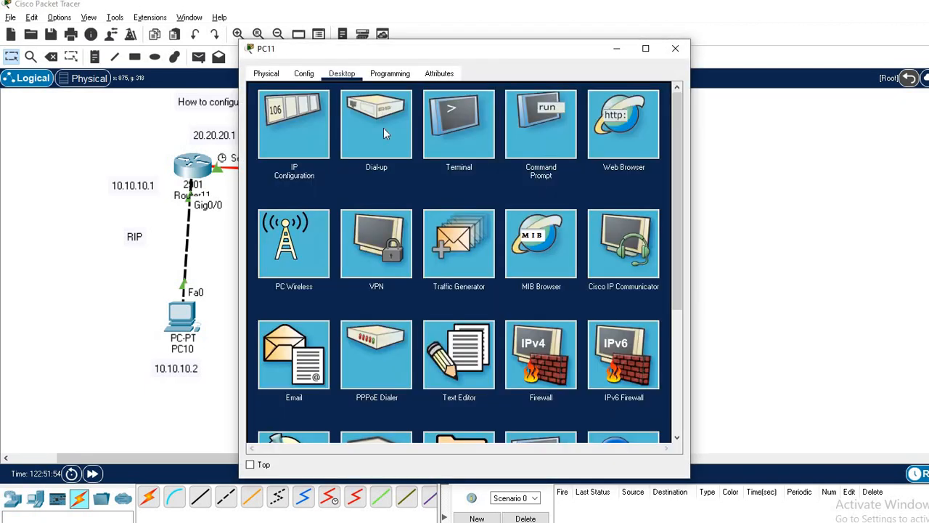
left_click(299, 127)
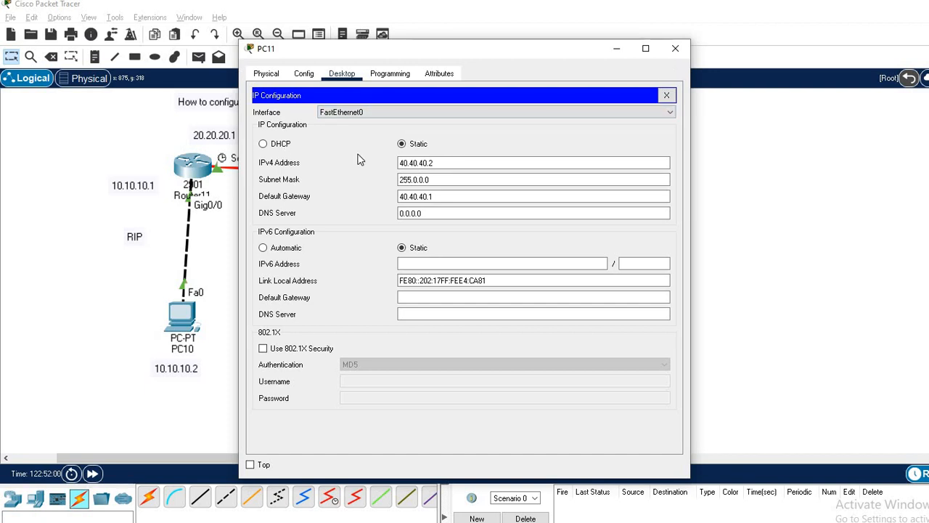
left_click(279, 144)
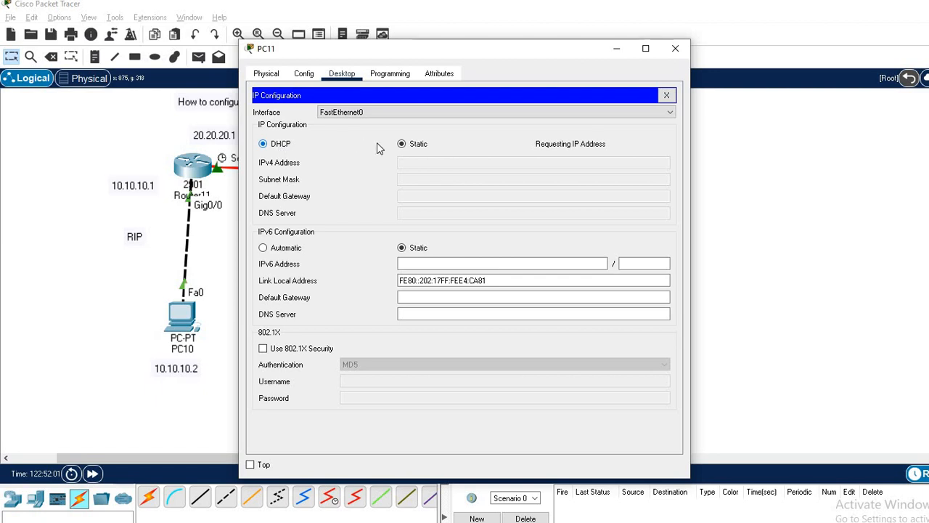
left_click(407, 146)
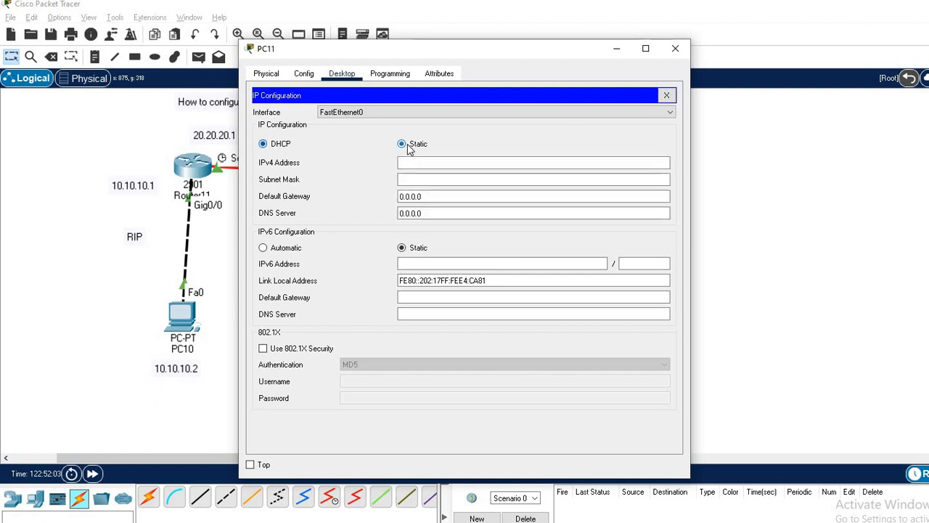
Step: Set PC11's static IPv4 address to 30.30.30.2 with the default subnet mask 255.0.0.0
left_click(409, 163)
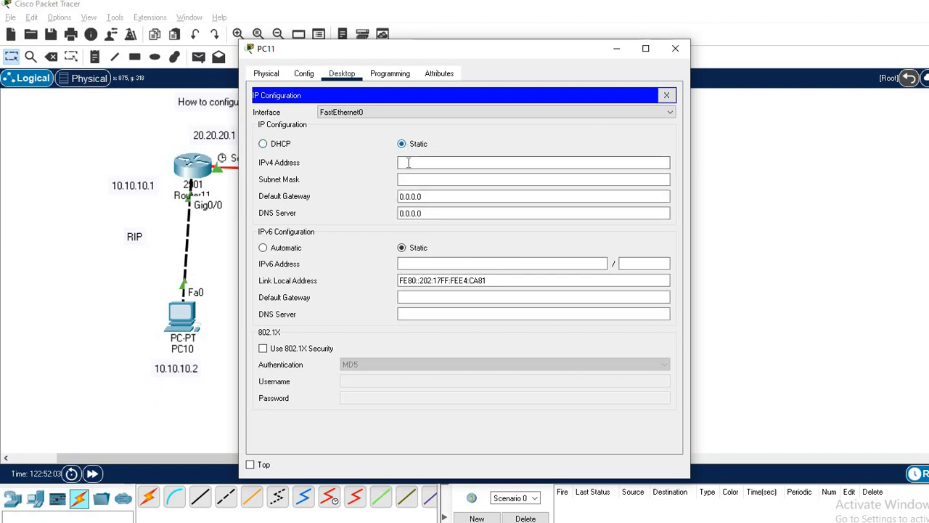
type("30.30")
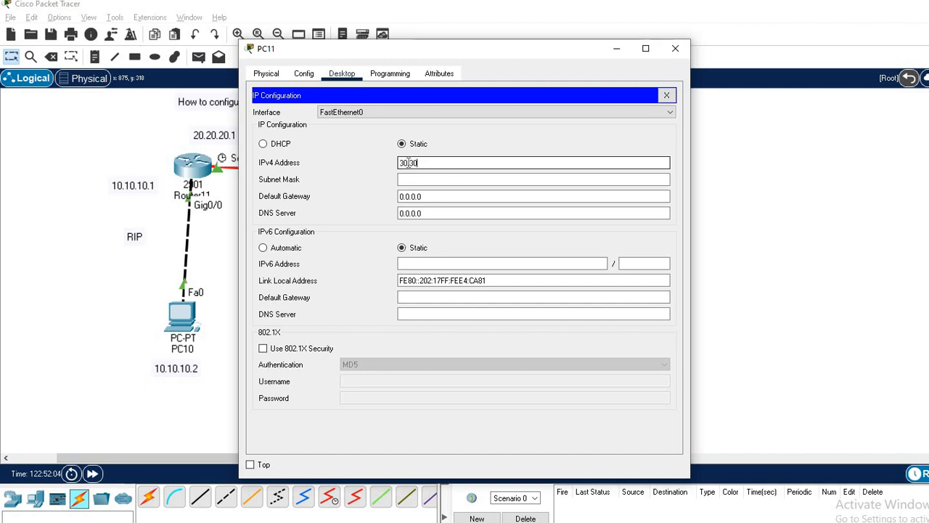
type("..30")
key("BackSpace")
key("BackSpace")
key("BackSpace")
type(".30.2")
key("Tab")
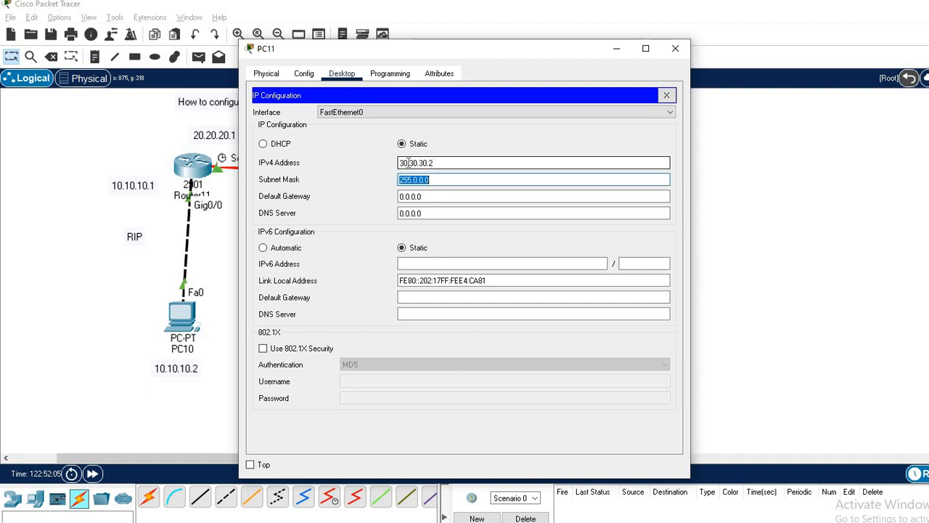
Step: Enter PC11's default gateway in the 30.30.30 network and close the PC's window
key("Tab")
type("30.30.30")
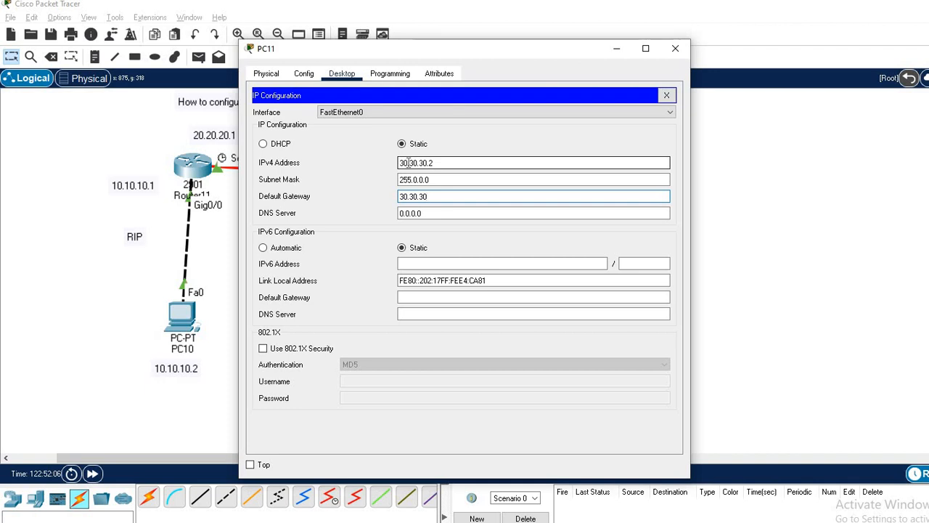
type("30")
key("BackSpace")
key("BackSpace")
key("BackSpace")
key("BackSpace")
key("BackSpace")
left_click(675, 48)
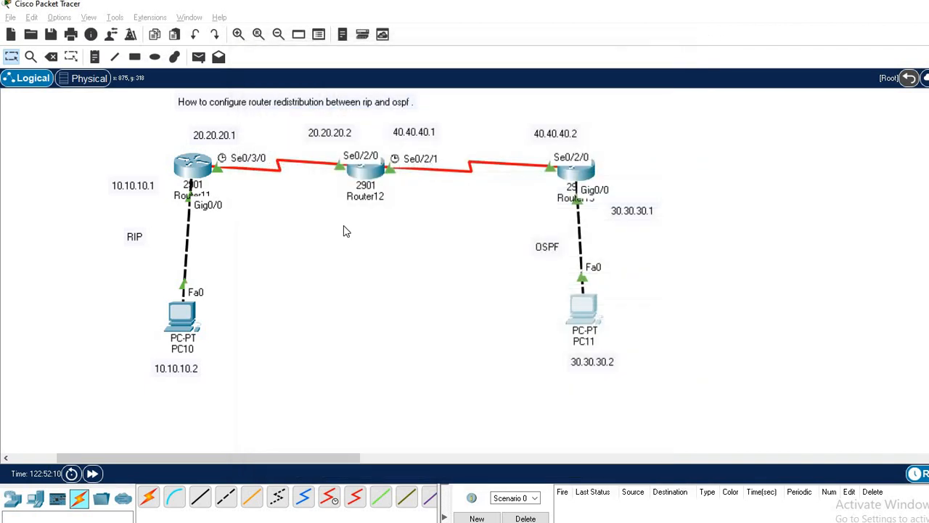
Step: Open the command prompt on PC10 and get a fresh prompt line
left_click(182, 323)
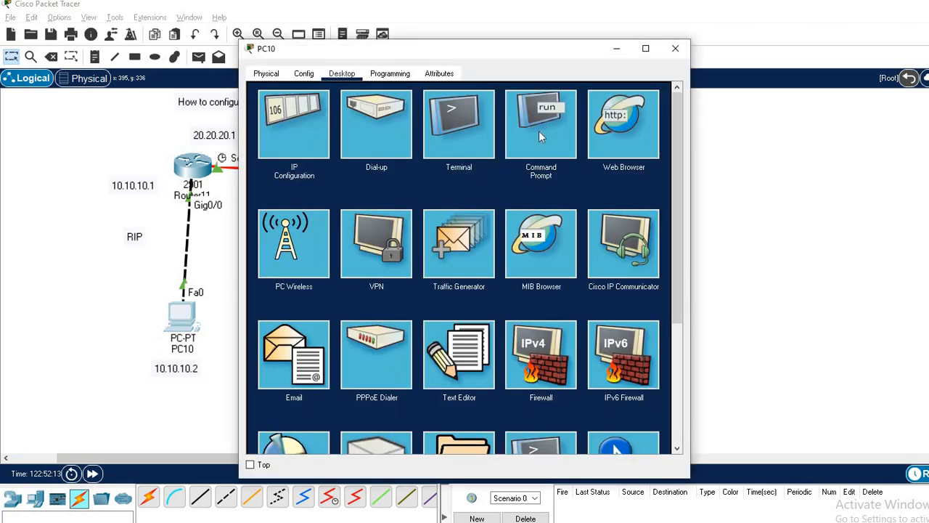
left_click(539, 130)
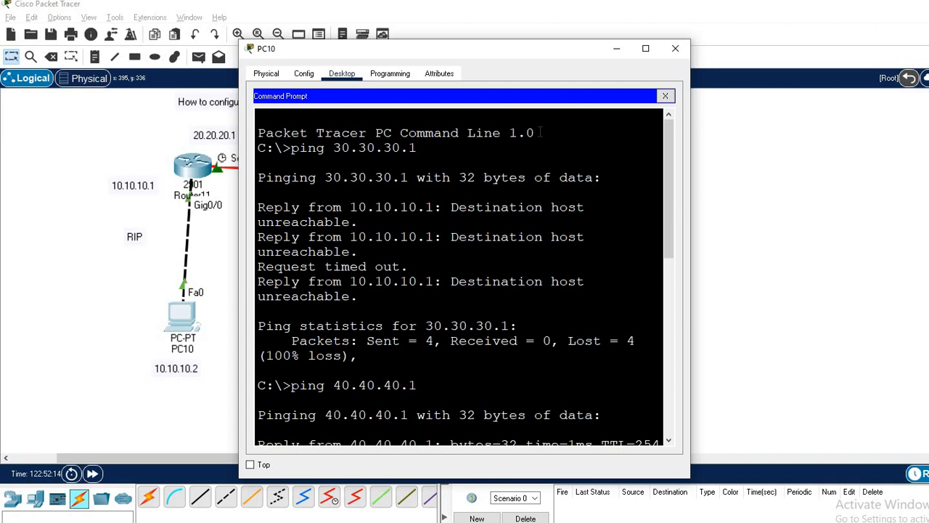
type("pin")
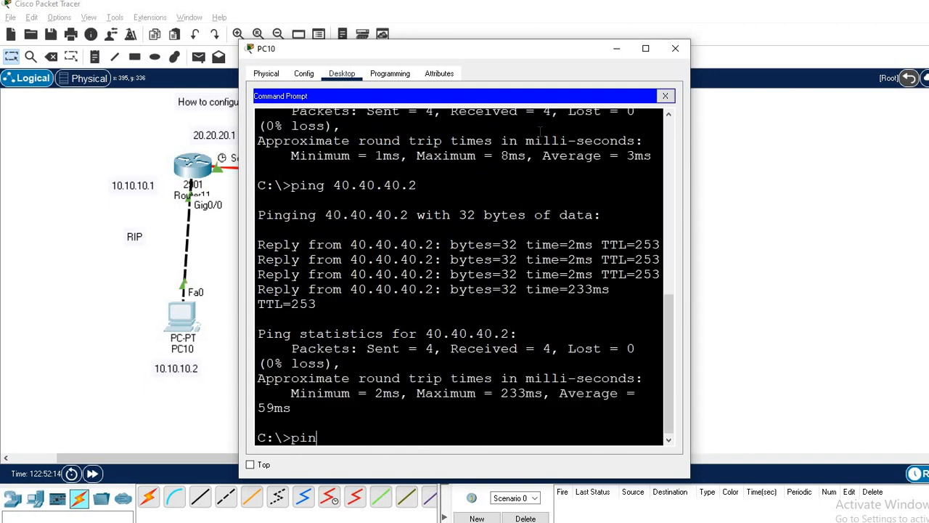
key("Return")
key("Return")
key("Return")
key("Return")
key("Return")
key("Return")
key("Return")
key("Return")
Step: Ping 30.30.30.2 from PC10 to test connectivity to PC11, and close PC10's window
type("pi")
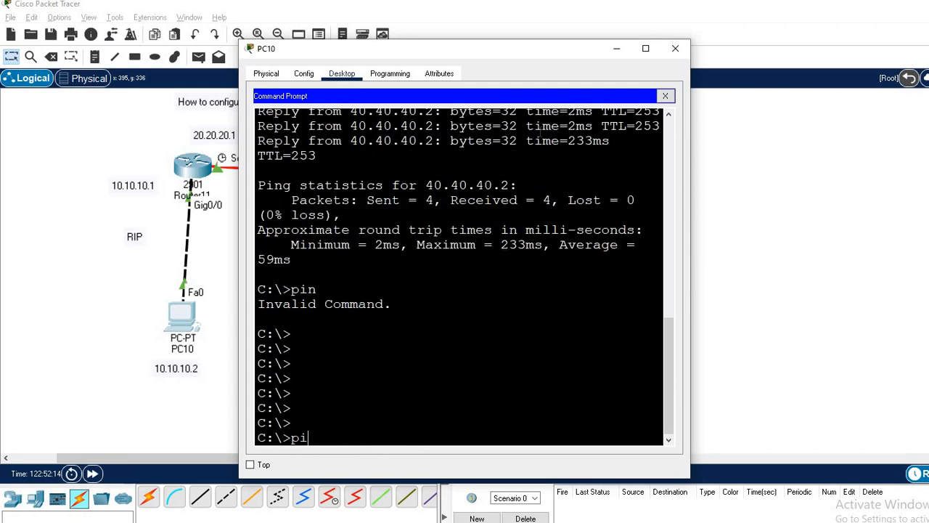
type("ng")
key("BackSpace")
key("BackSpace")
type(".30.2")
key("Return")
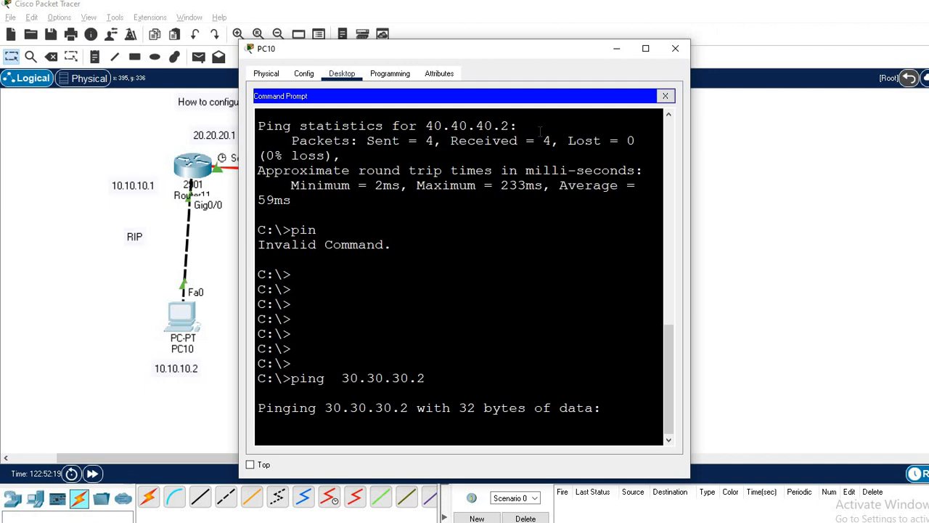
left_click(675, 49)
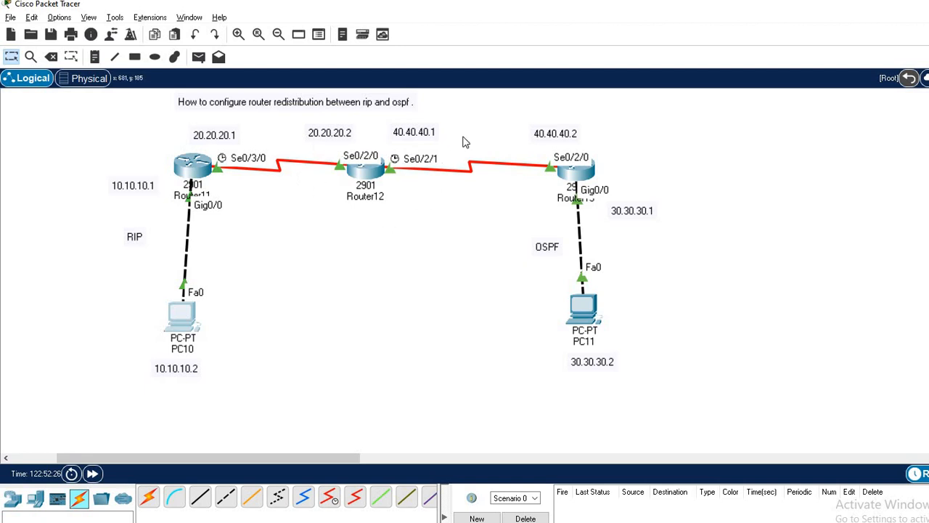
Step: Open Router12's command line and enter router configuration mode for RIP
left_click(370, 178)
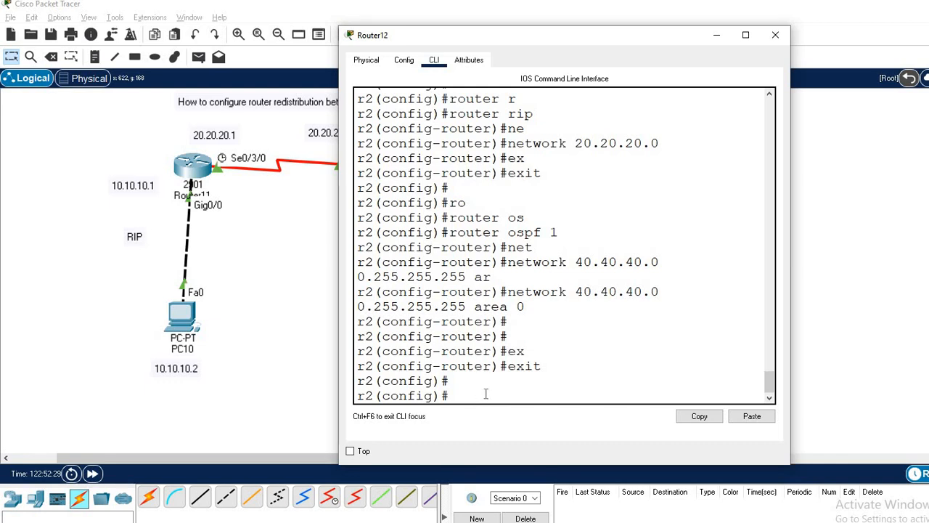
type("ro")
key("Tab")
type("r")
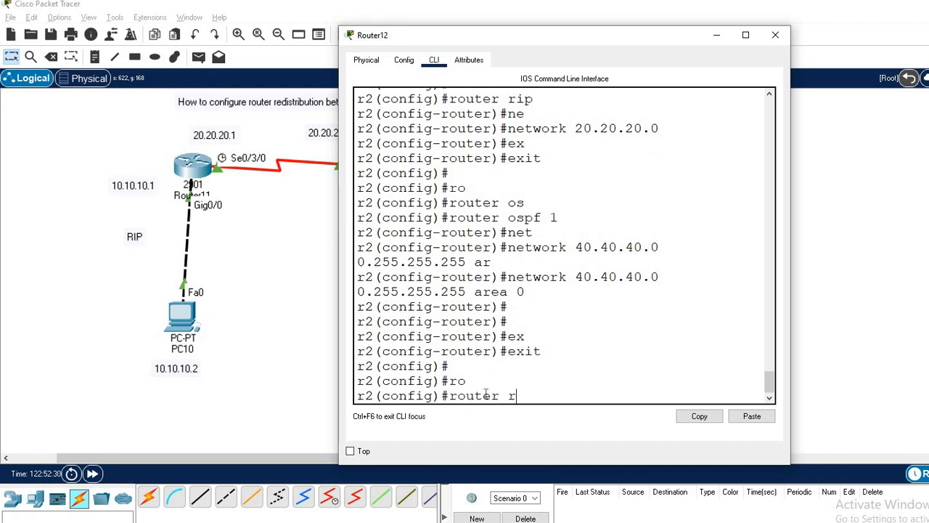
key("Tab")
key("Return")
Step: Redistribute OSPF process 1 into RIP with metric 7 on Router12, checking the available options before confirming
type("re")
key("Tab")
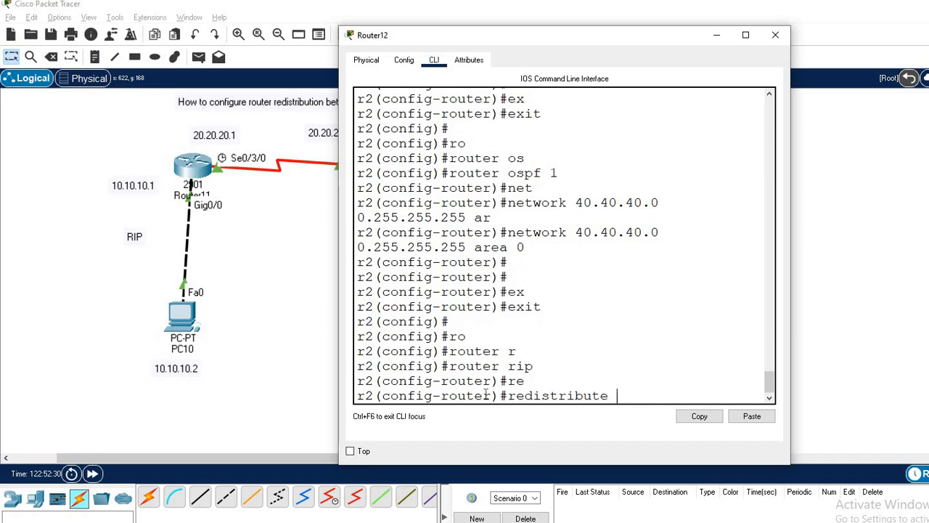
type("os")
key("Tab")
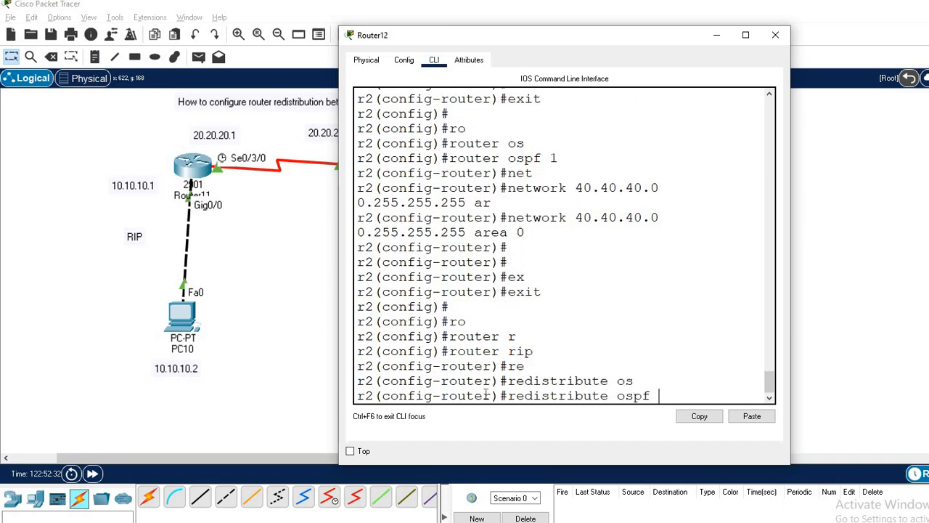
type("1")
type(" m")
type("e")
key("Tab")
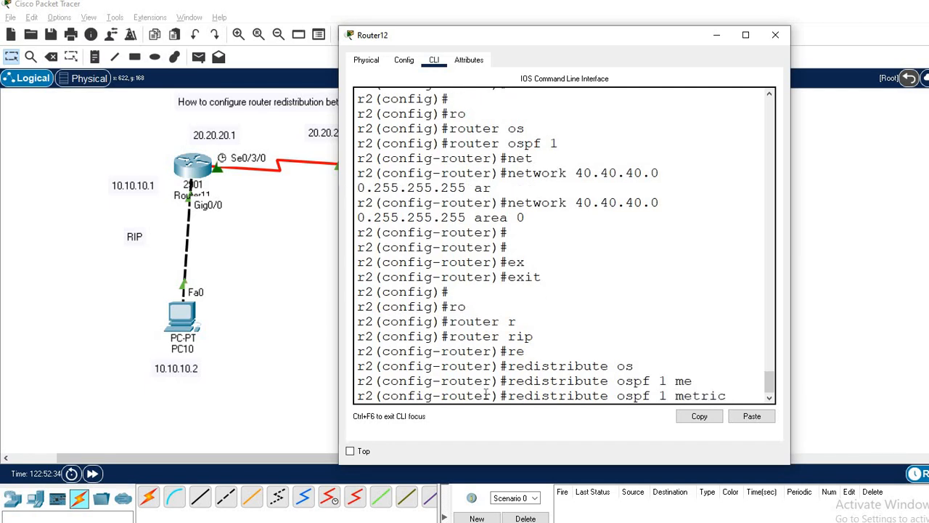
type("7 ?")
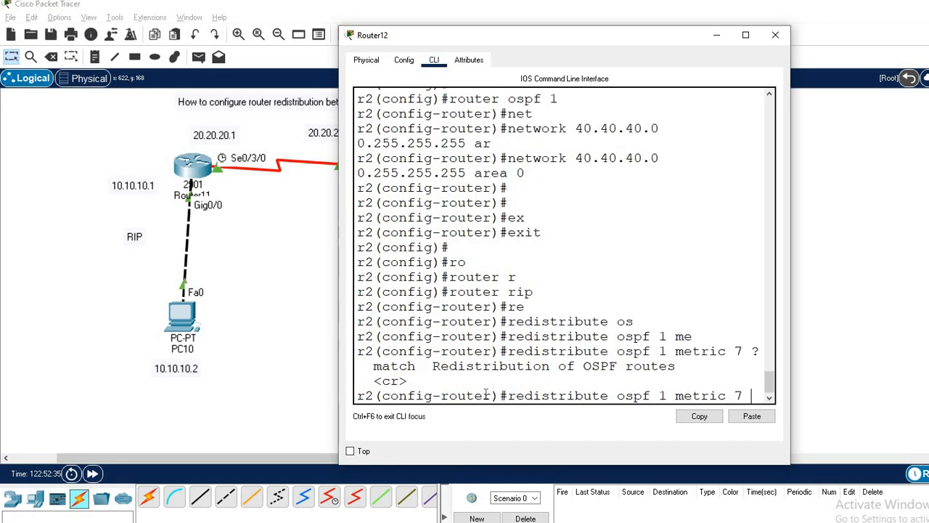
key("Return")
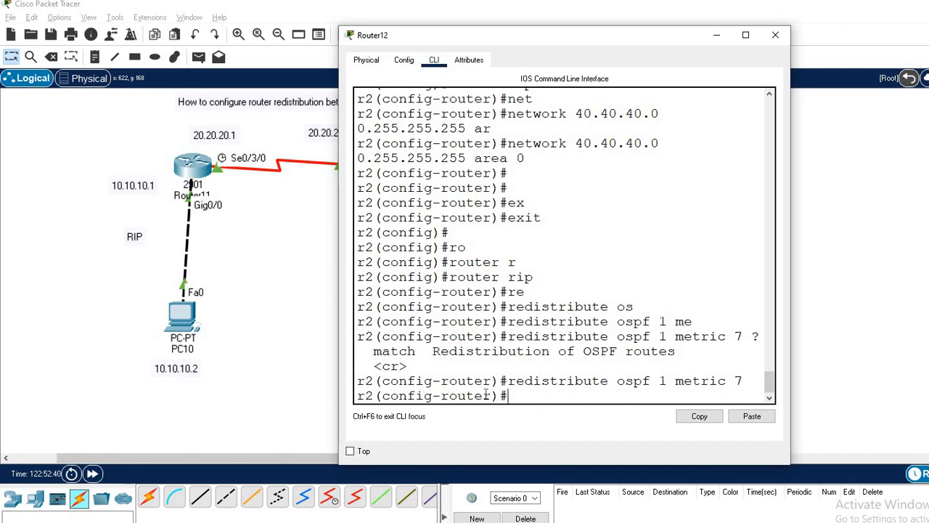
Step: Exit RIP configuration on Router12 and enter router configuration mode for OSPF process 1
type("x")
key("Tab")
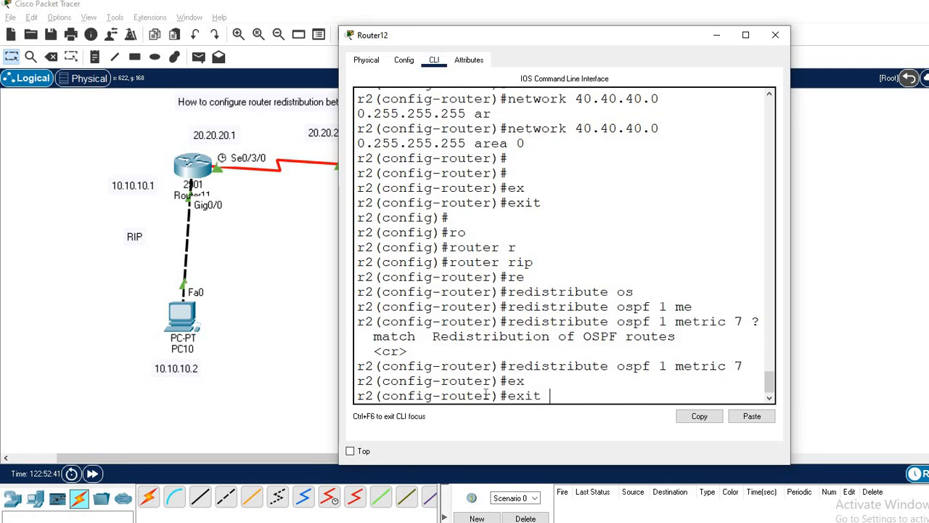
key("Return")
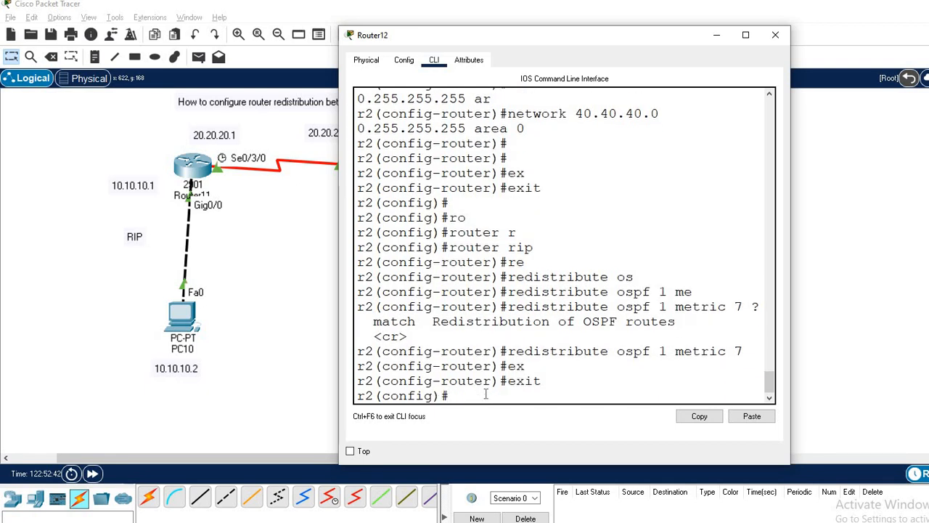
type("ro")
key("Tab")
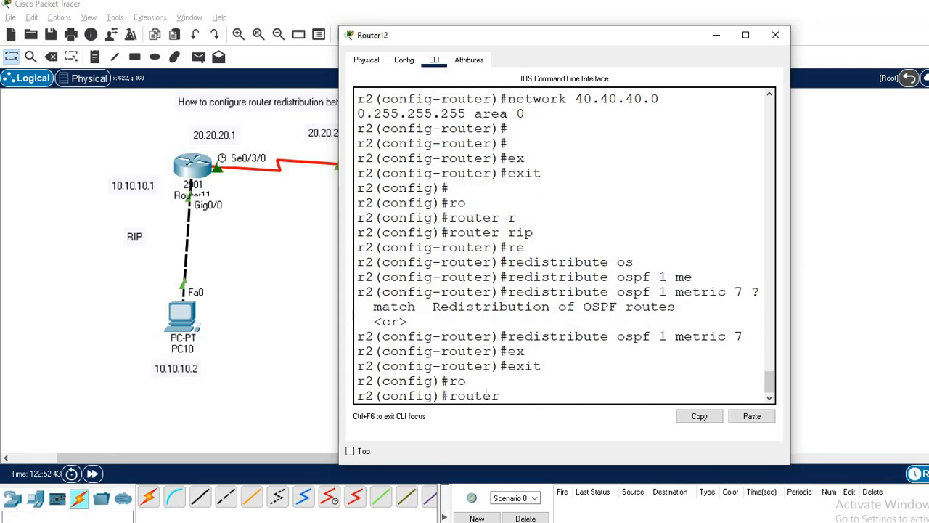
type("os")
key("Tab")
type("1")
key("Return")
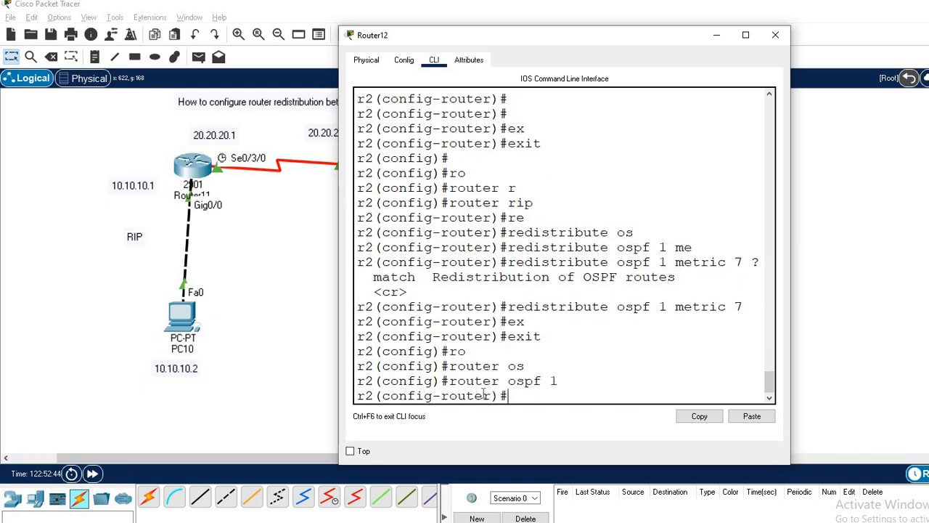
Step: Redistribute RIP with the subnets option into OSPF process 1 on Router12, and close the router's window
type("re")
key("Tab")
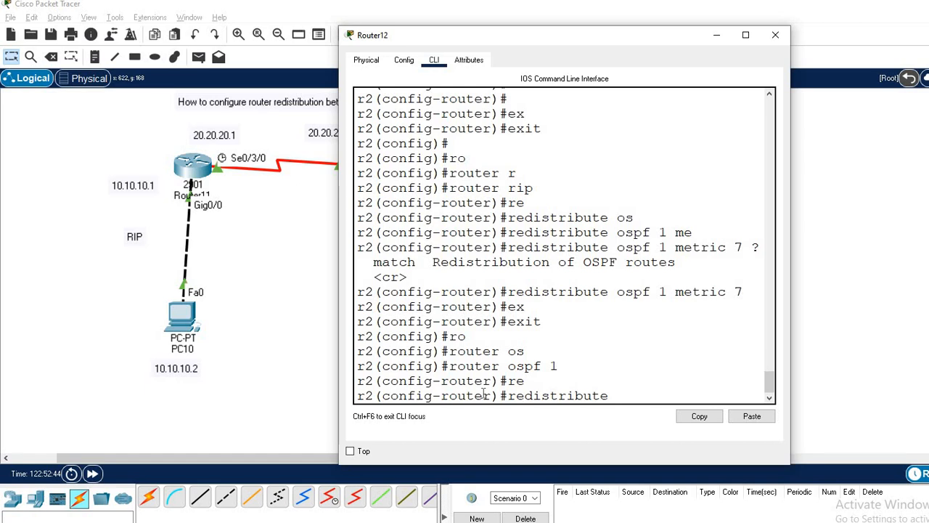
type("r")
key("Tab")
key("Tab")
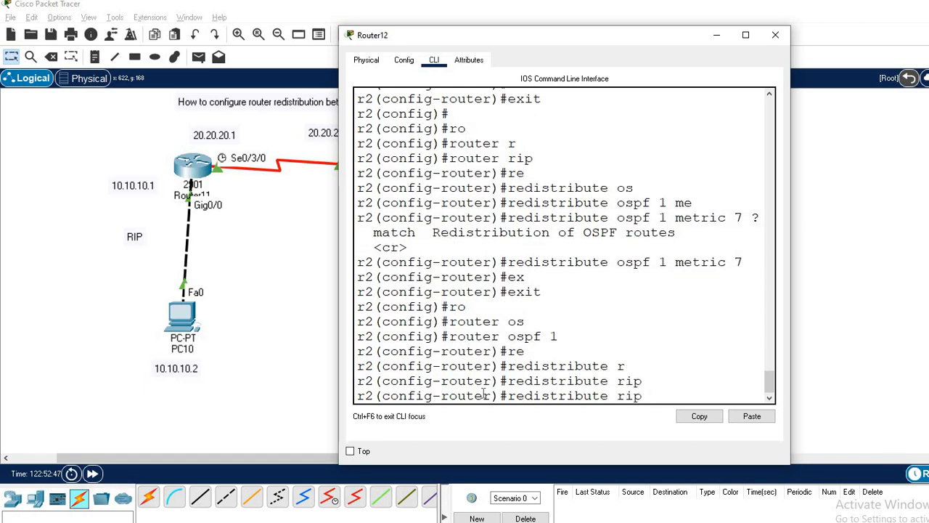
type("su")
key("Tab")
type("?")
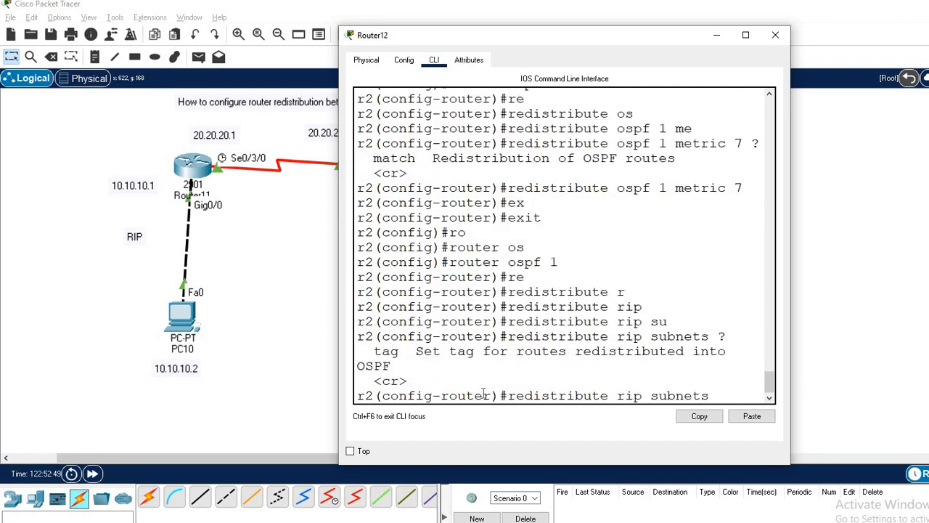
key("Return")
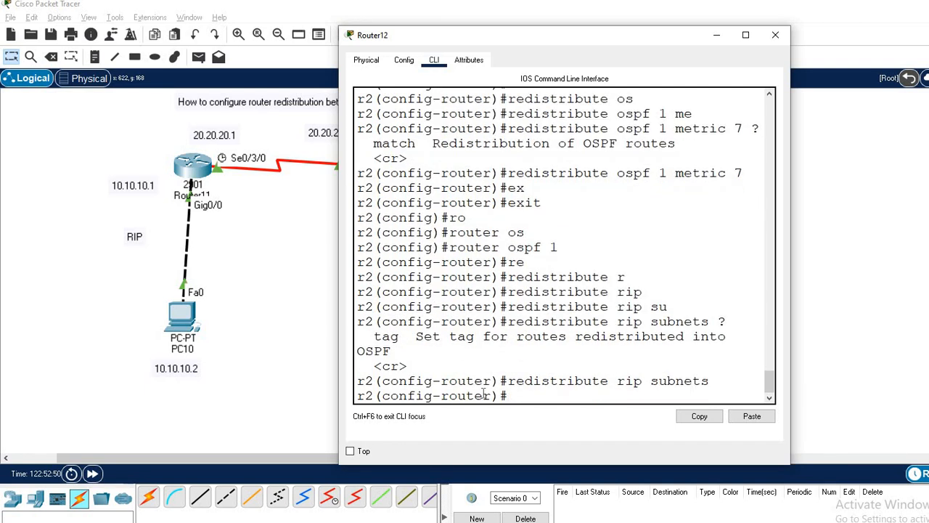
type("ex")
key("Tab")
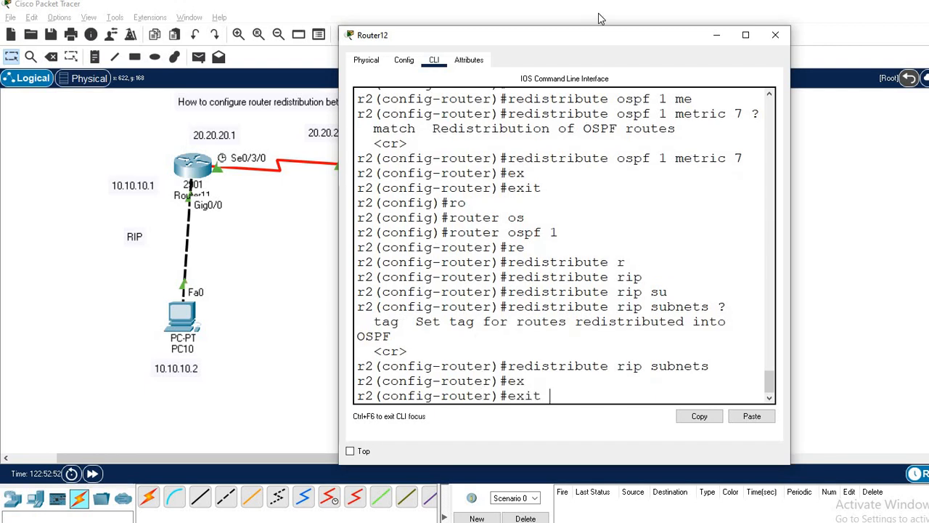
left_click(774, 35)
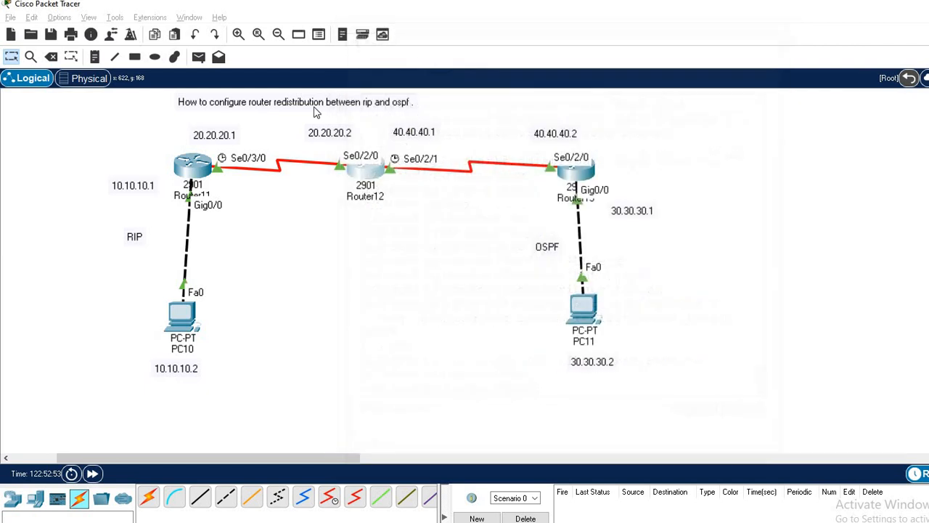
Step: Open Router11's command line and exit global configuration mode to privileged EXEC mode
left_click(185, 171)
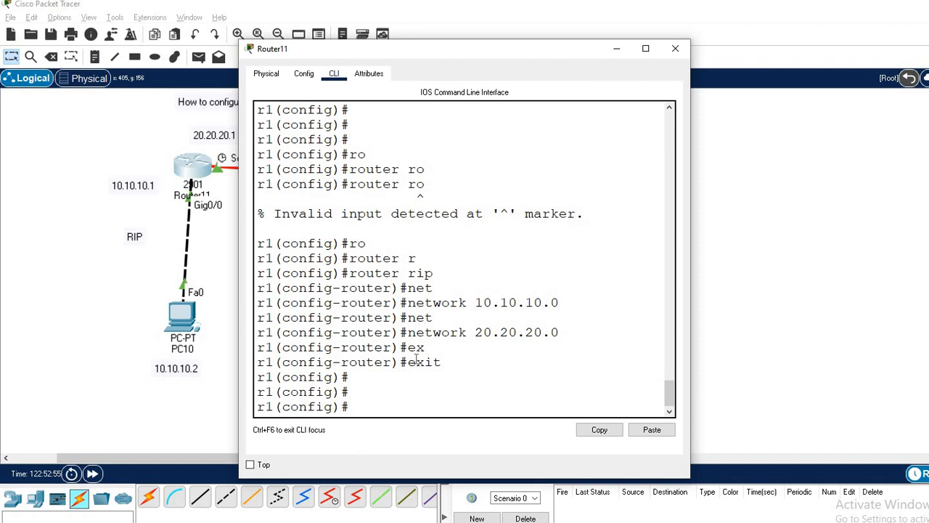
key("Return")
key("Return")
key("Return")
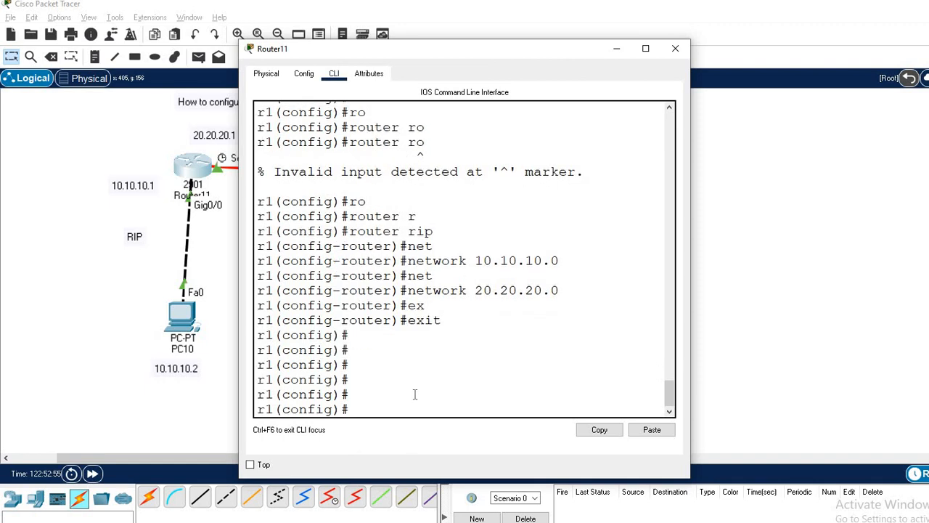
type("ex")
key("Tab")
key("Return")
key("Return")
key("Return")
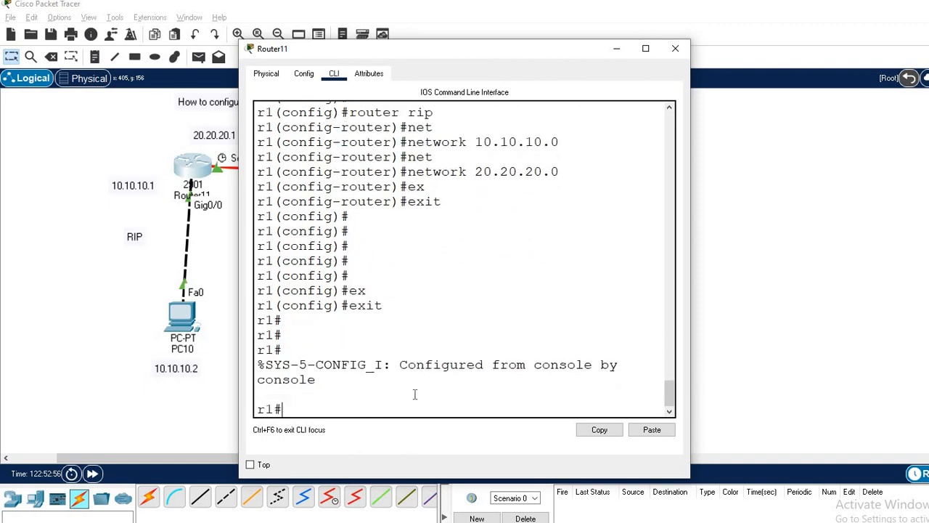
Step: Display the IP routing table on Router11 with sh ip route, highlight the RIP-learned routes, and close the router's window
key("Return")
key("Return")
key("Return")
type("sh ip ro")
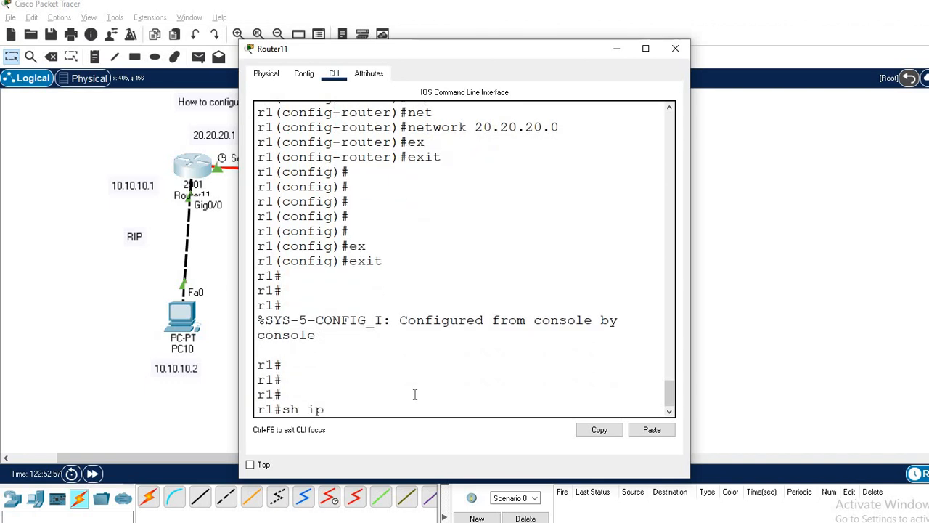
key("Tab")
key("Return")
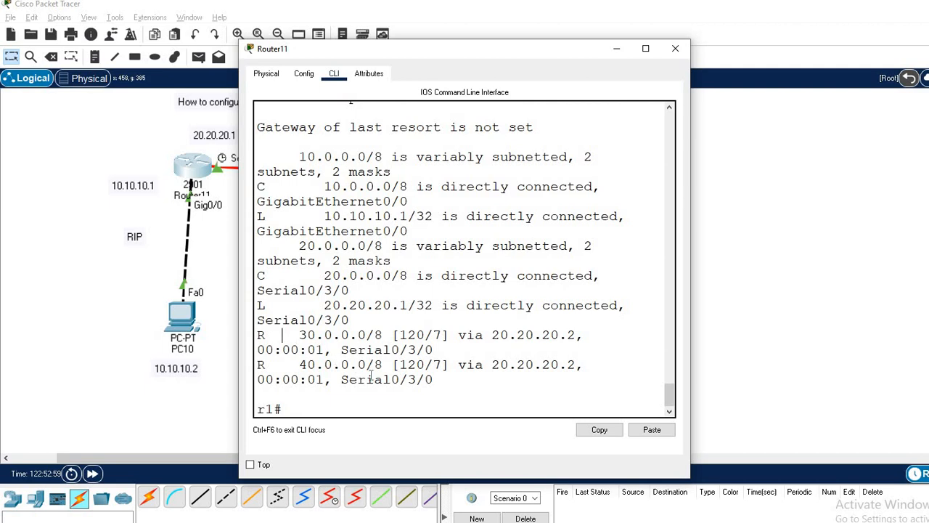
left_click_drag(371, 374, 375, 379)
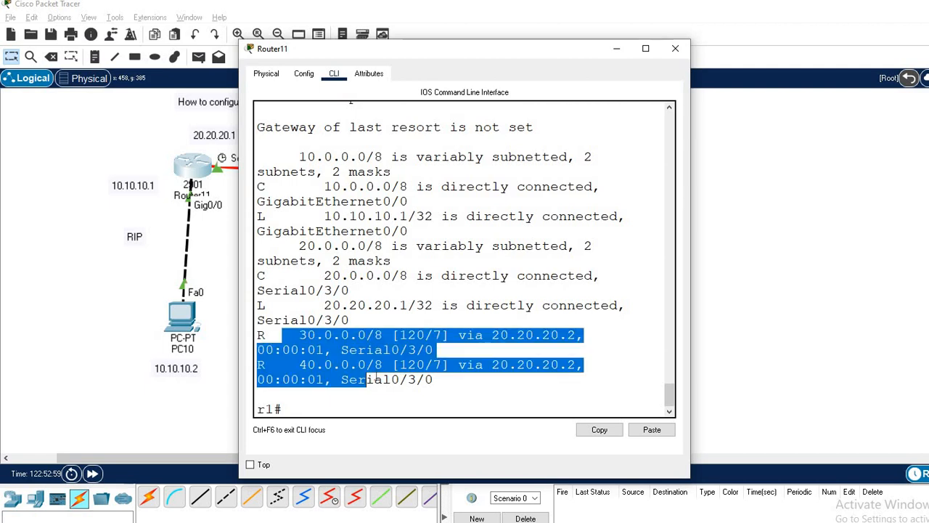
left_click(676, 49)
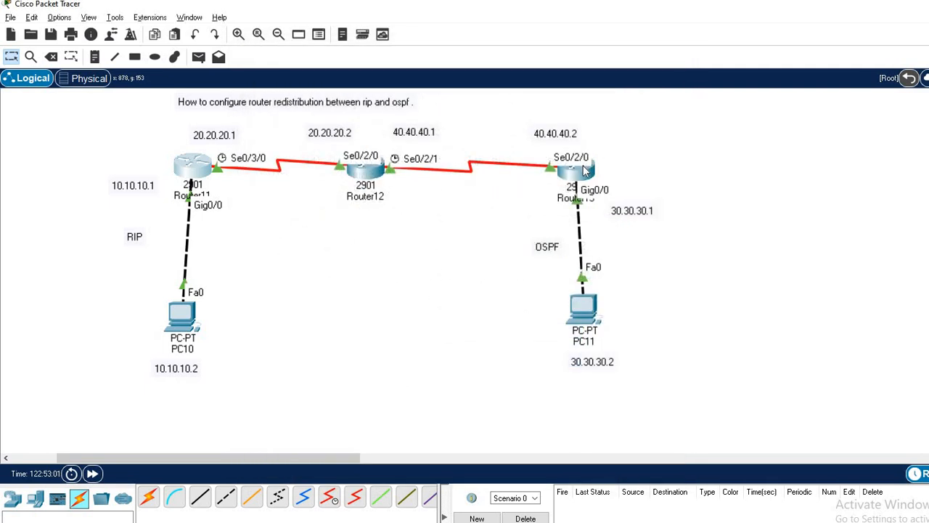
Step: Open Router13's command line and exit global configuration mode to privileged EXEC mode
left_click(584, 174)
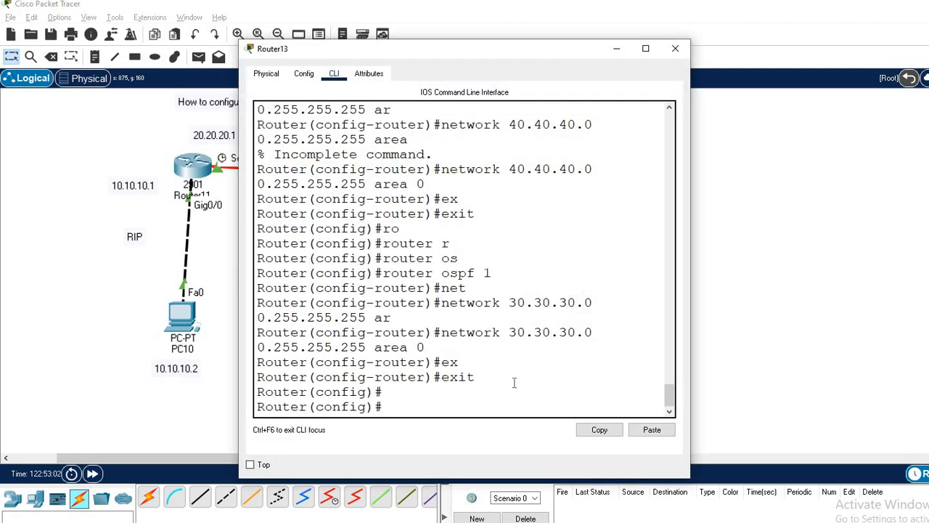
key("Tab")
key("Tab")
key("Tab")
type("ex")
key("Tab")
key("Return")
key("Return")
key("Return")
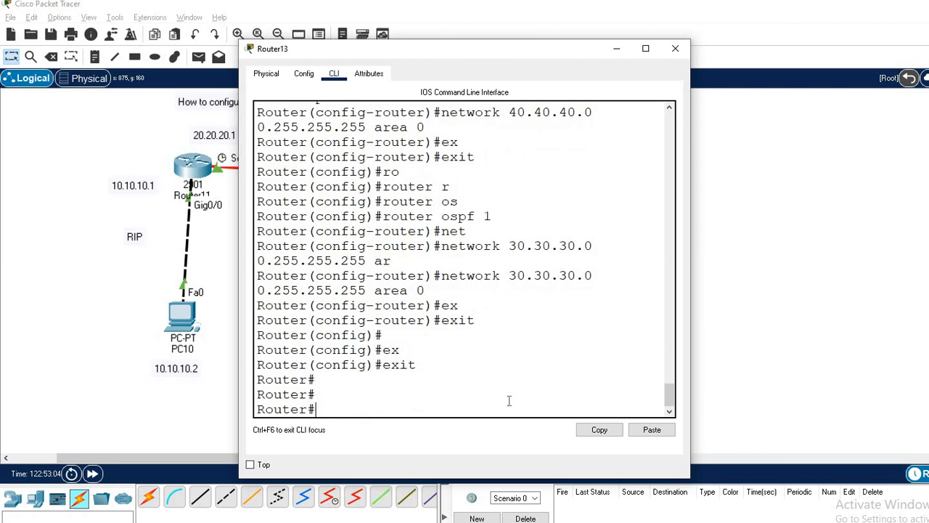
Step: Display the IP routing table on Router13 with sh ip route, highlight the external OSPF routes, and minimize the router's window
key("Return")
key("Return")
key("Return")
key("Return")
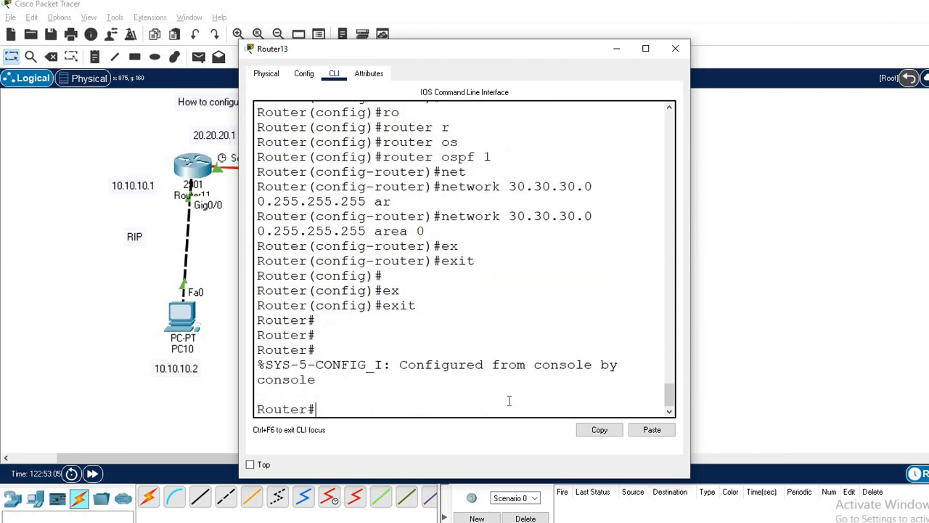
type("sh ip")
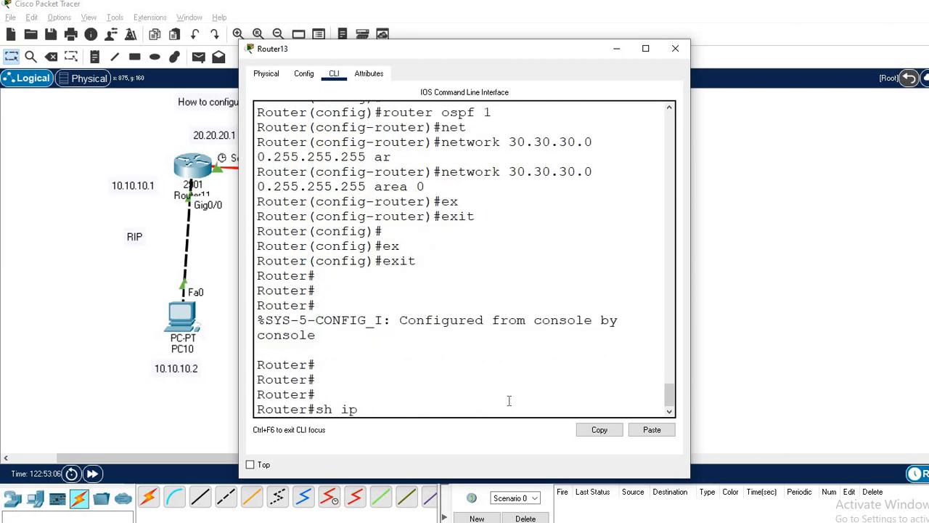
type(" rou")
key("Tab")
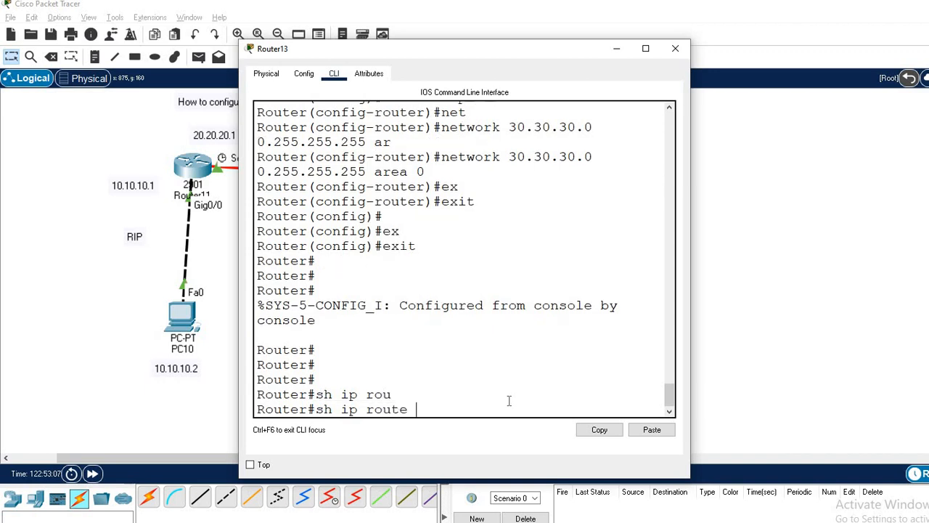
key("Return")
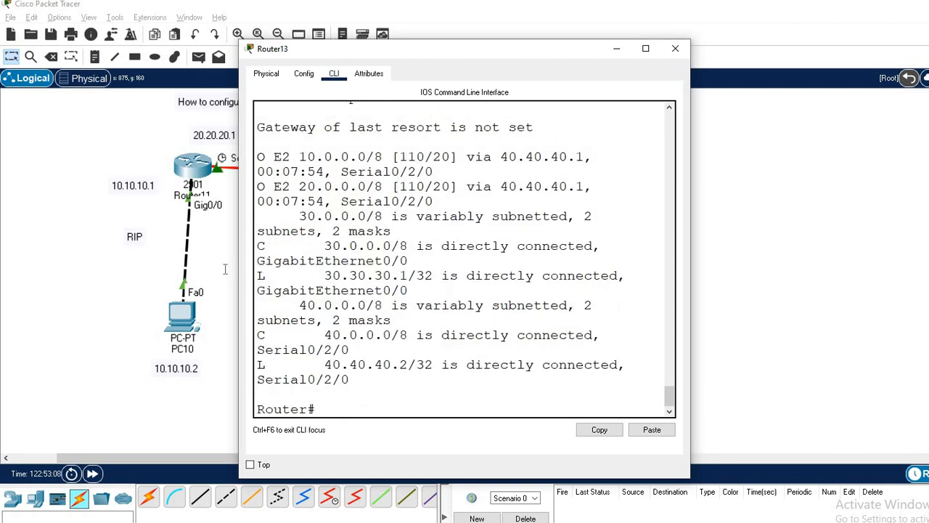
left_click_drag(260, 157, 429, 258)
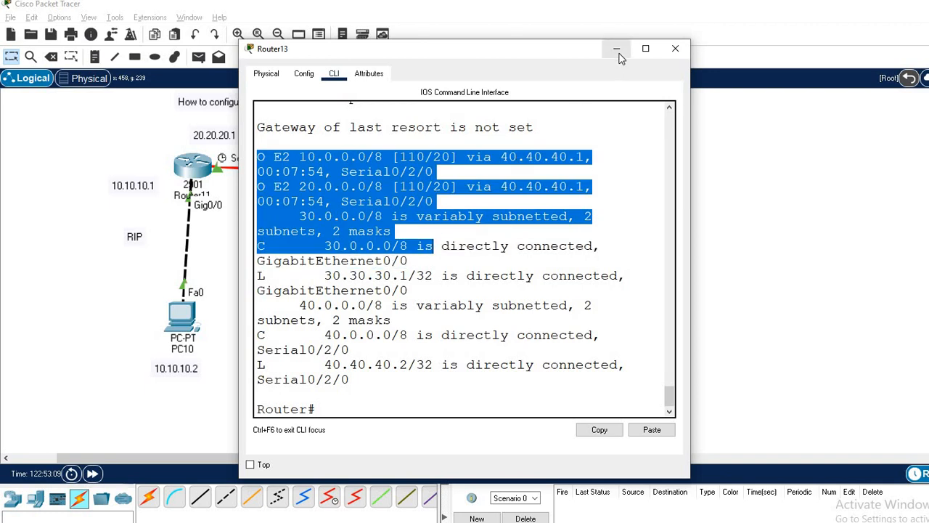
left_click(617, 50)
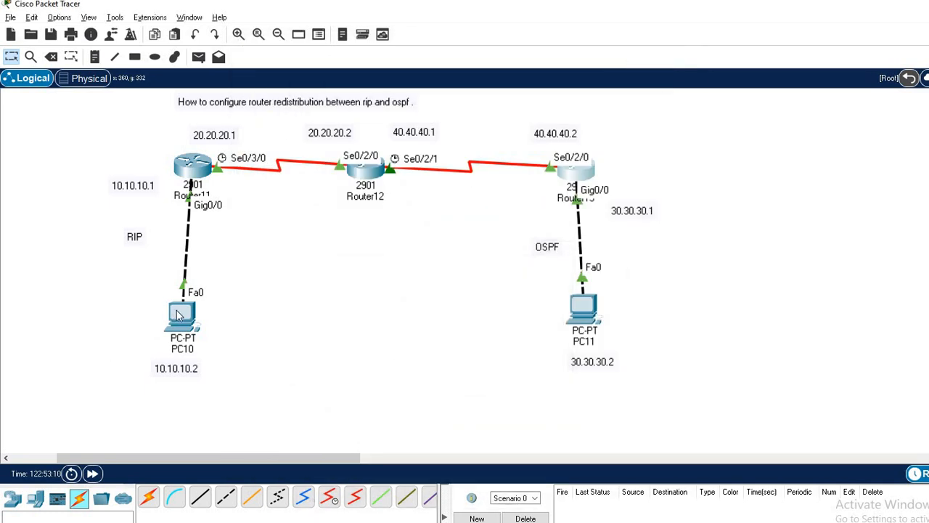
Step: Ping 30.30.30.2 from PC10's Command Prompt to test end-to-end connectivity, and close the PC's window
left_click(178, 317)
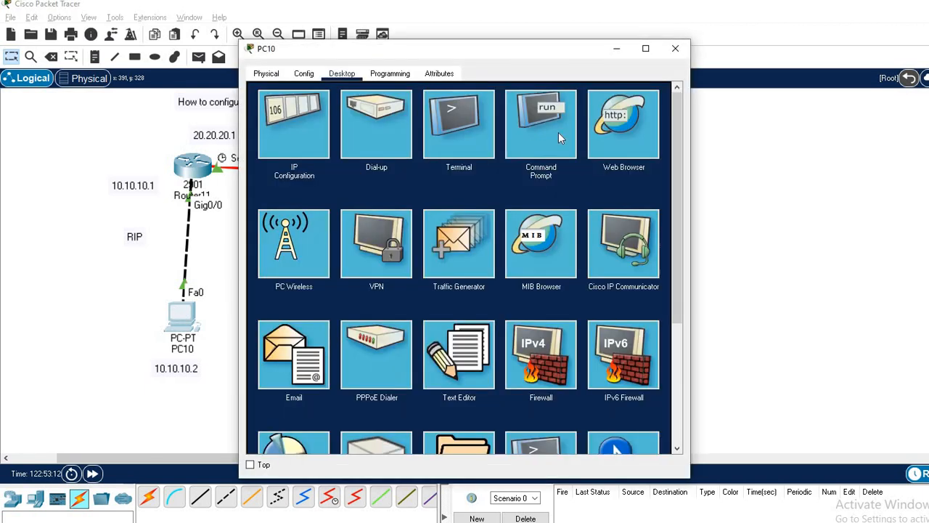
left_click(558, 132)
key("Up")
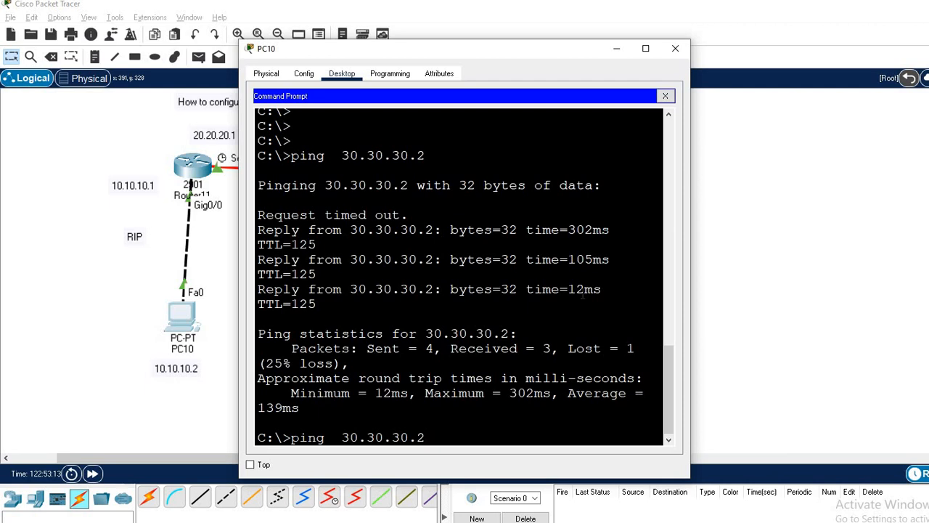
key("Return")
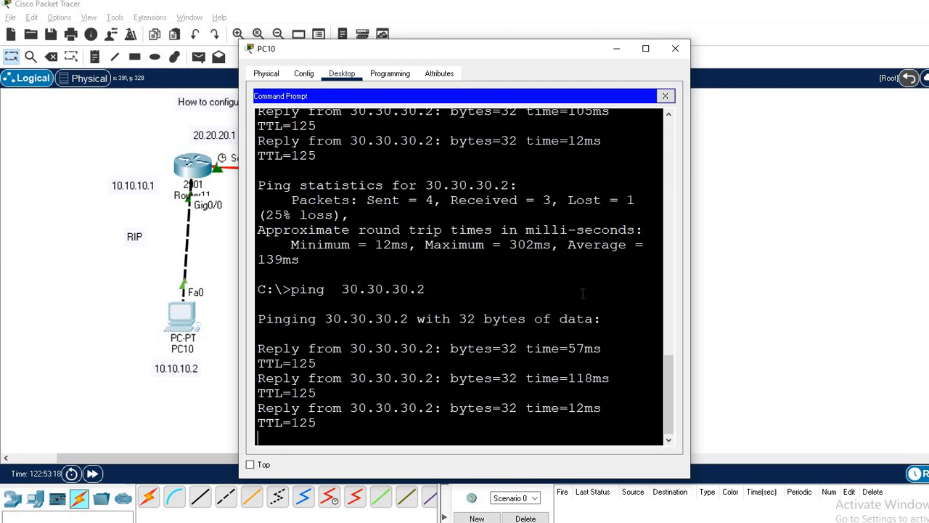
left_click(675, 48)
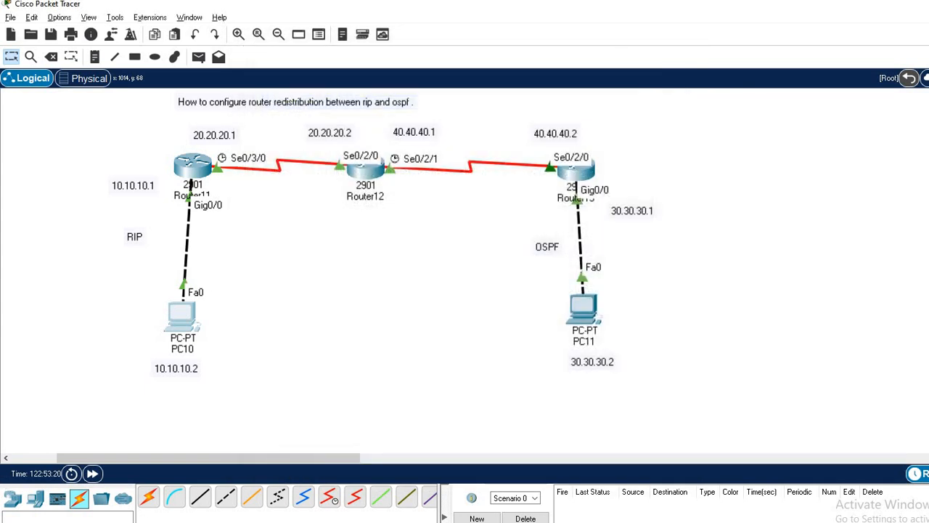